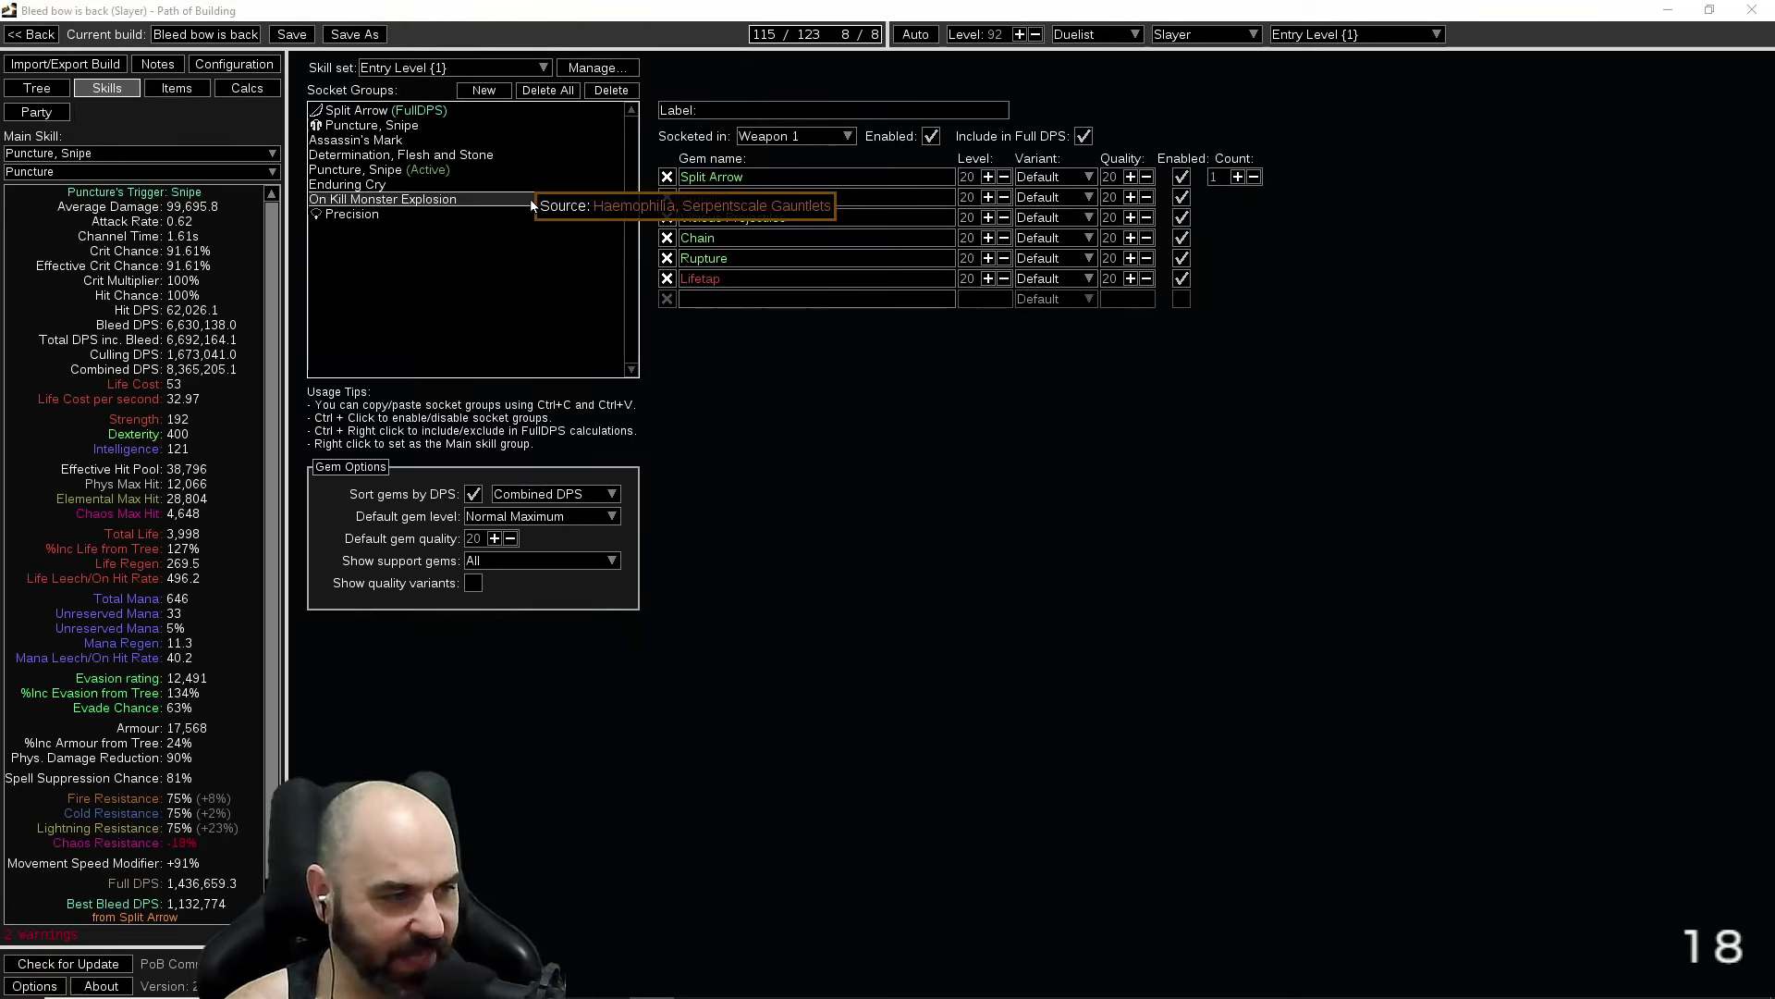
Show the gems in the Entry Level loadout's Puncture, Snipe socket group.
mouse_move(542, 192)
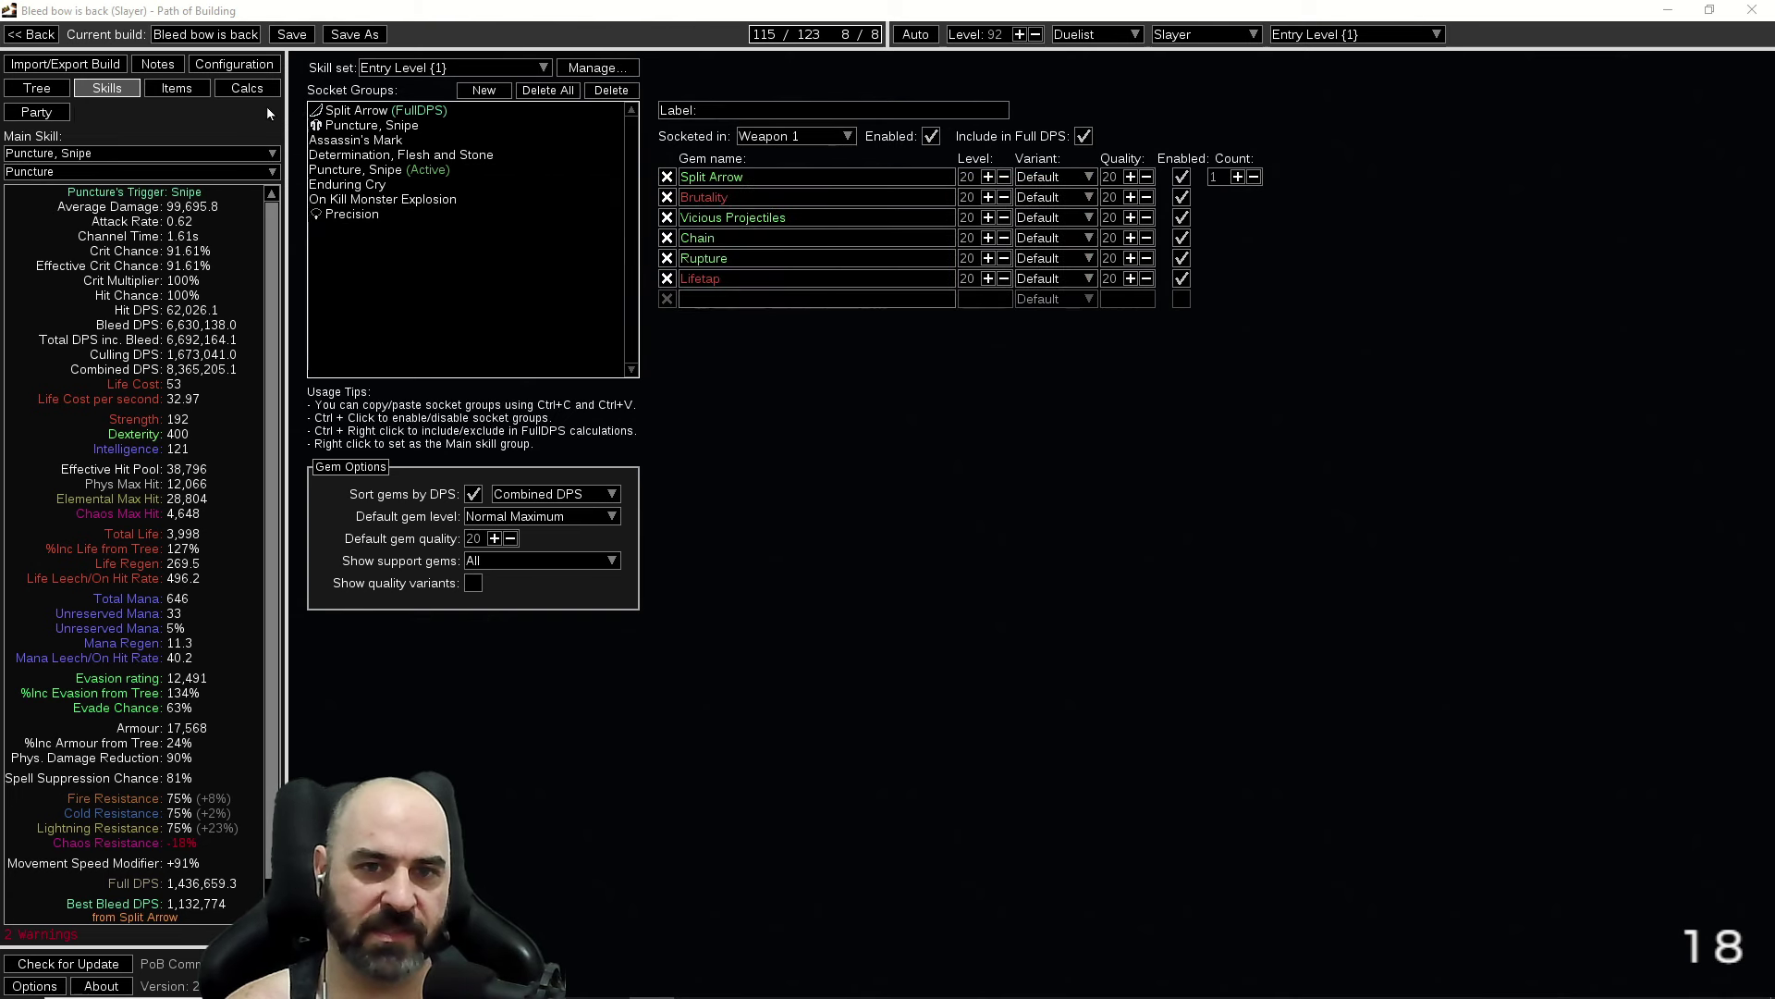
click(395, 131)
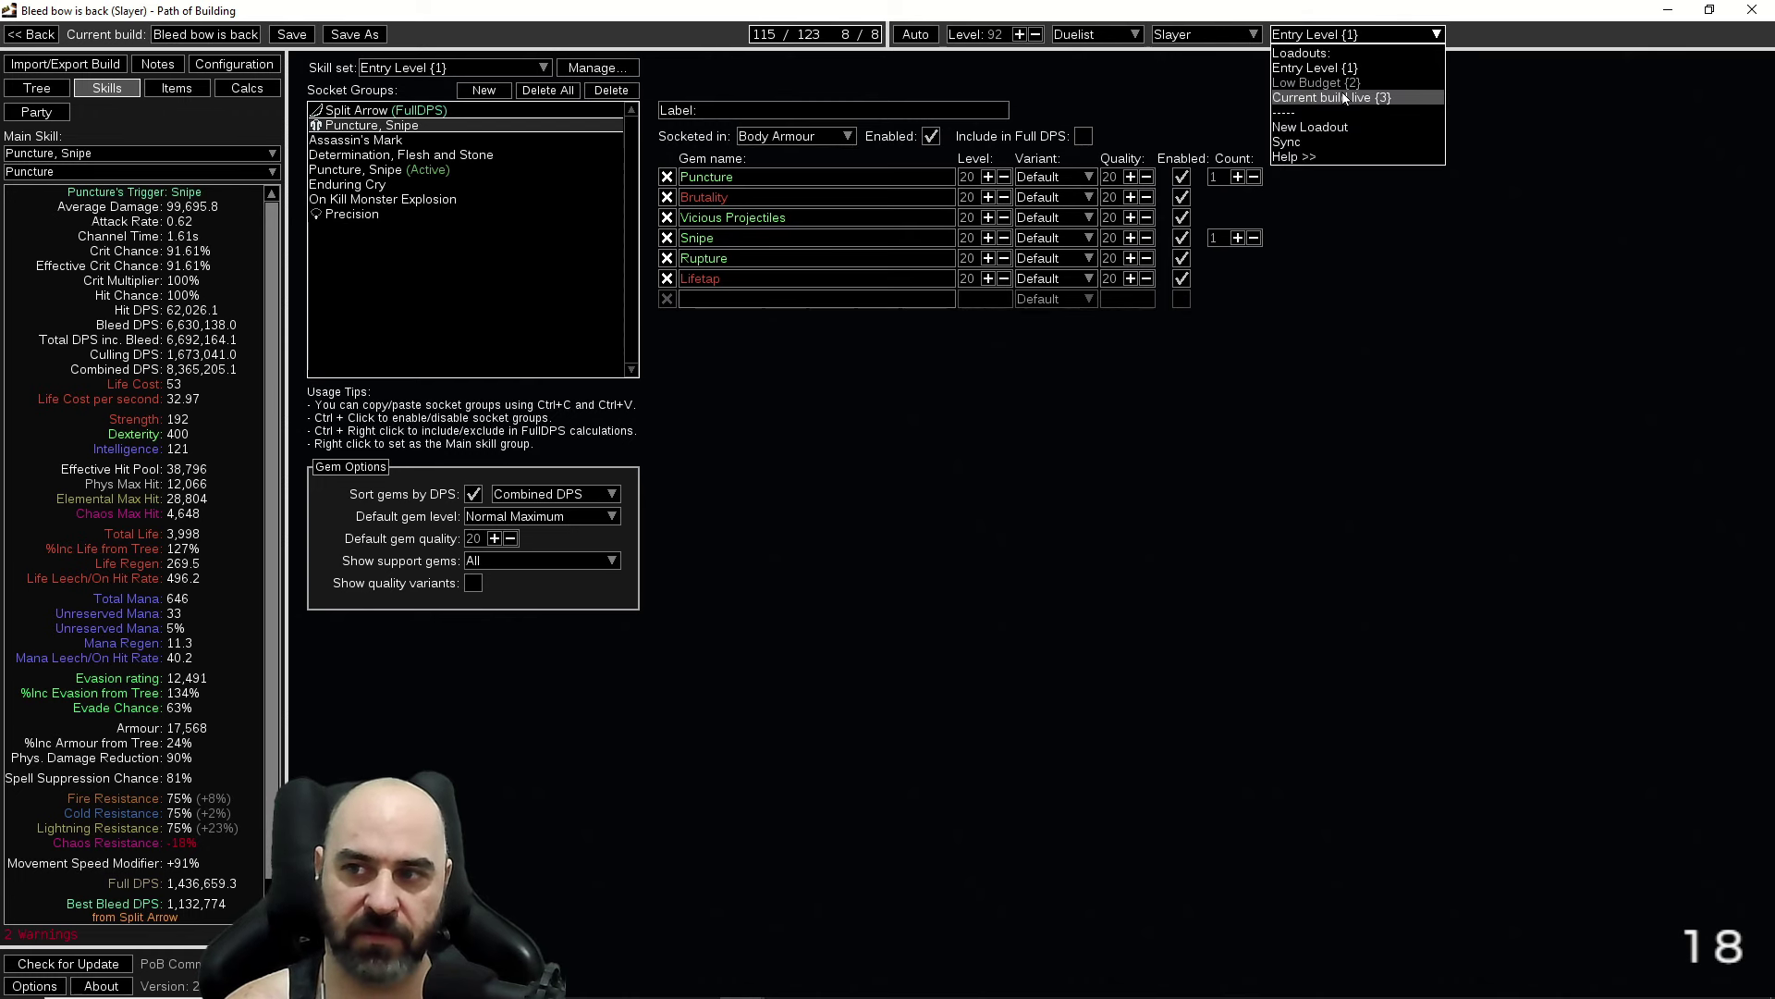
Switch to the 'Current build live' loadout with Split Arrow as the main skill.
click(1344, 97)
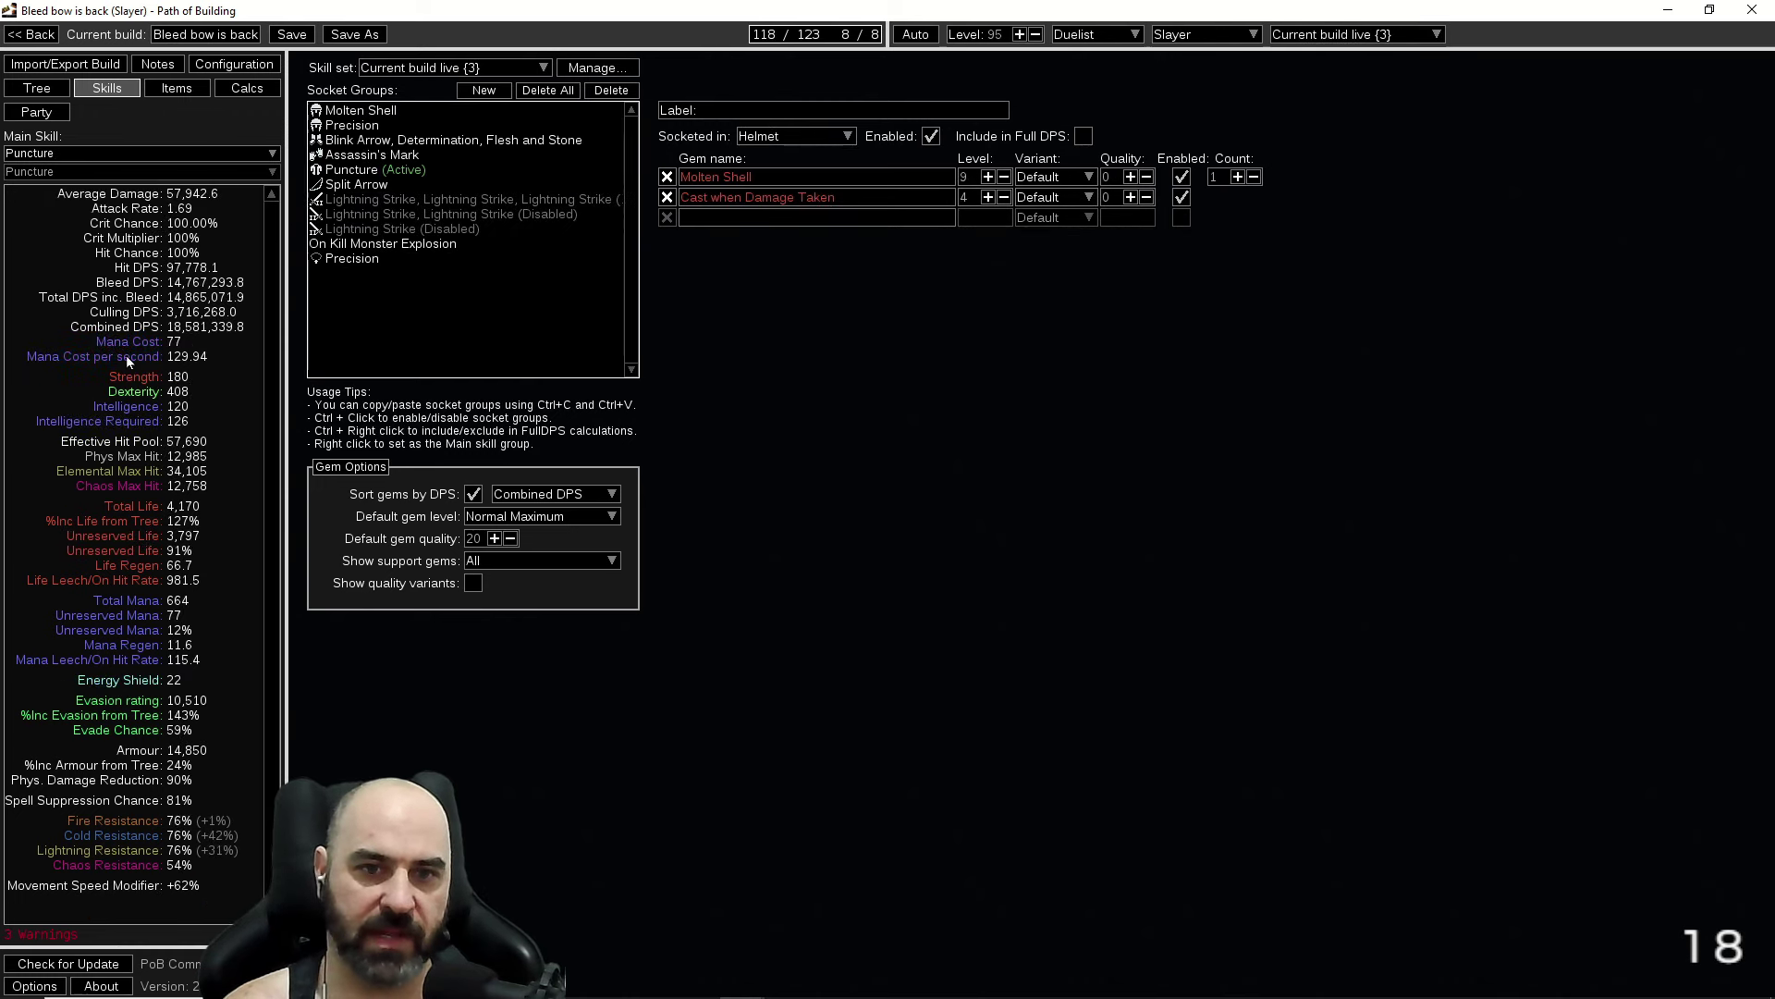
click(148, 153)
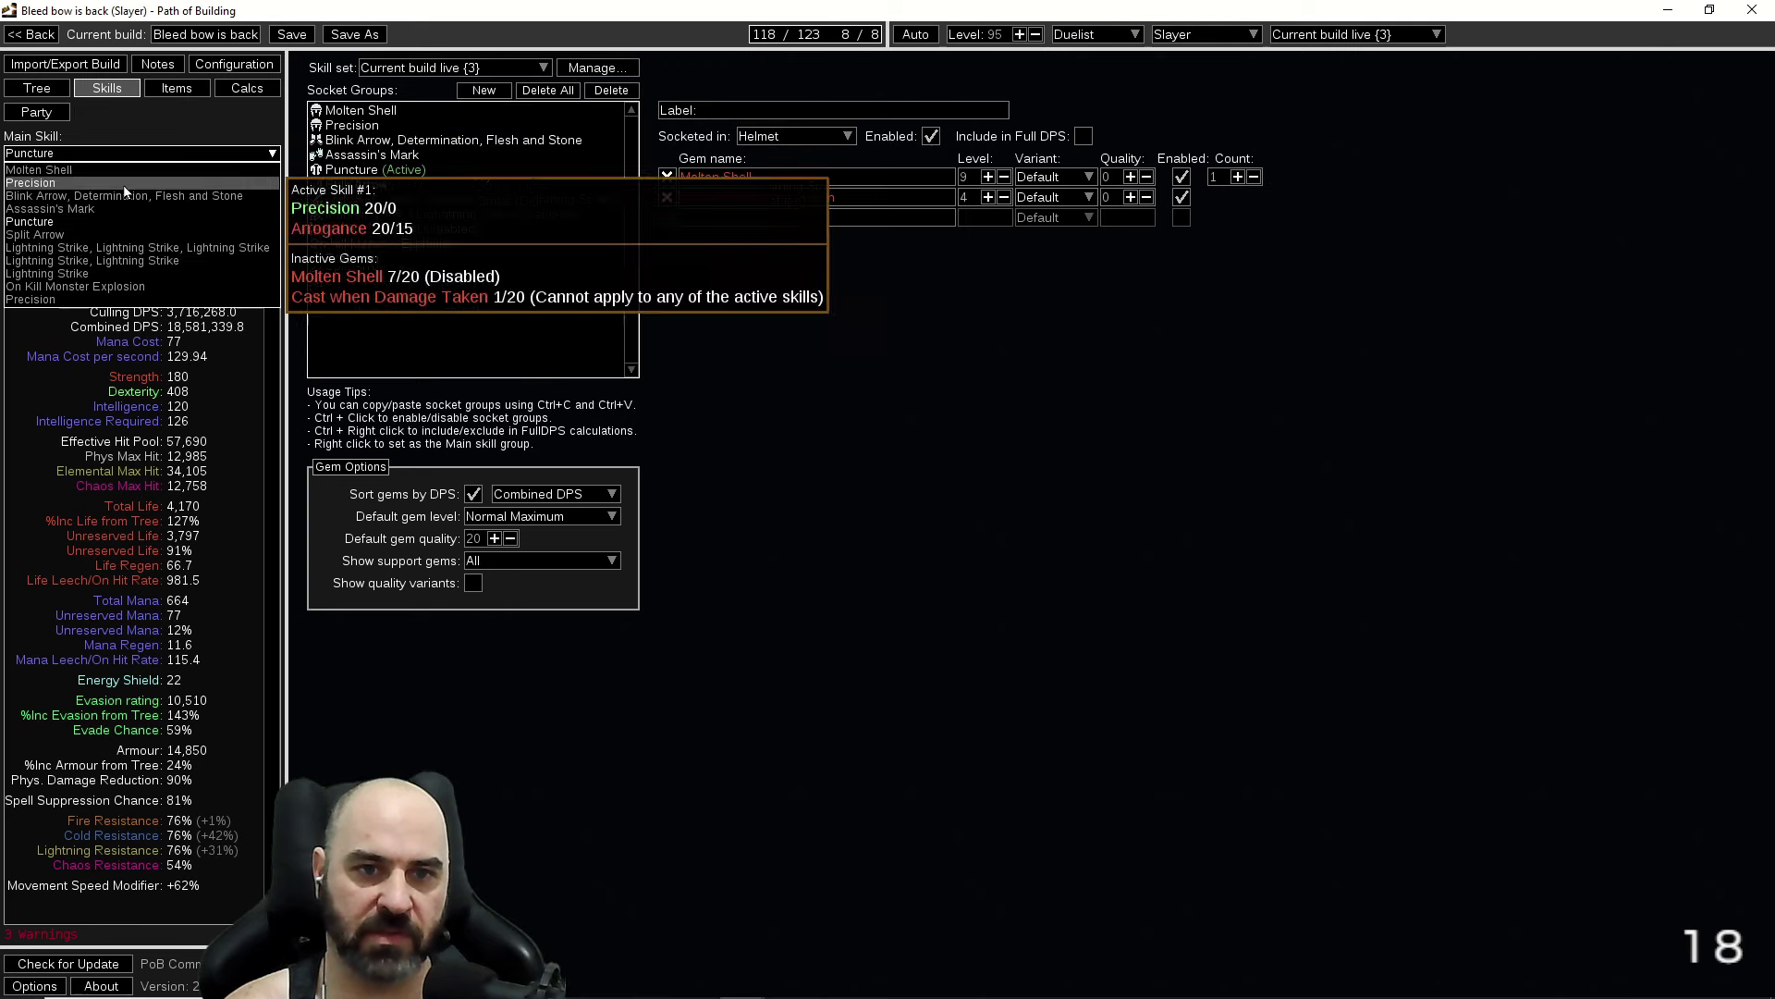
scroll(125, 202, up, 1)
scroll(126, 202, up, 1)
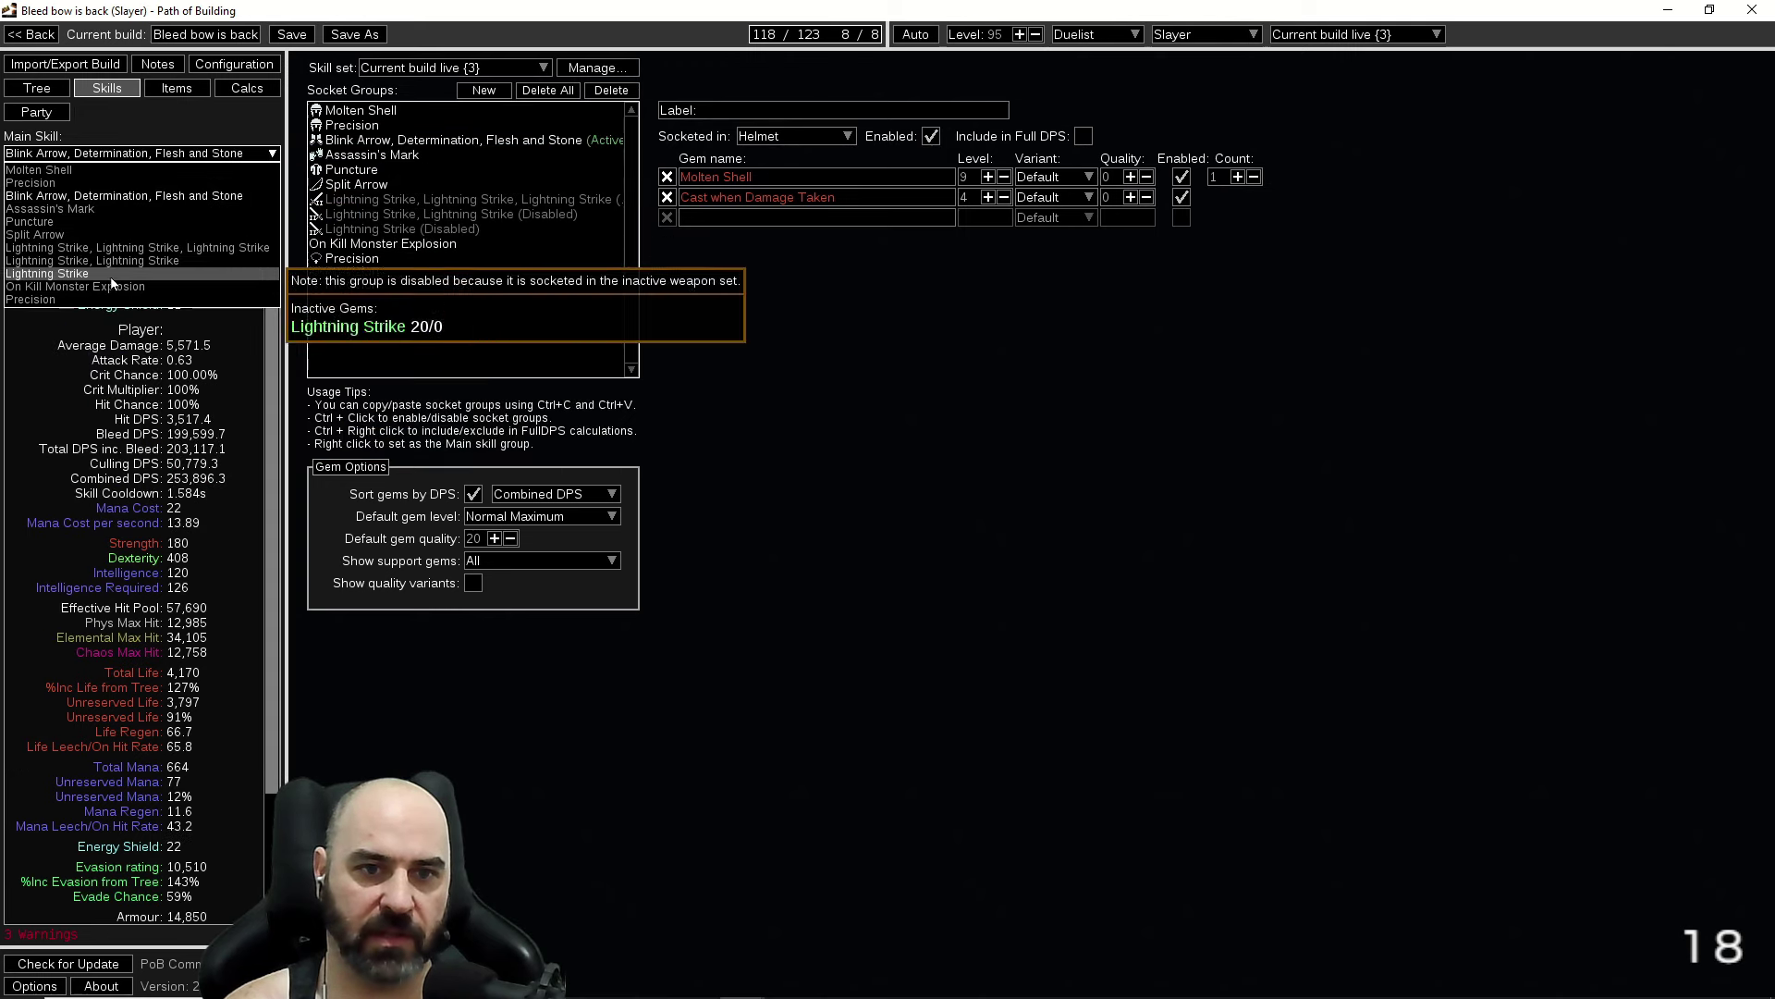
click(106, 235)
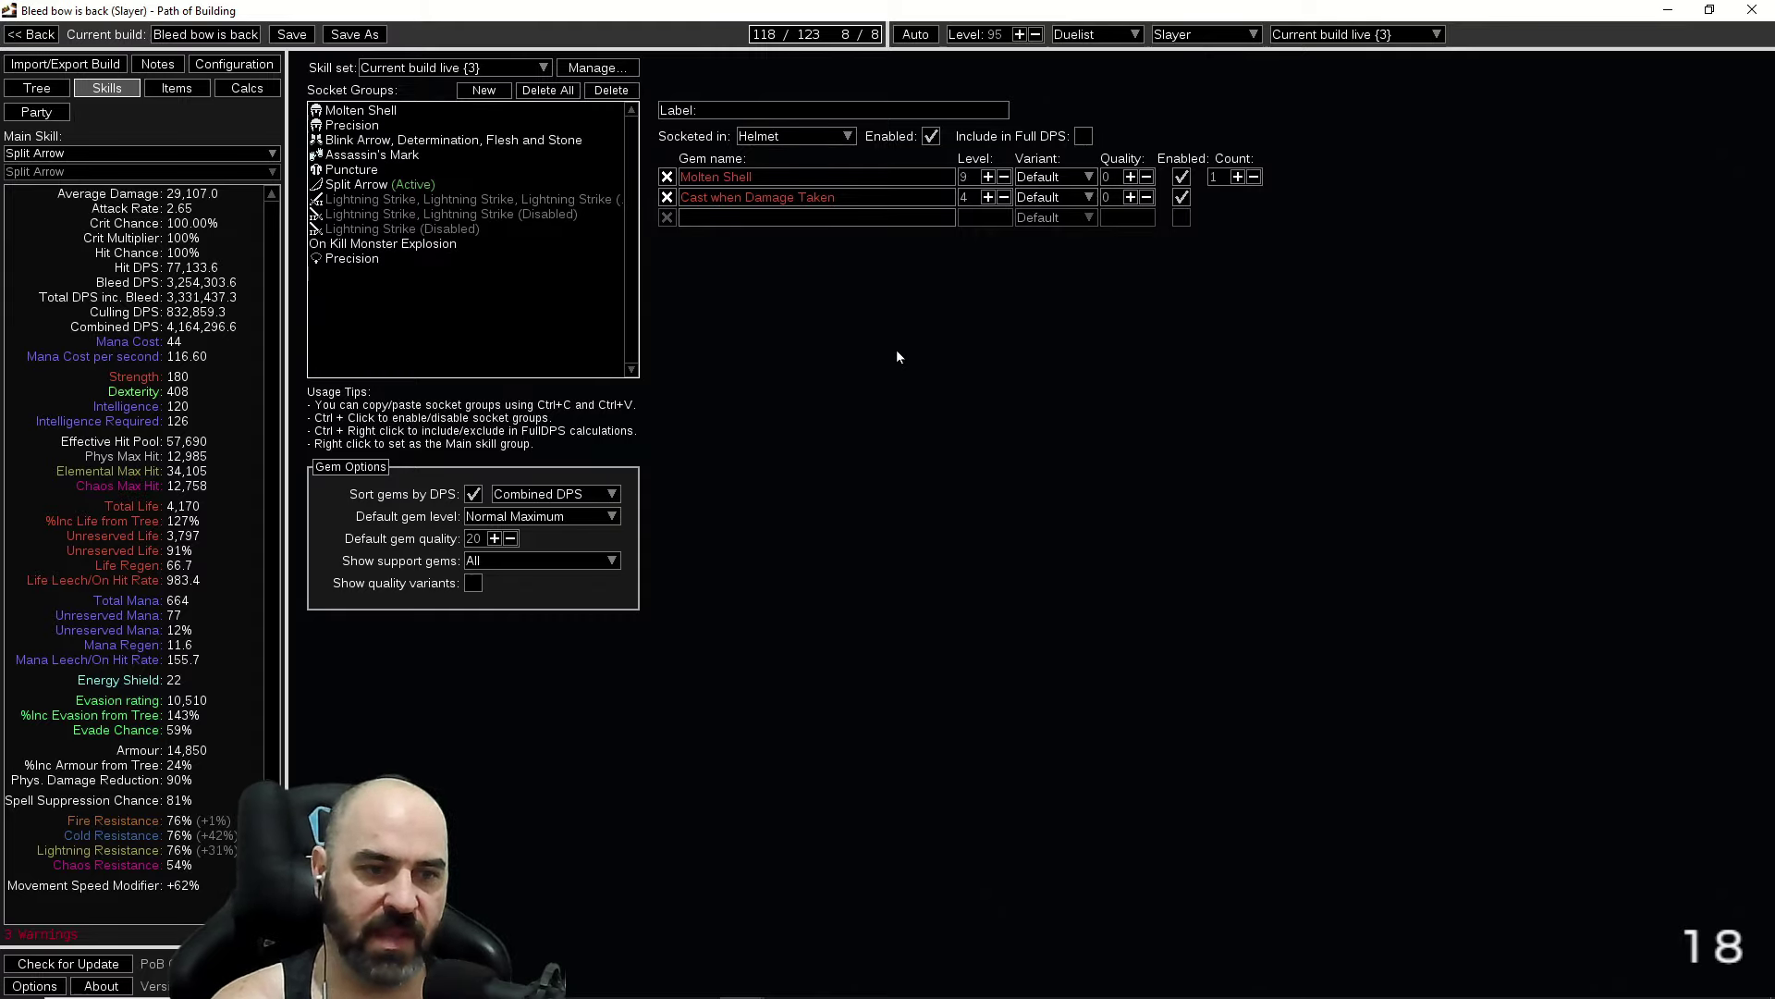
Return to Path of Exile, head into the next fight and trigger flasks and buffs 1–5.
key(alt+Tab)
mouse_move(681, 775)
mouse_down()
mouse_move(583, 618)
mouse_move(646, 595)
mouse_move(777, 638)
mouse_move(638, 746)
mouse_move(1011, 452)
mouse_move(777, 463)
mouse_move(700, 702)
mouse_move(636, 690)
mouse_move(781, 698)
mouse_move(685, 674)
mouse_move(702, 662)
mouse_move(594, 682)
mouse_move(587, 658)
mouse_move(650, 697)
mouse_move(530, 491)
mouse_move(702, 583)
mouse_move(693, 526)
mouse_move(452, 163)
mouse_move(497, 145)
mouse_move(559, 198)
mouse_move(593, 266)
mouse_up()
key(1)
key(2)
key(3)
key(4)
key(5)
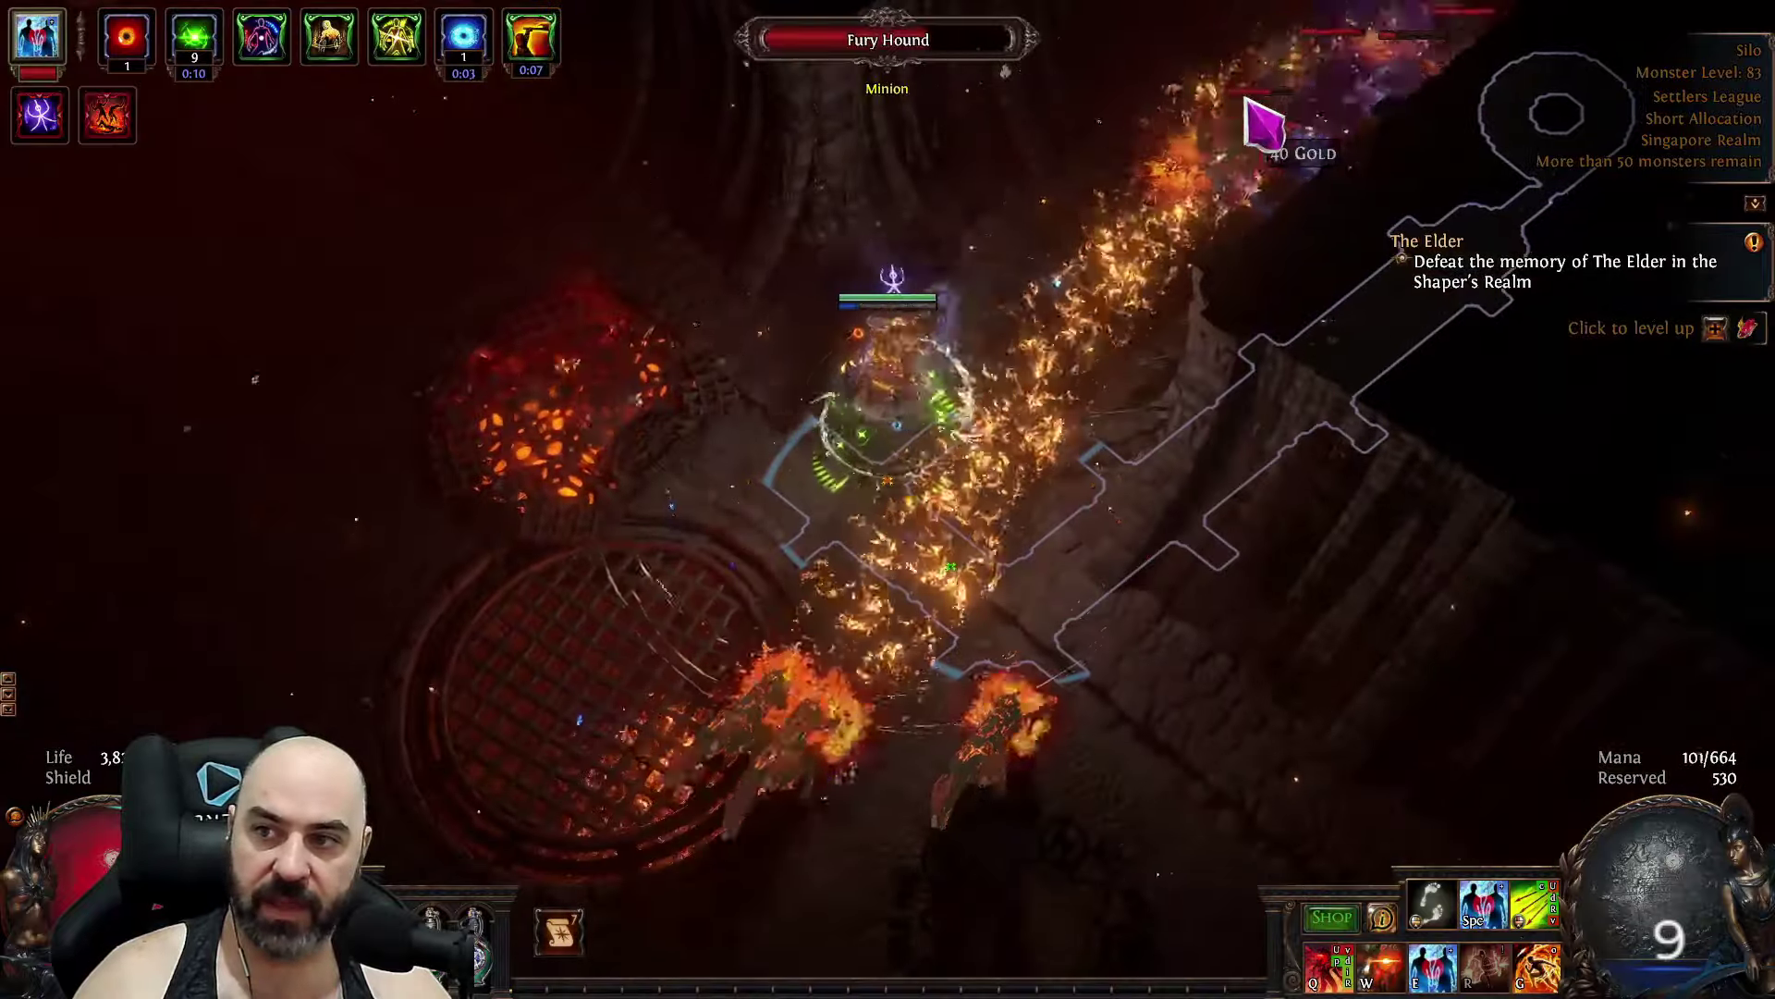
Advance across the Silo map, picking up 4x Orb of Fusing, gold and a scarab.
mouse_move(520, 406)
mouse_down()
mouse_move(306, 384)
mouse_move(607, 564)
mouse_move(1463, 813)
mouse_move(1211, 220)
mouse_move(1226, 200)
mouse_up()
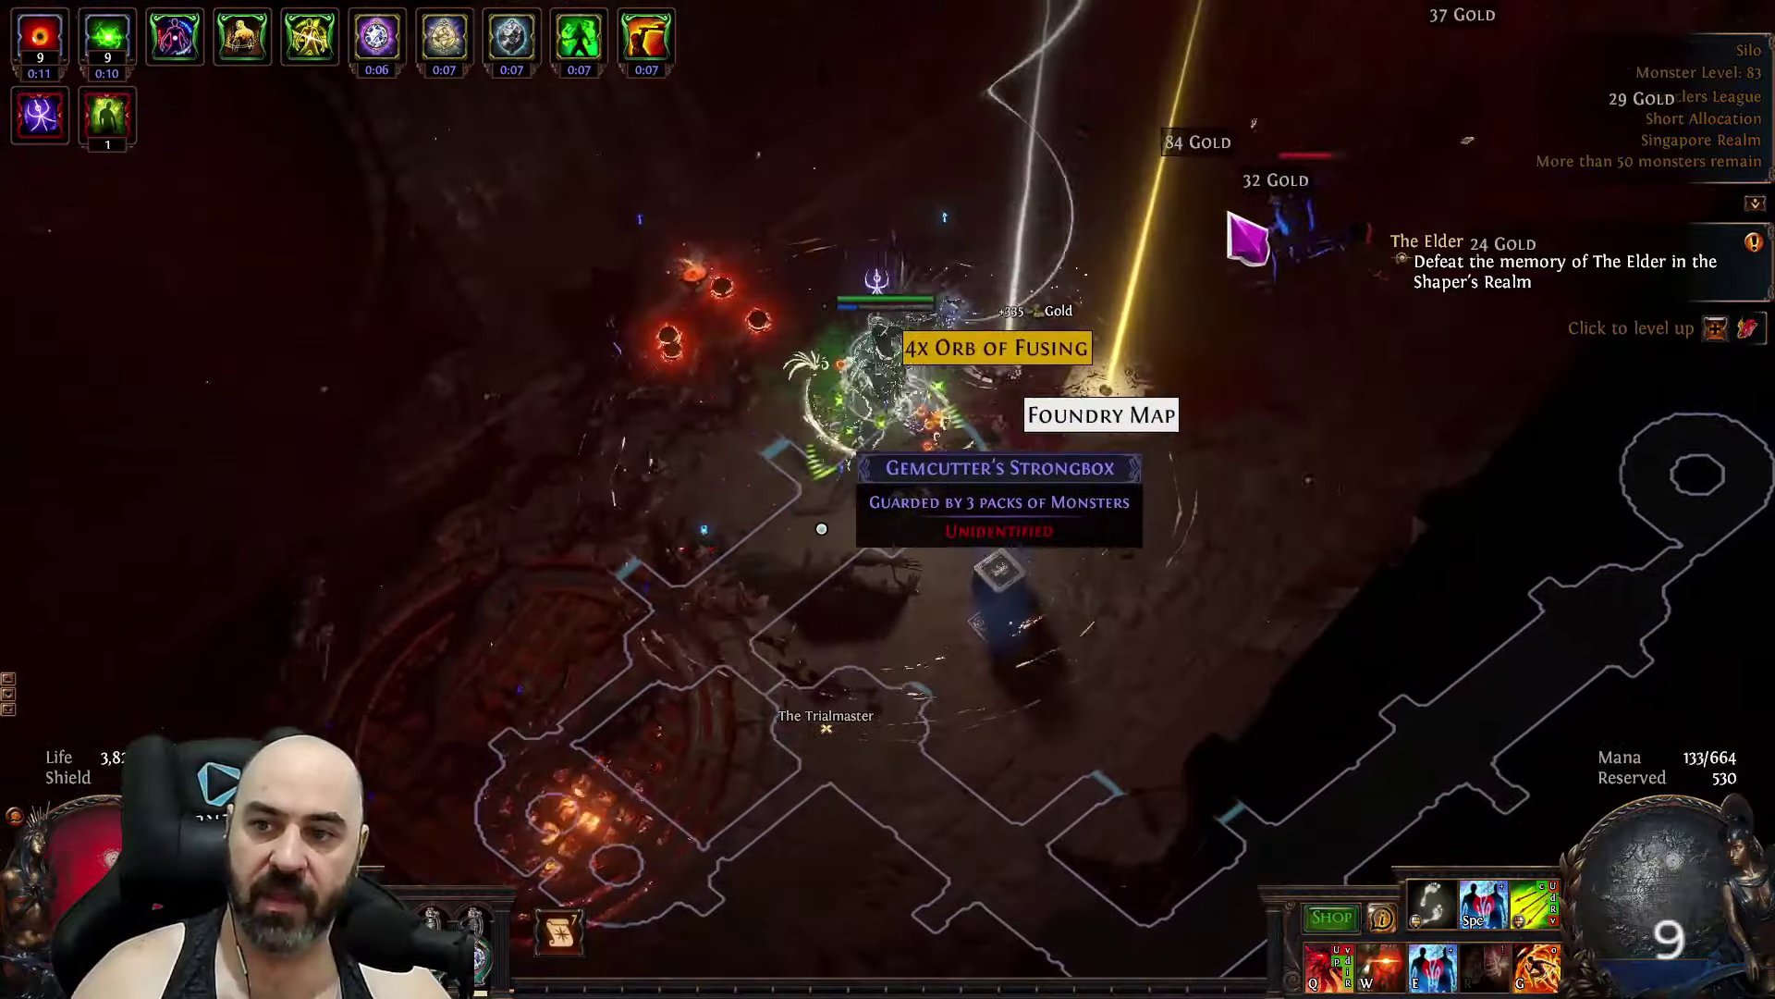
drag(934, 407, 1094, 191)
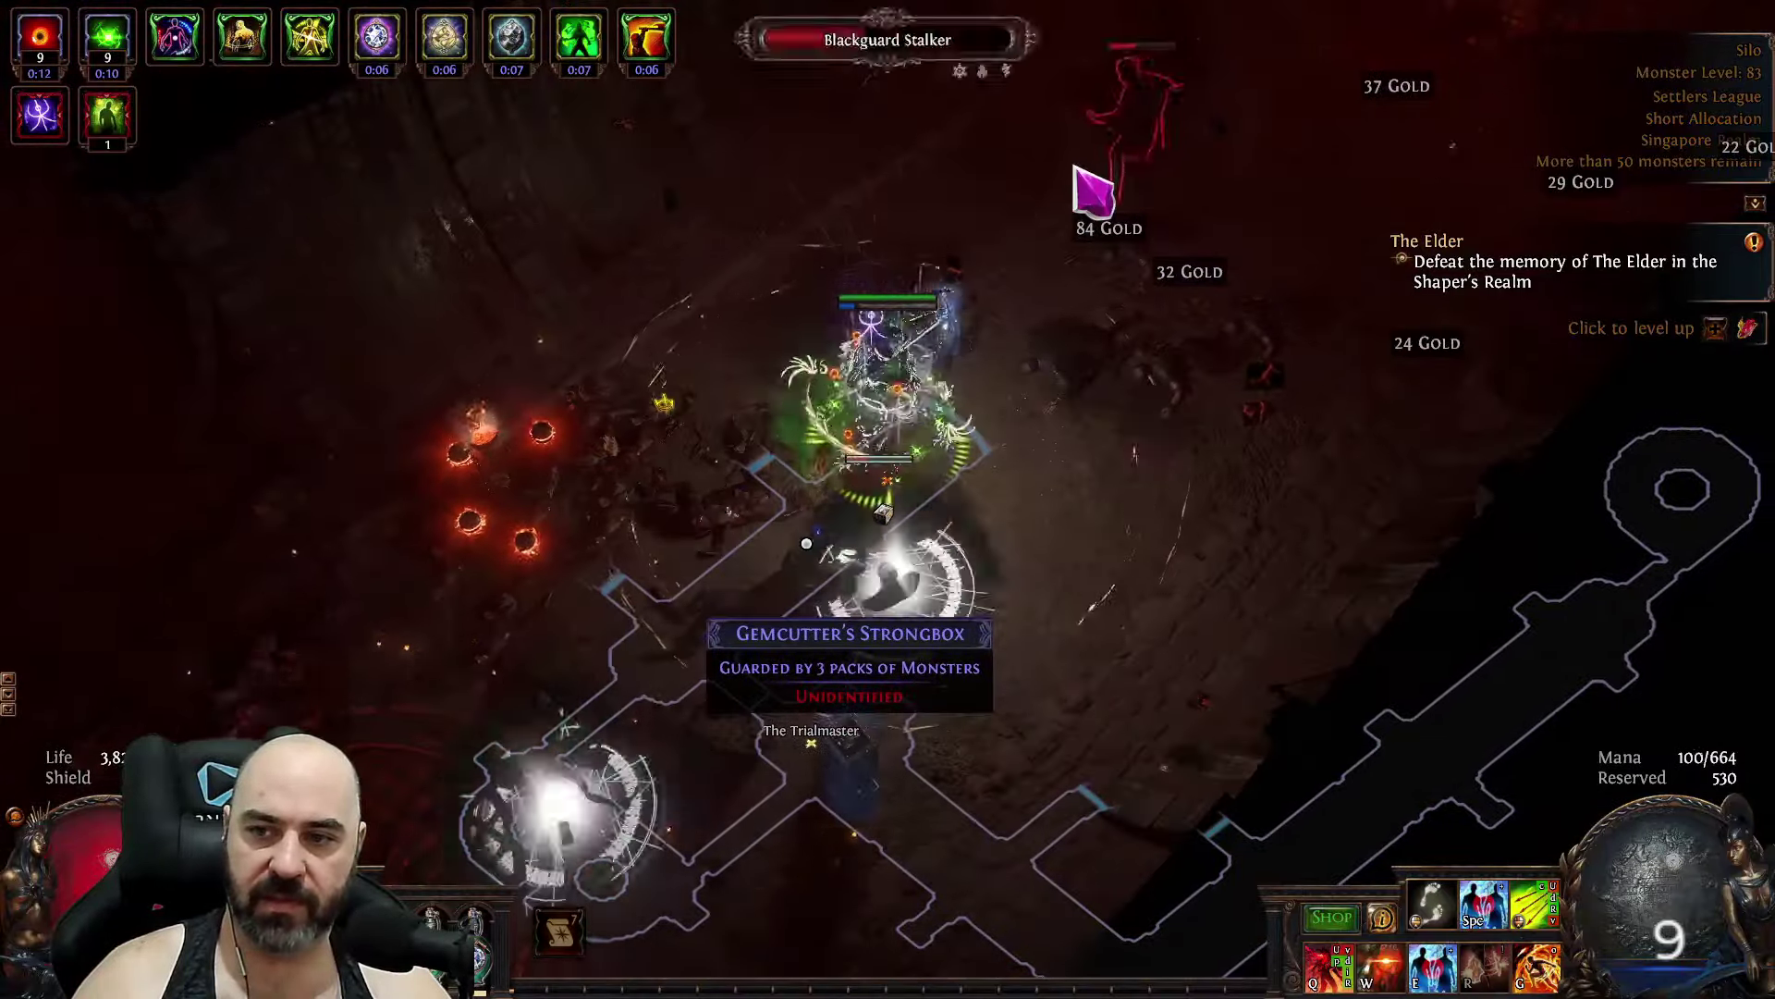
mouse_move(1287, 175)
mouse_down()
mouse_move(1340, 158)
mouse_move(1347, 190)
mouse_move(1332, 185)
mouse_up()
mouse_move(1120, 178)
mouse_down()
mouse_move(1335, 135)
mouse_move(647, 290)
mouse_up()
mouse_move(797, 527)
mouse_down()
mouse_move(601, 402)
mouse_move(464, 93)
mouse_move(414, 52)
mouse_up()
Push onward through the Silo map, fighting the next monster packs.
mouse_move(469, 137)
mouse_down()
mouse_move(452, 206)
mouse_move(496, 190)
mouse_move(598, 412)
mouse_move(560, 686)
mouse_move(614, 765)
mouse_move(757, 438)
mouse_move(703, 418)
mouse_move(369, 412)
mouse_move(464, 507)
mouse_move(1214, 455)
mouse_move(503, 396)
mouse_move(796, 503)
mouse_move(657, 646)
mouse_move(728, 689)
mouse_move(641, 579)
mouse_move(841, 737)
mouse_move(1135, 610)
mouse_move(1097, 230)
mouse_move(957, 664)
mouse_up()
mouse_move(905, 548)
mouse_down()
mouse_move(741, 587)
mouse_move(829, 523)
mouse_move(952, 681)
mouse_move(561, 762)
mouse_move(823, 712)
mouse_move(682, 699)
mouse_move(610, 624)
mouse_move(603, 695)
mouse_move(994, 479)
mouse_up()
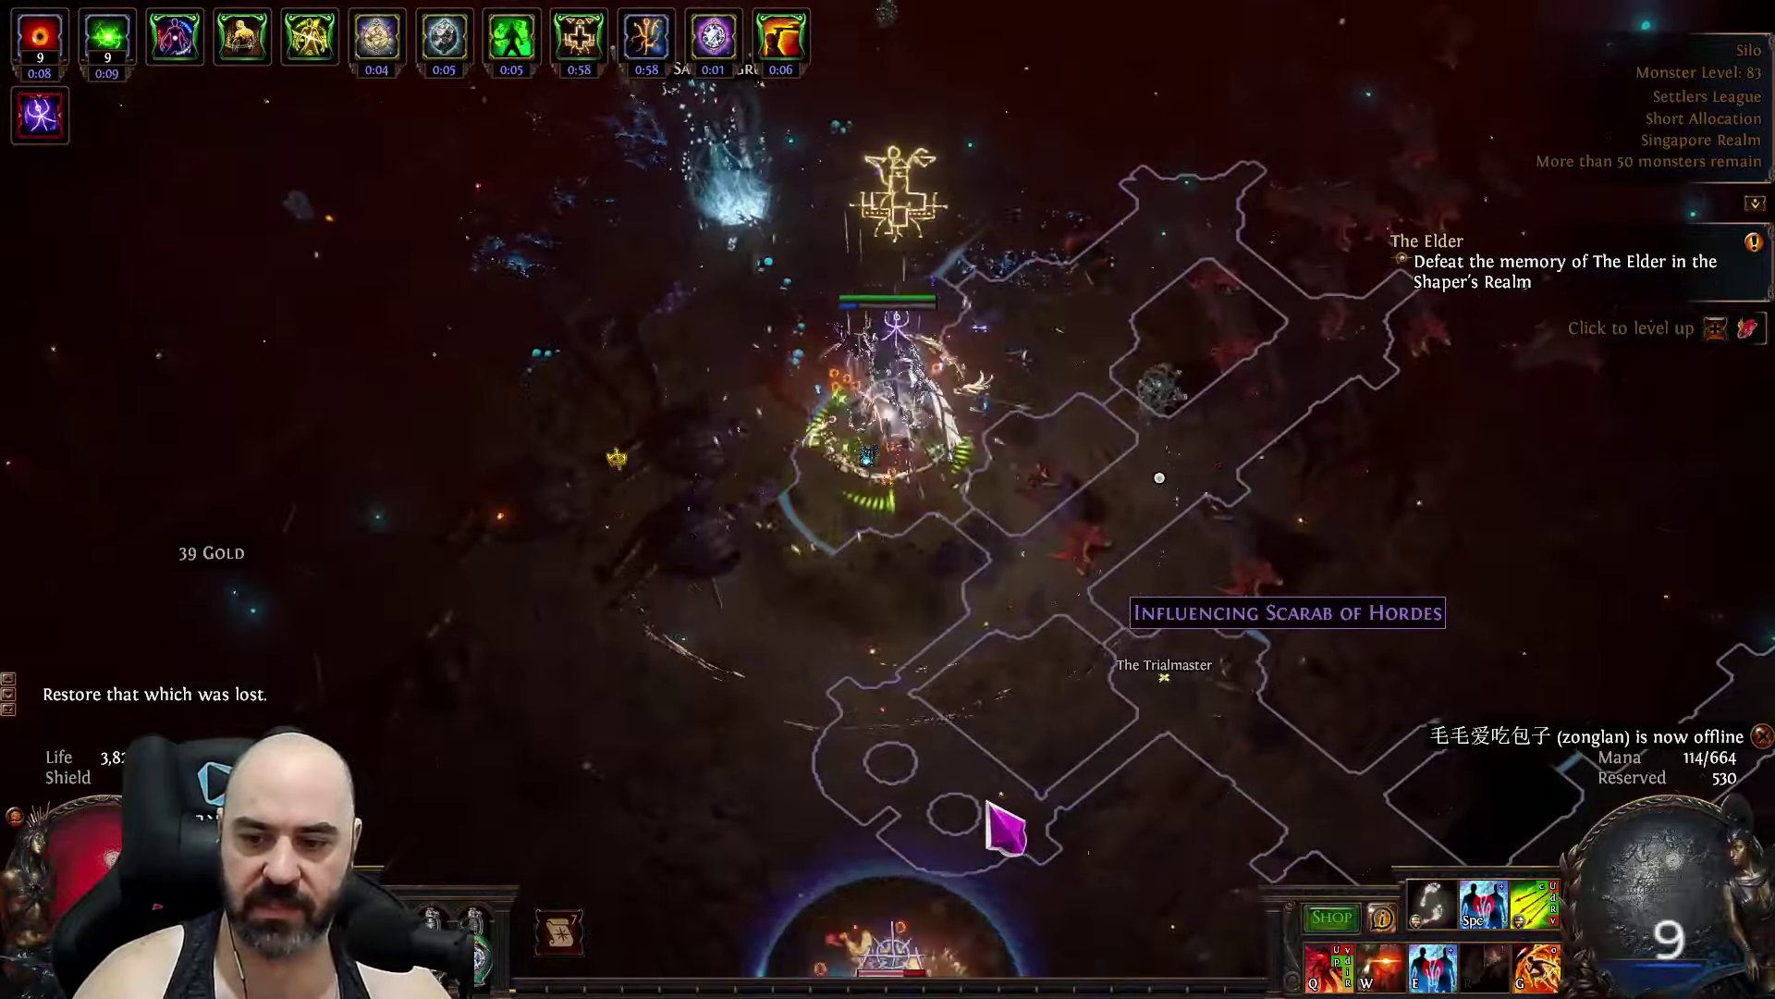
drag(680, 694, 480, 448)
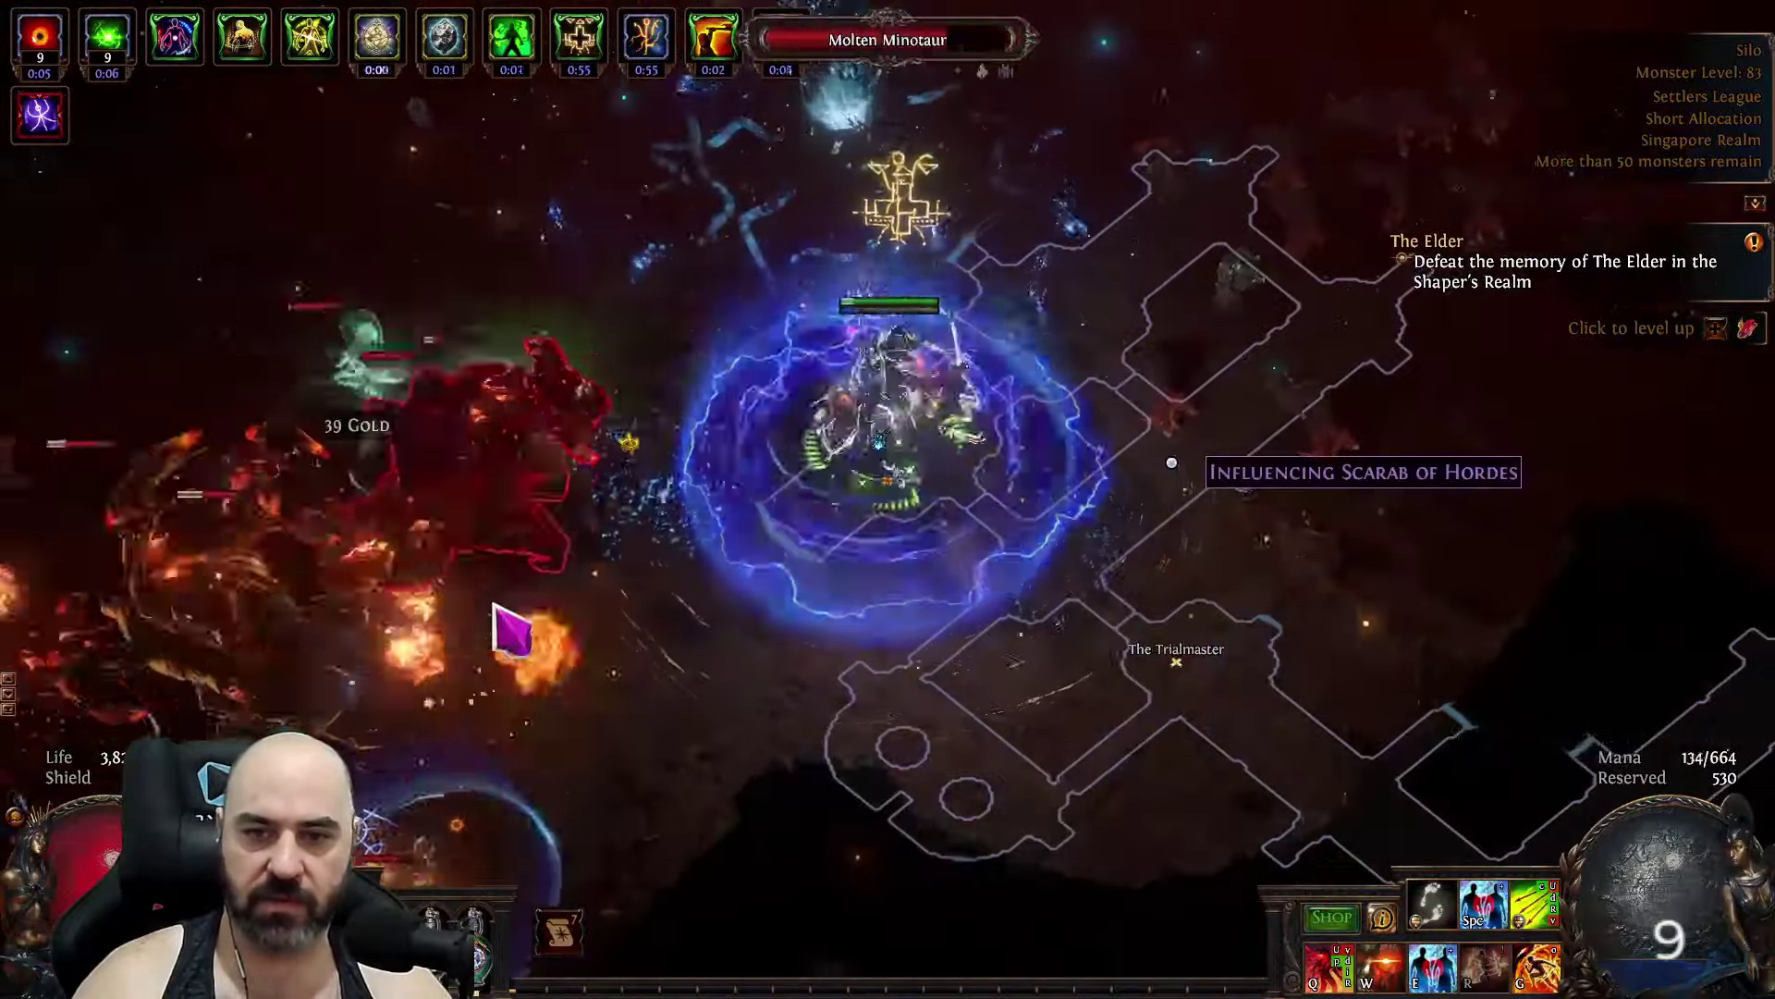
mouse_move(495, 608)
mouse_down()
mouse_move(623, 678)
mouse_move(435, 650)
mouse_move(453, 640)
mouse_up()
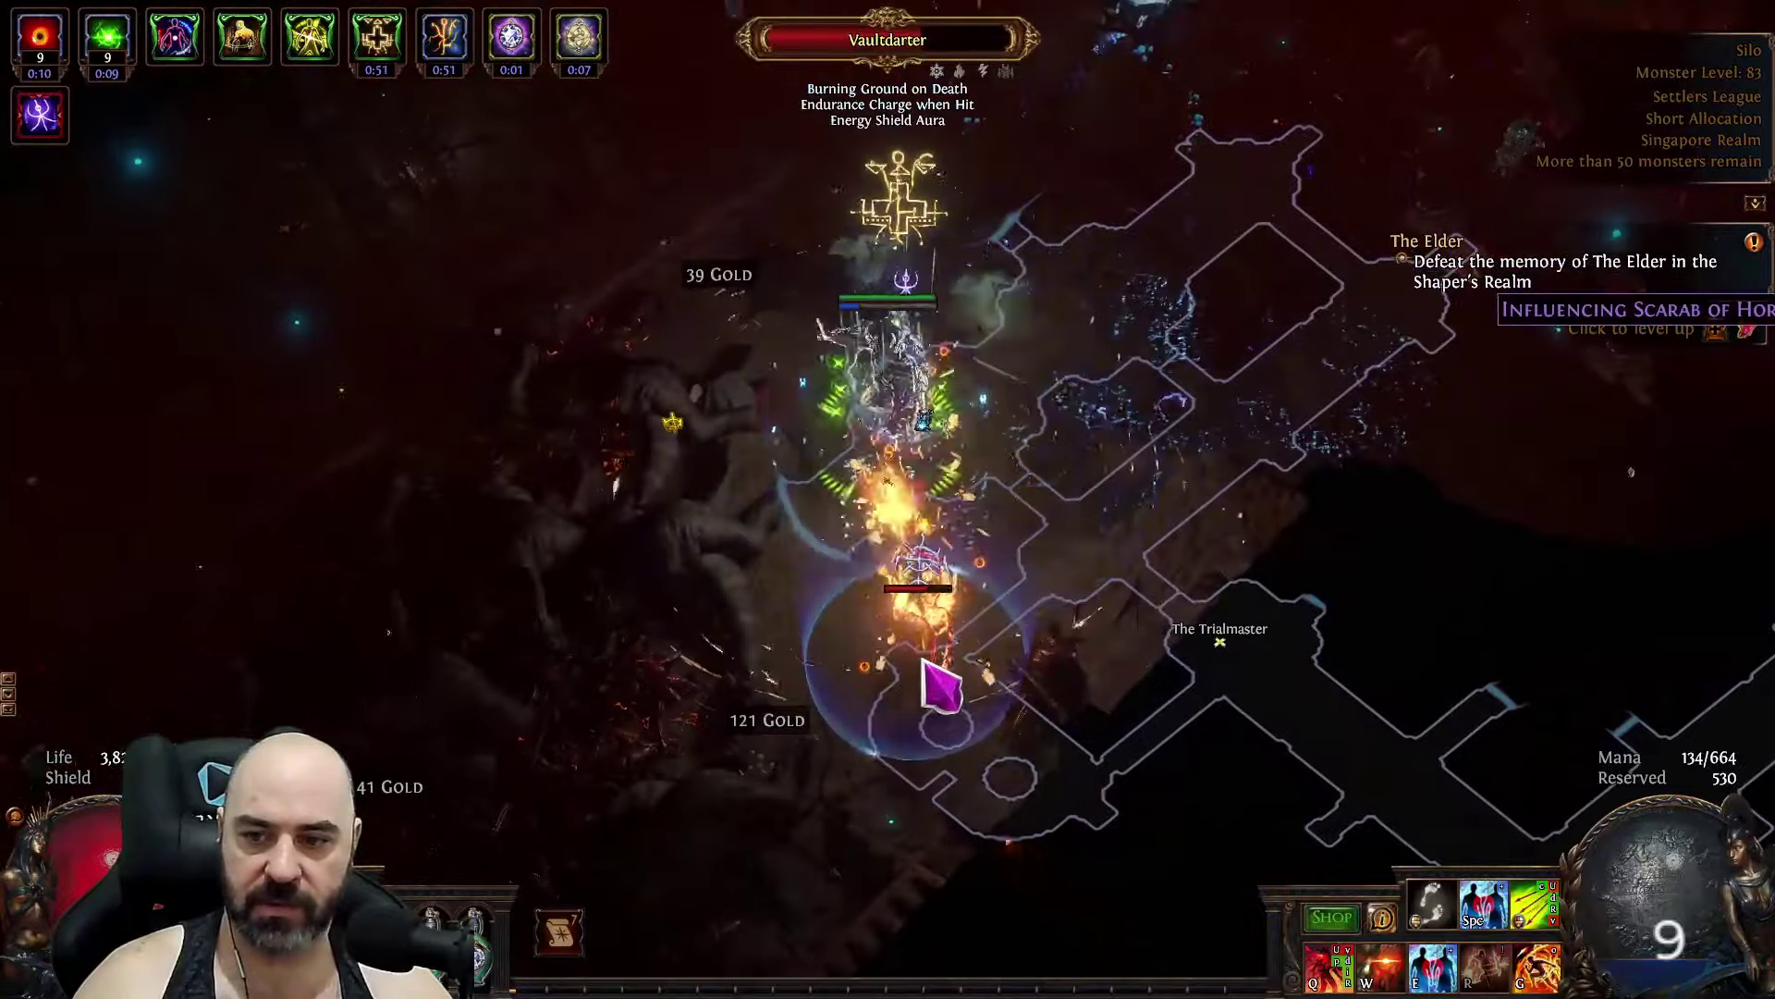
drag(924, 657, 1281, 255)
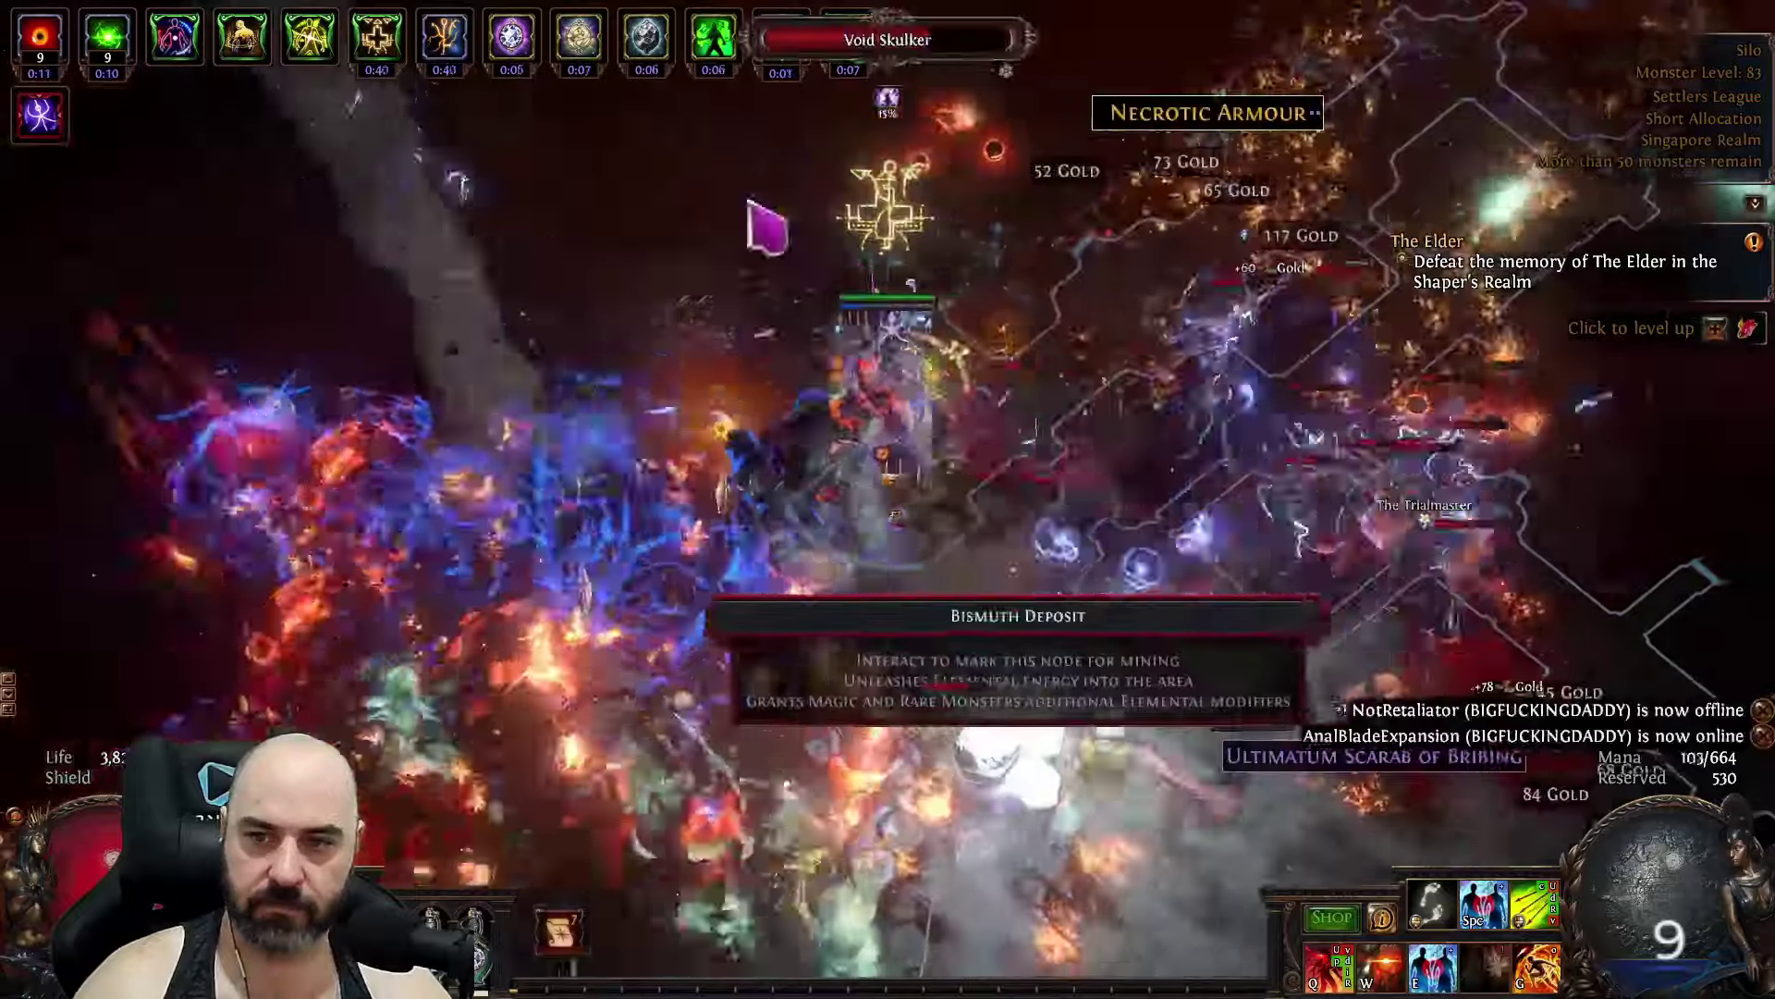
mouse_move(769, 225)
mouse_down()
mouse_move(907, 698)
mouse_move(515, 737)
mouse_move(869, 565)
mouse_move(1157, 503)
mouse_move(952, 856)
mouse_move(1125, 507)
mouse_move(1243, 418)
mouse_move(1529, 654)
mouse_move(757, 237)
mouse_move(1298, 132)
mouse_move(705, 248)
mouse_move(713, 471)
mouse_move(689, 356)
mouse_up()
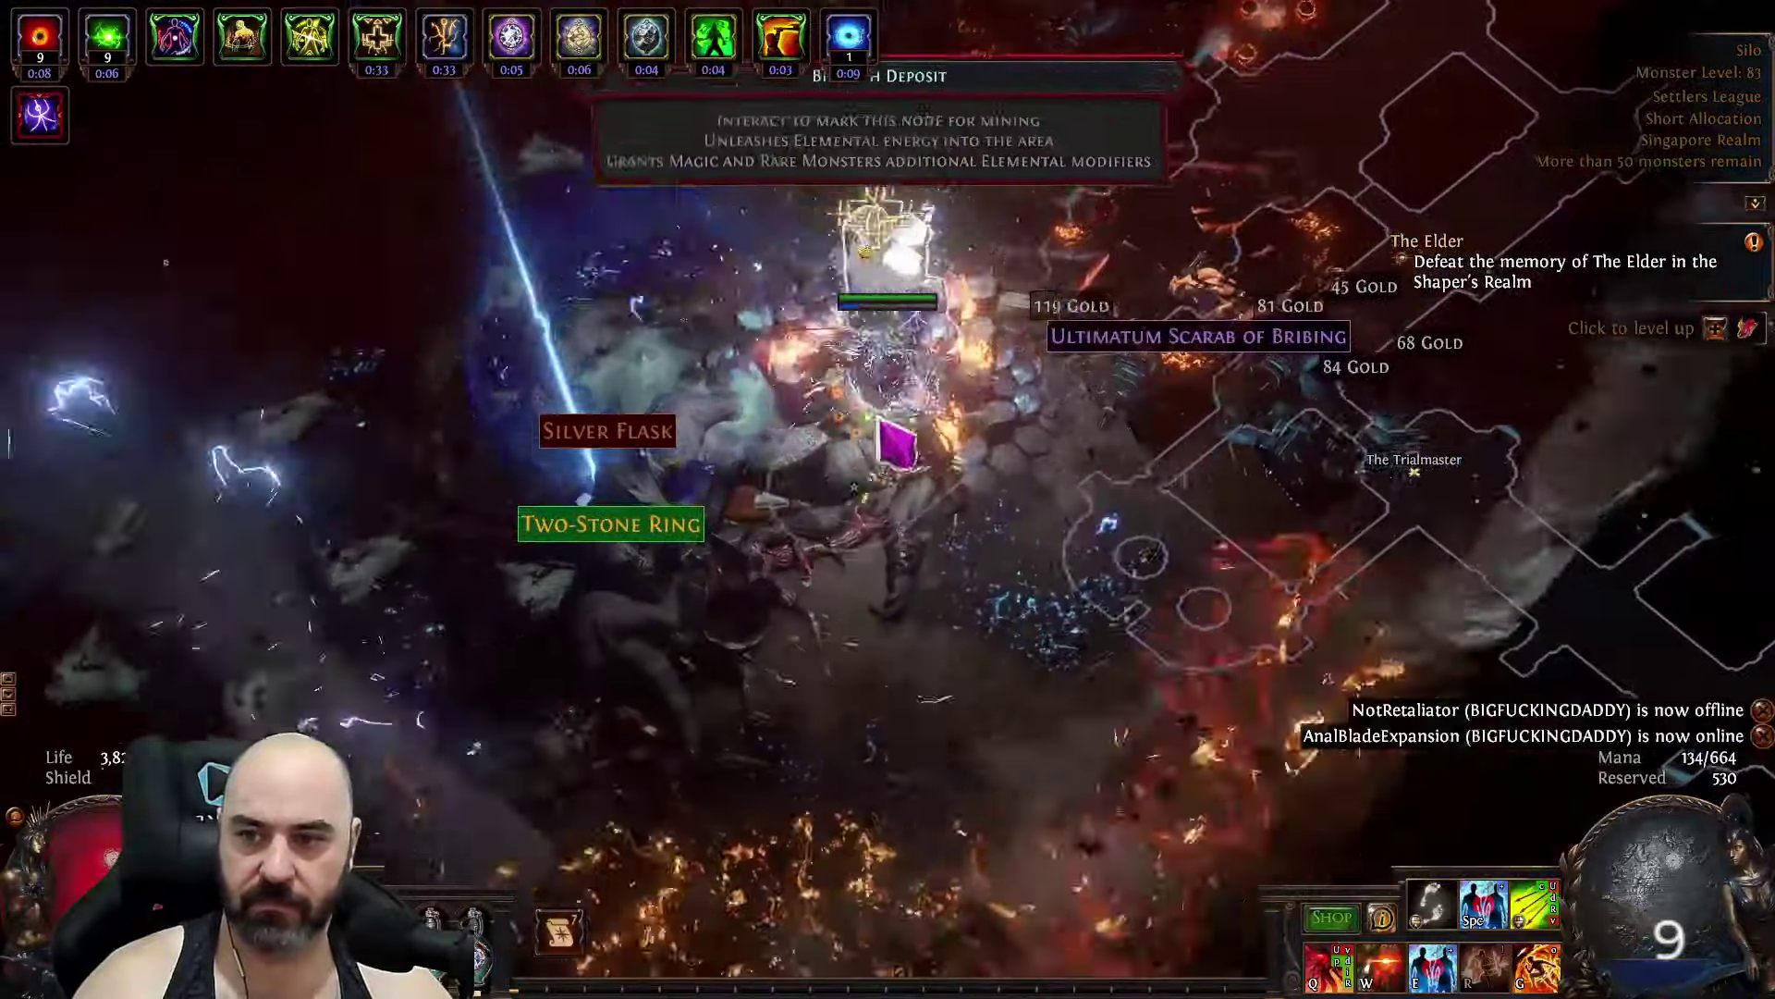
Fight Renkarr, The Kiln Keeper and loot the Mausoleum Map and 5x Orb of Transmutation.
mouse_move(897, 444)
mouse_down()
mouse_move(1209, 207)
mouse_move(1121, 385)
mouse_move(1097, 289)
mouse_up()
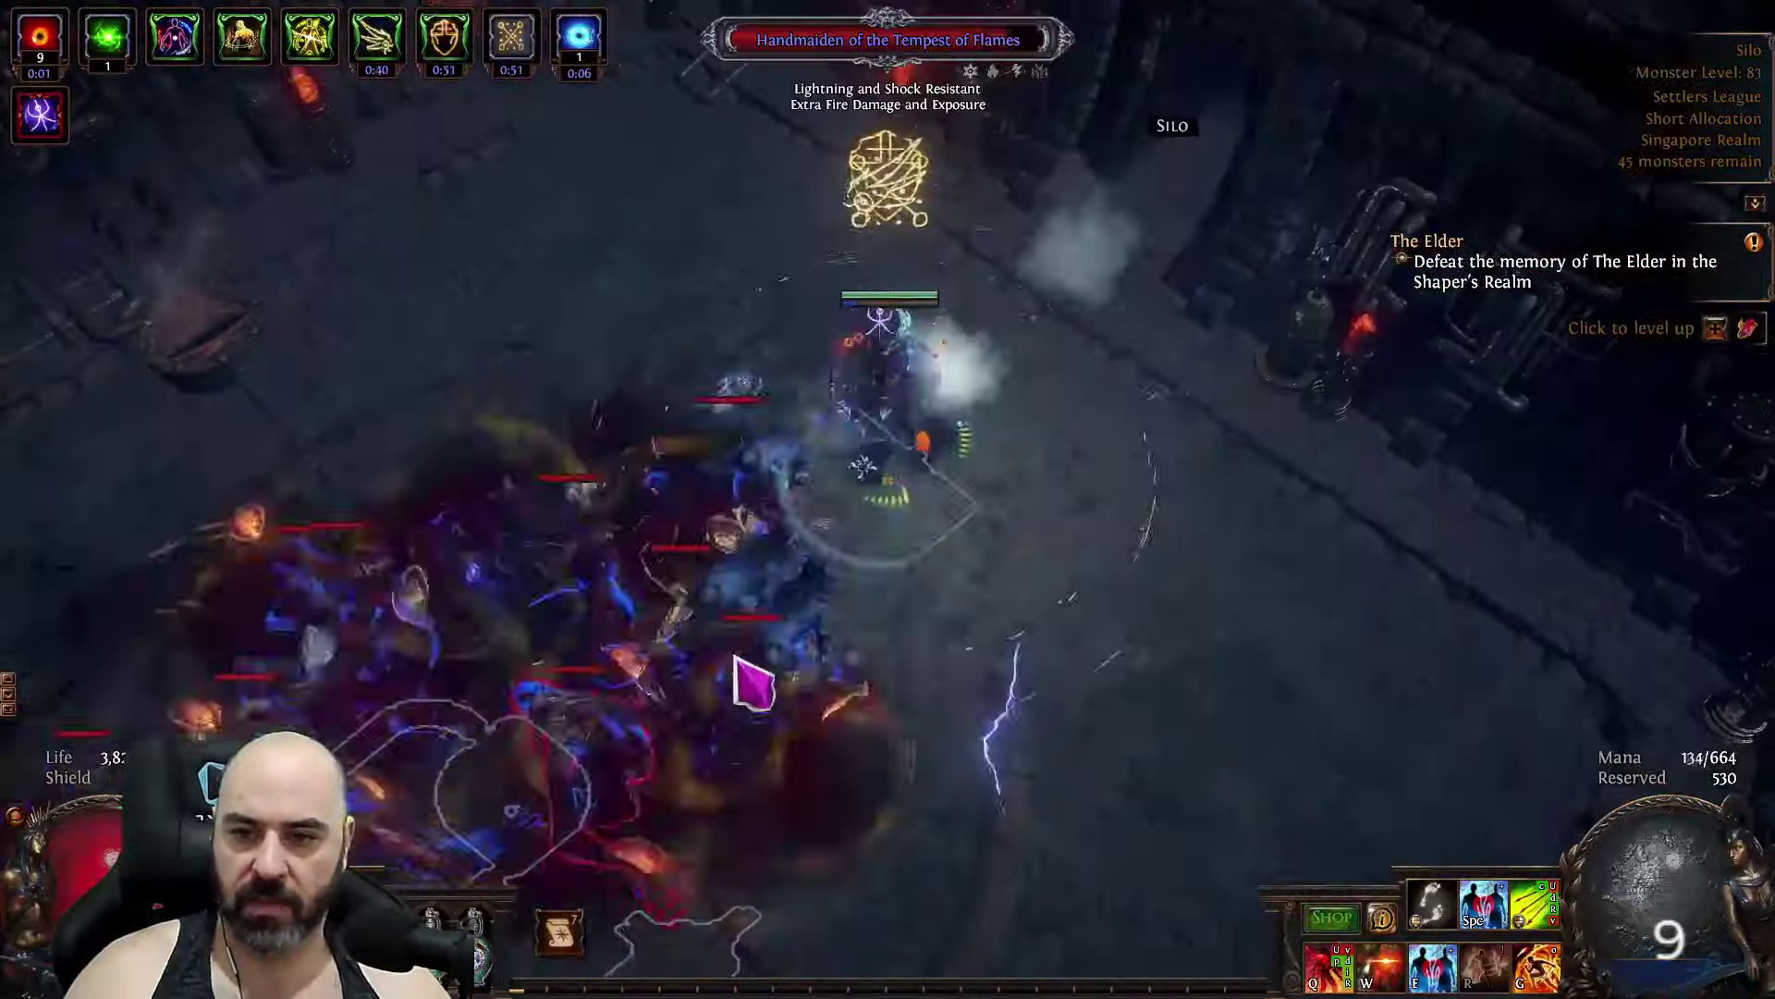
mouse_move(735, 658)
mouse_down()
mouse_move(713, 602)
mouse_move(722, 515)
mouse_move(900, 721)
mouse_move(793, 751)
mouse_move(725, 642)
mouse_move(972, 509)
mouse_up()
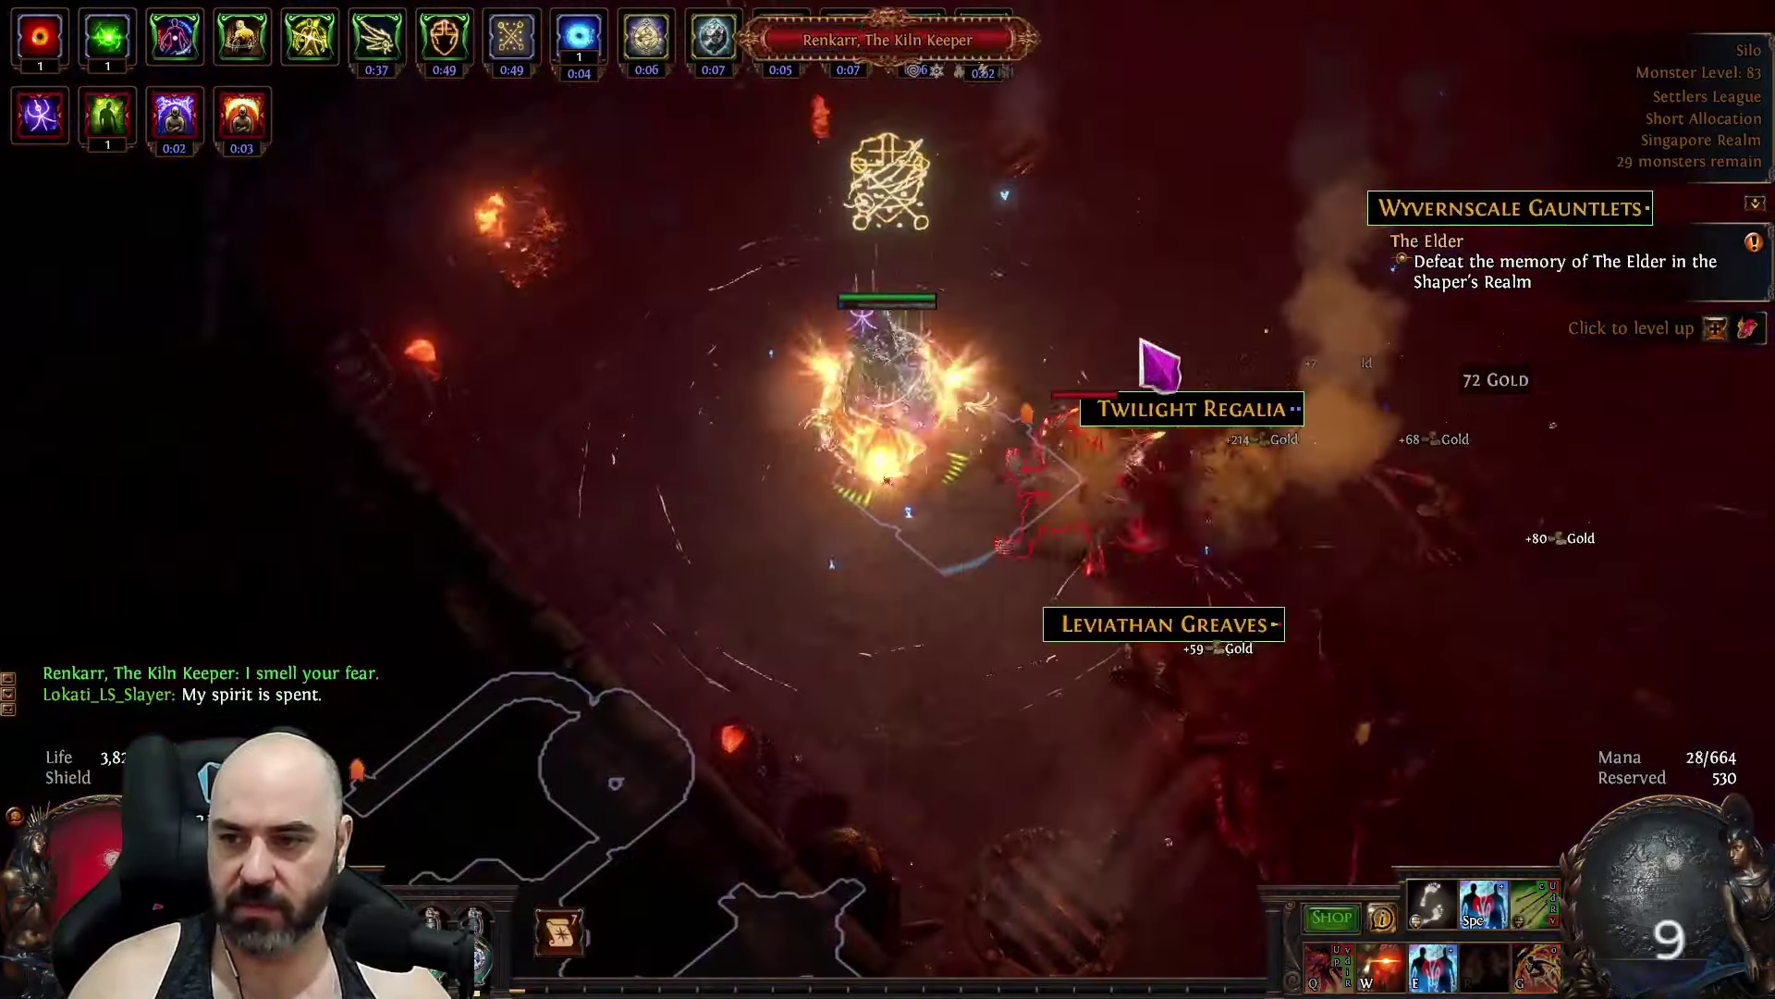
mouse_move(1181, 272)
mouse_down()
mouse_move(717, 789)
mouse_move(1462, 828)
mouse_move(344, 771)
mouse_move(709, 837)
mouse_up()
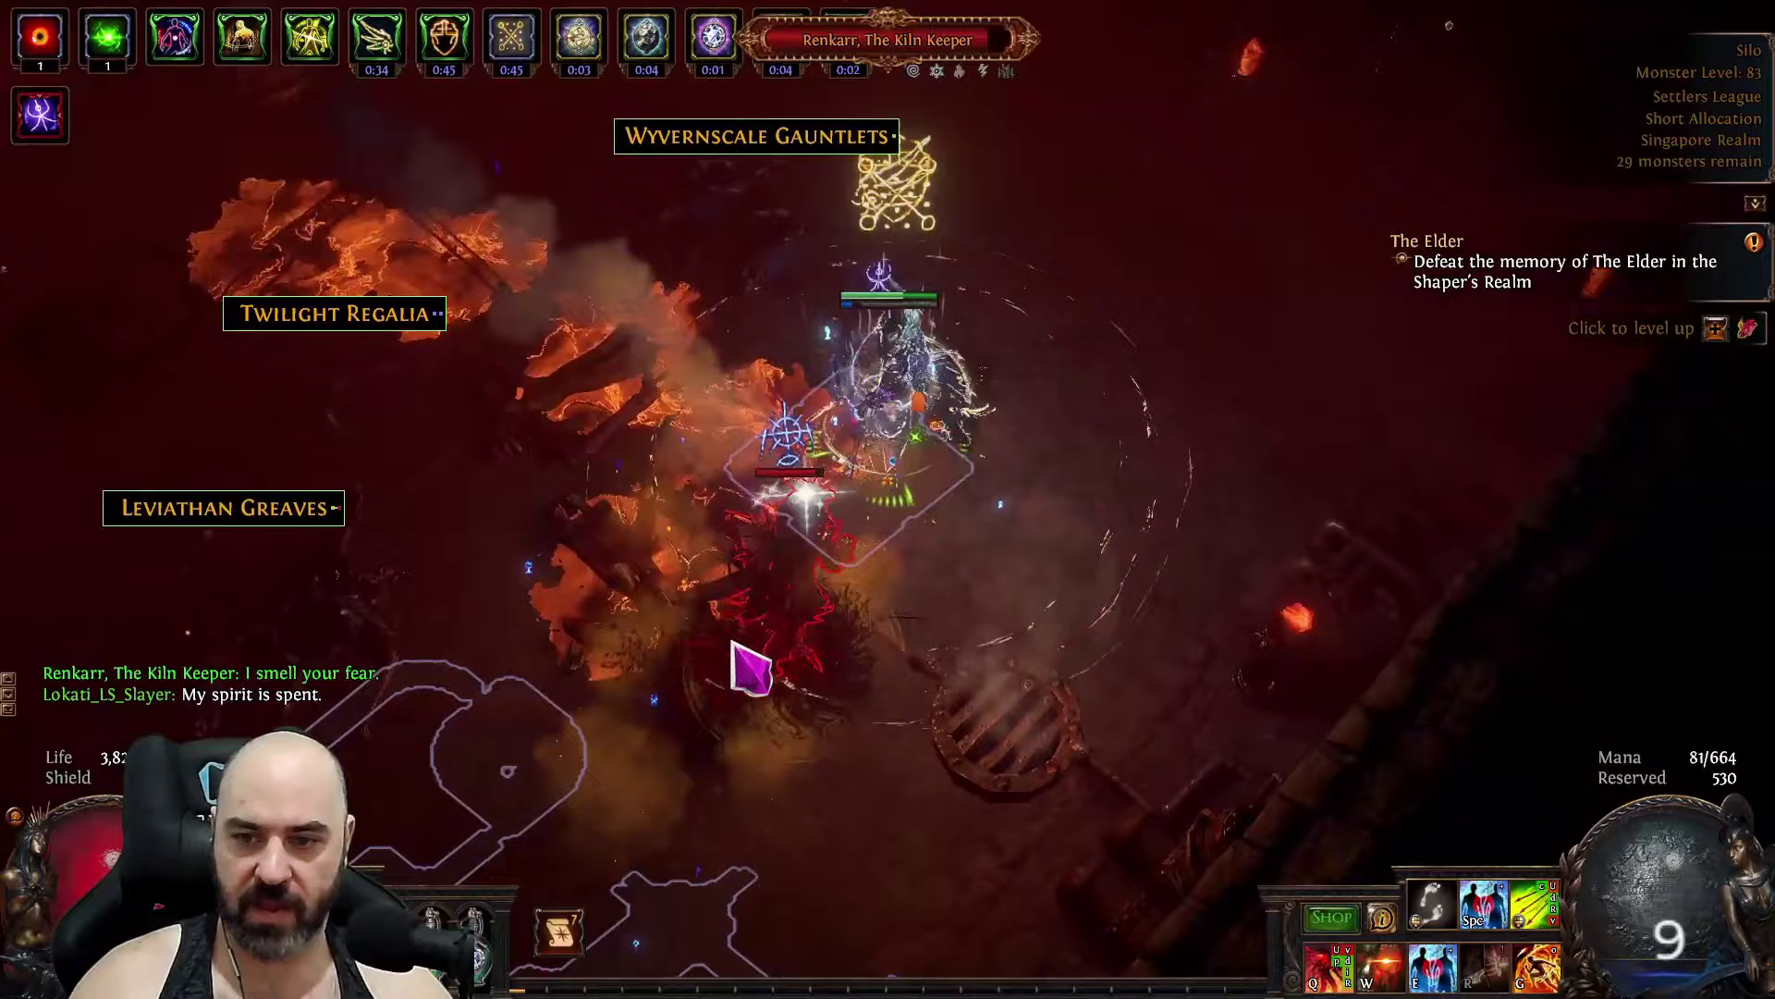
mouse_move(732, 642)
mouse_down()
mouse_move(392, 345)
mouse_move(1355, 602)
mouse_move(638, 397)
mouse_move(836, 364)
mouse_move(713, 455)
mouse_move(622, 492)
mouse_move(904, 380)
mouse_move(943, 416)
mouse_move(980, 333)
mouse_move(927, 336)
mouse_move(1276, 678)
mouse_move(983, 682)
mouse_move(1177, 432)
mouse_move(1390, 441)
mouse_up()
drag(1233, 536, 1201, 309)
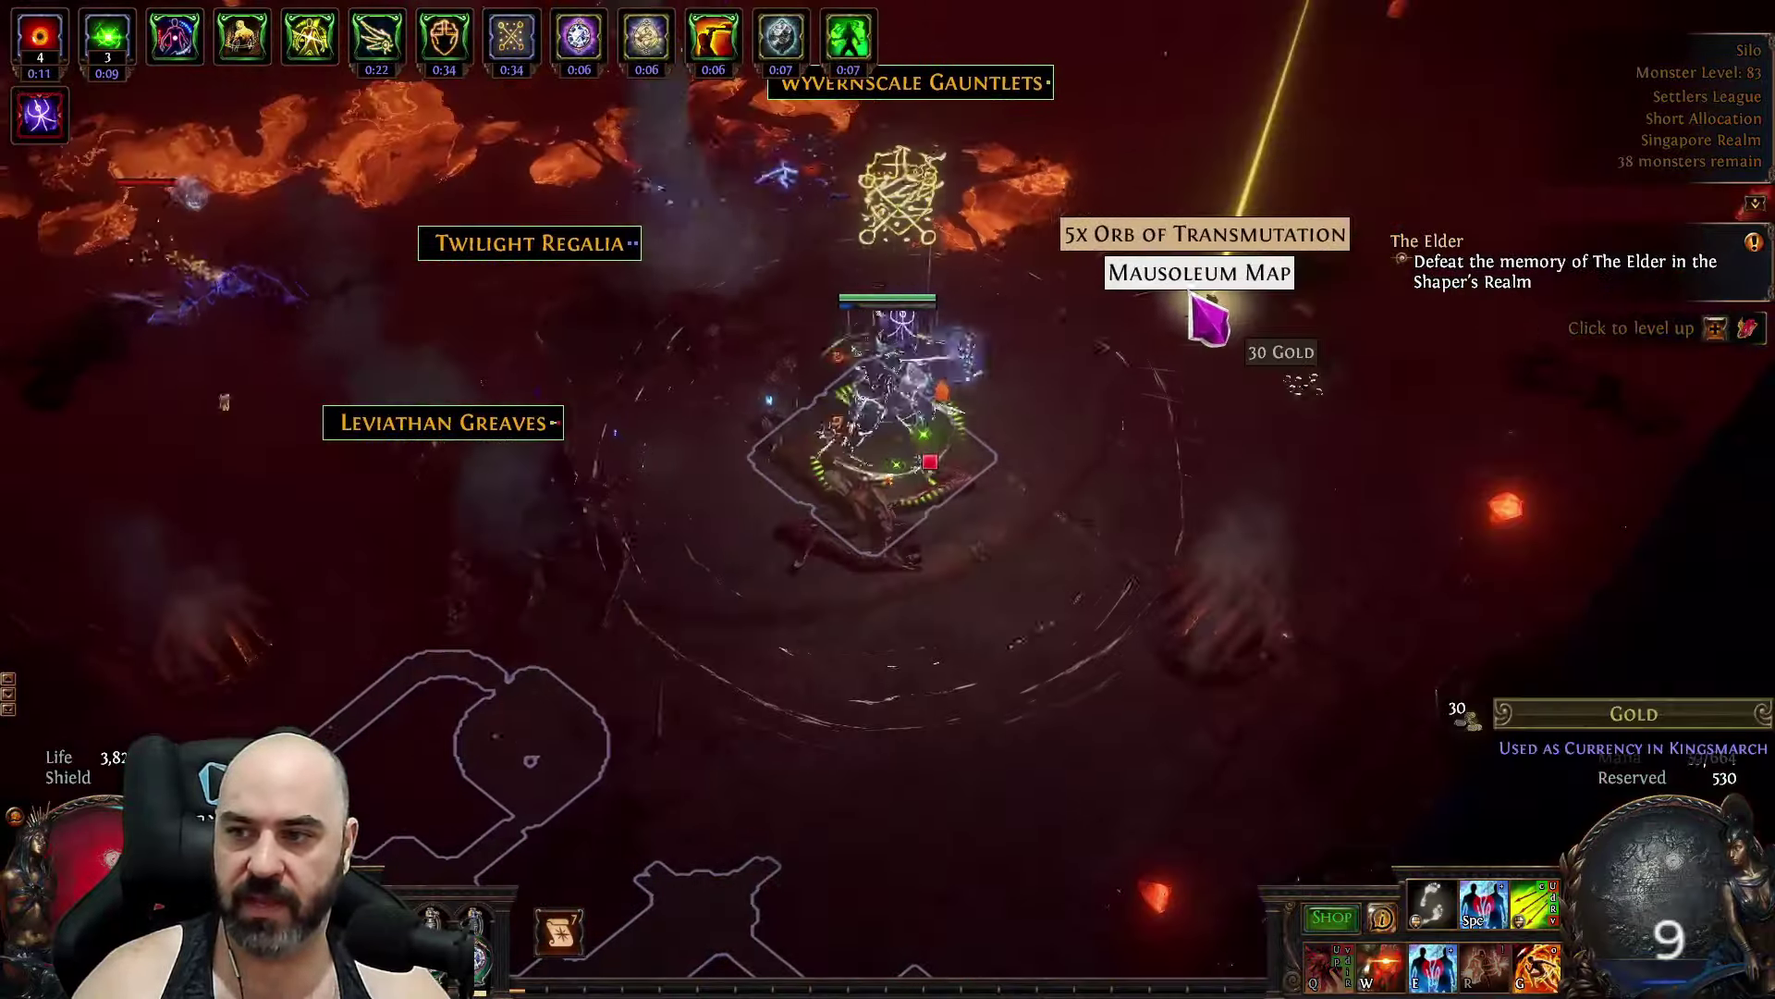
click(1193, 300)
click(1058, 300)
Clear the remaining monsters and loot the Spider Lair Map, 4x Armourer's Scrap and Promenade Map.
mouse_move(555, 460)
mouse_down()
mouse_move(586, 654)
mouse_move(1070, 317)
mouse_move(1038, 28)
mouse_move(1107, 288)
mouse_move(1443, 444)
mouse_move(1122, 840)
mouse_move(440, 530)
mouse_up()
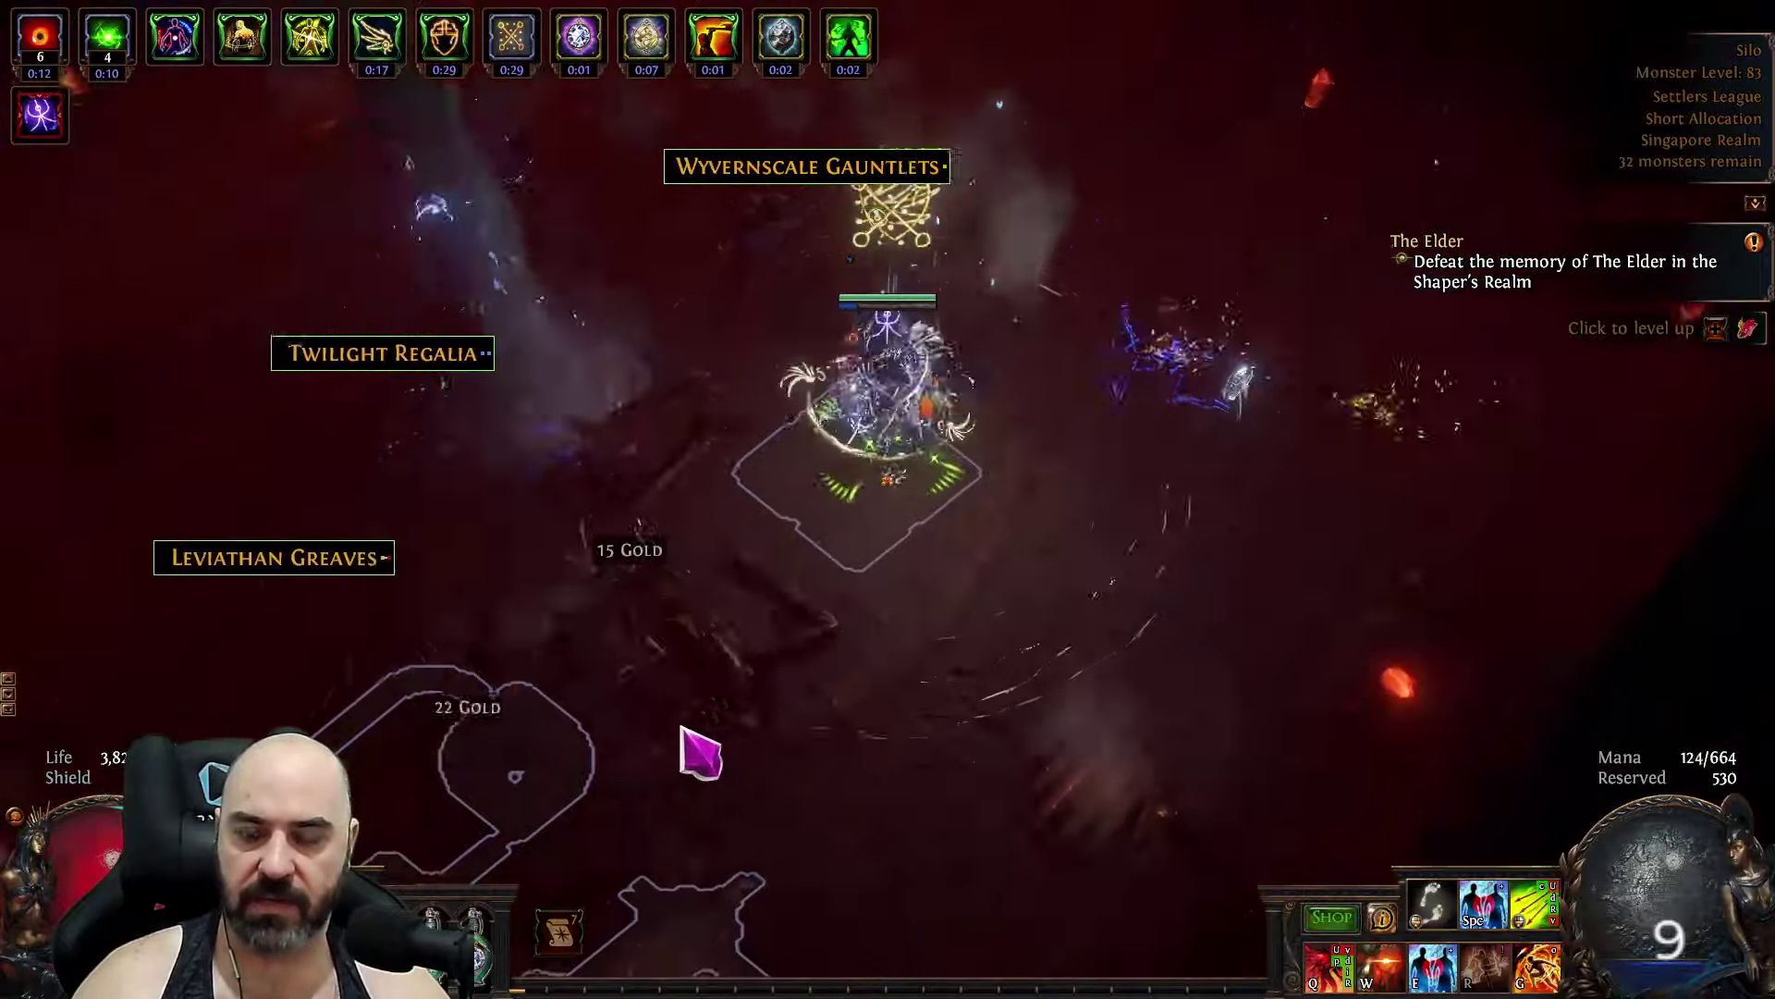
drag(703, 754, 838, 553)
mouse_move(679, 481)
mouse_down()
mouse_move(586, 483)
mouse_move(626, 499)
mouse_move(1011, 309)
mouse_move(1502, 286)
mouse_move(879, 824)
mouse_move(1074, 705)
mouse_move(734, 595)
mouse_move(337, 644)
mouse_move(348, 658)
mouse_move(541, 596)
mouse_move(496, 571)
mouse_move(764, 342)
mouse_move(813, 175)
mouse_move(844, 286)
mouse_move(1125, 453)
mouse_move(635, 219)
mouse_move(480, 546)
mouse_move(448, 385)
mouse_move(1396, 385)
mouse_move(787, 145)
mouse_move(1395, 365)
mouse_move(1173, 690)
mouse_move(907, 579)
mouse_move(906, 442)
mouse_up()
click(915, 453)
click(923, 374)
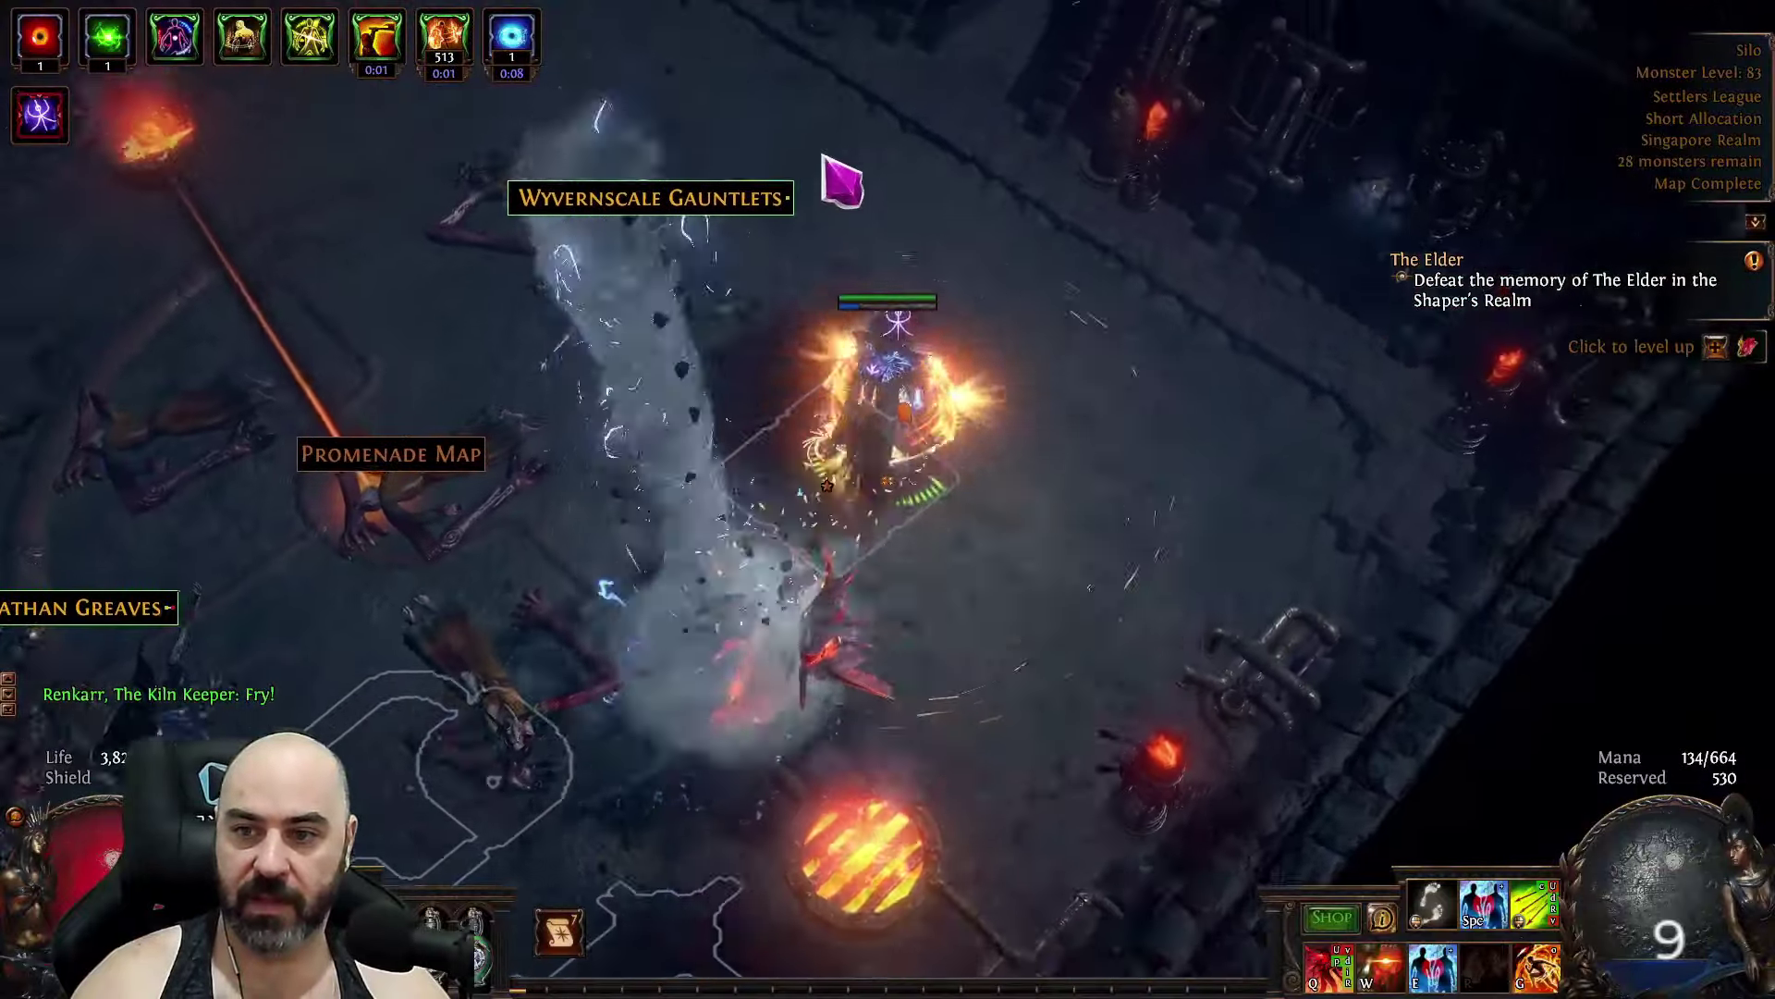
click(463, 534)
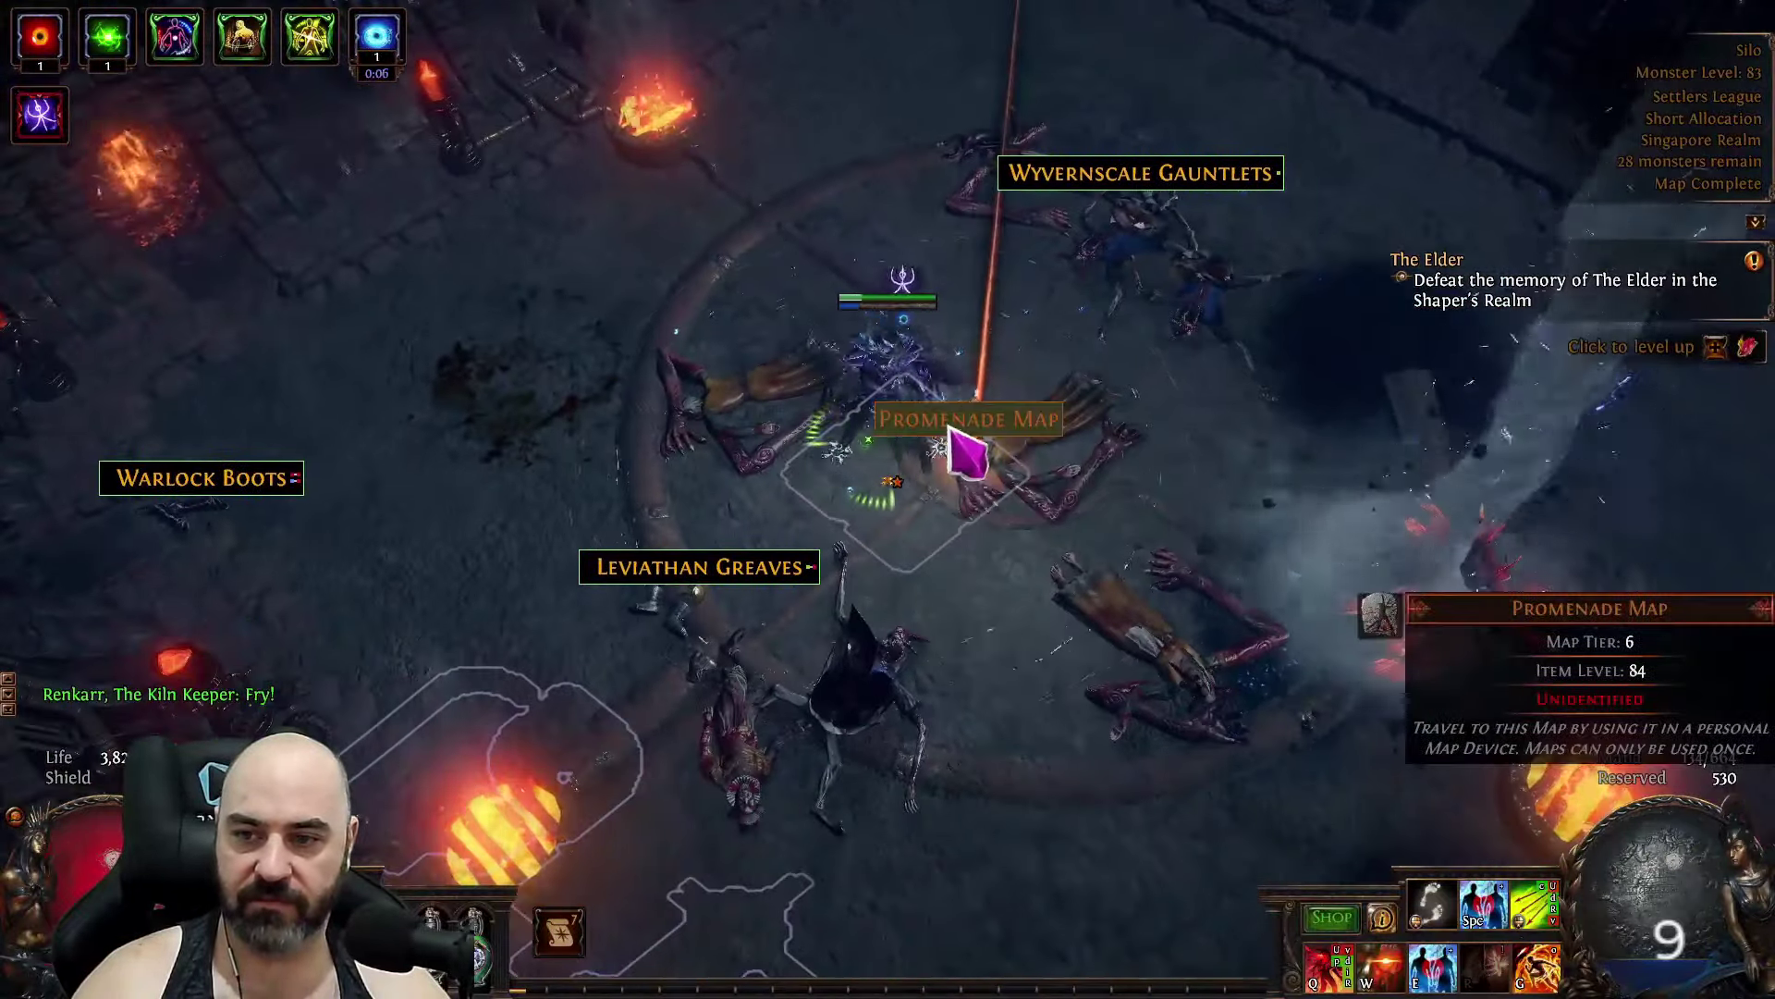
click(957, 428)
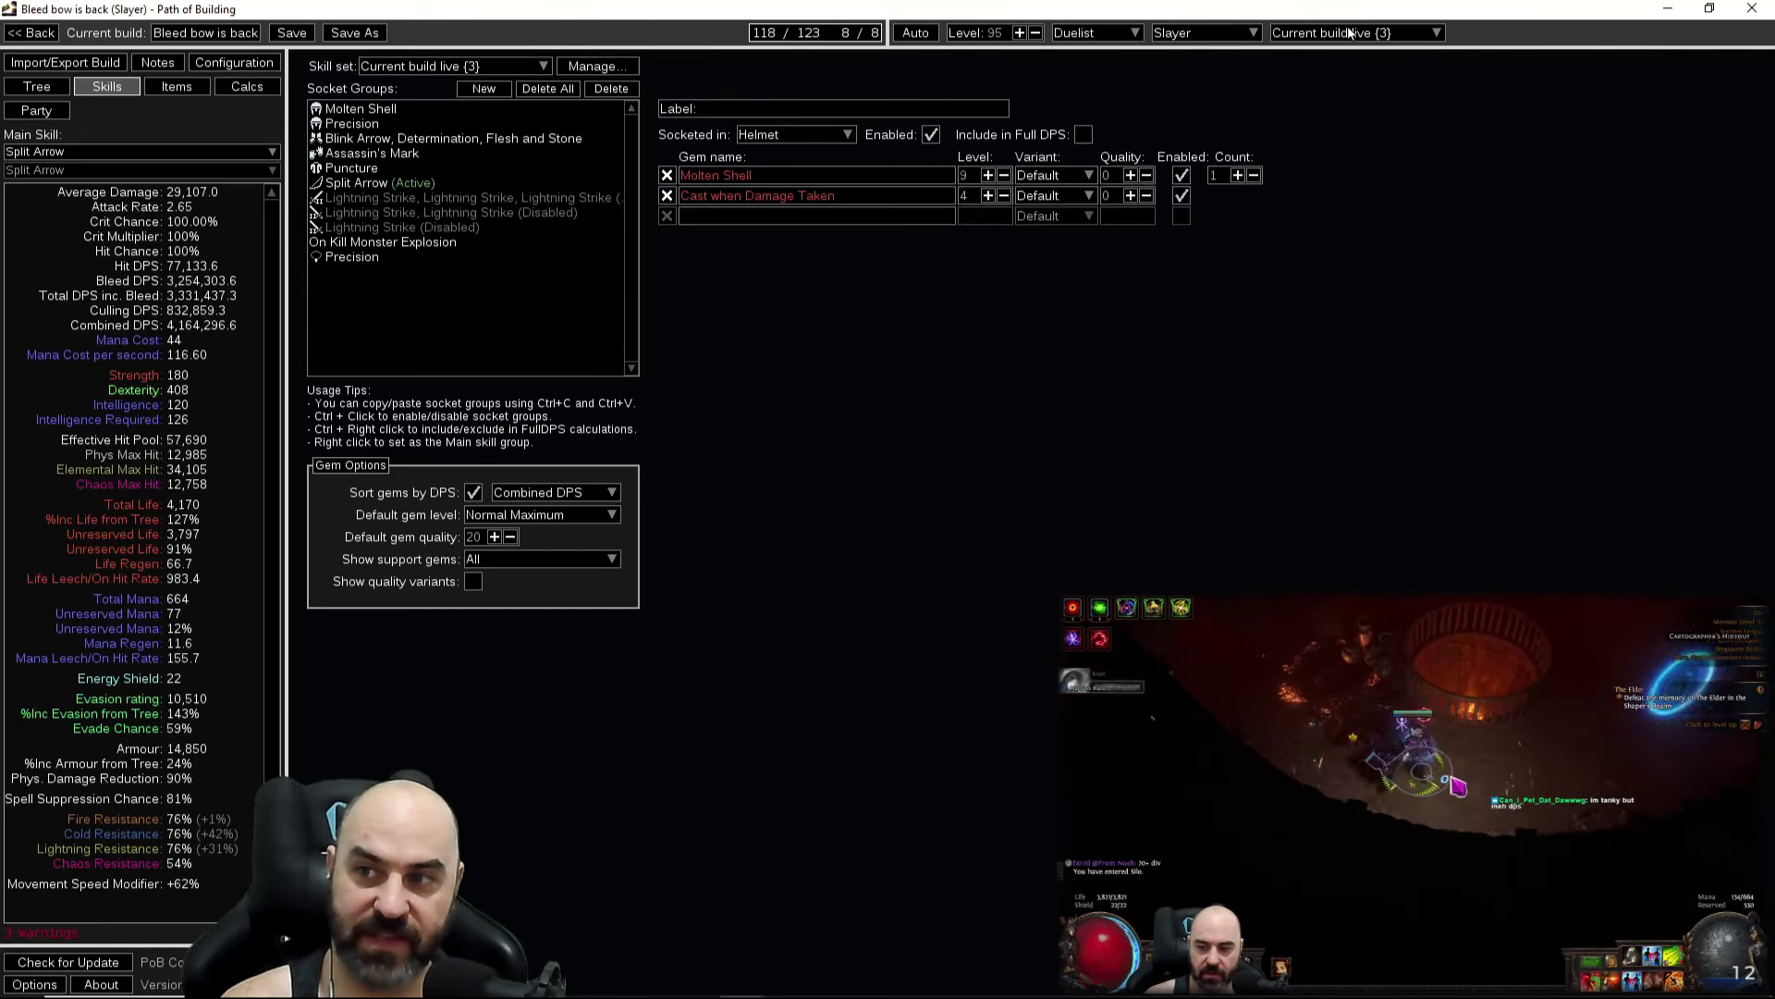
Switch back to the Entry Level loadout and review its equipped items.
click(1354, 67)
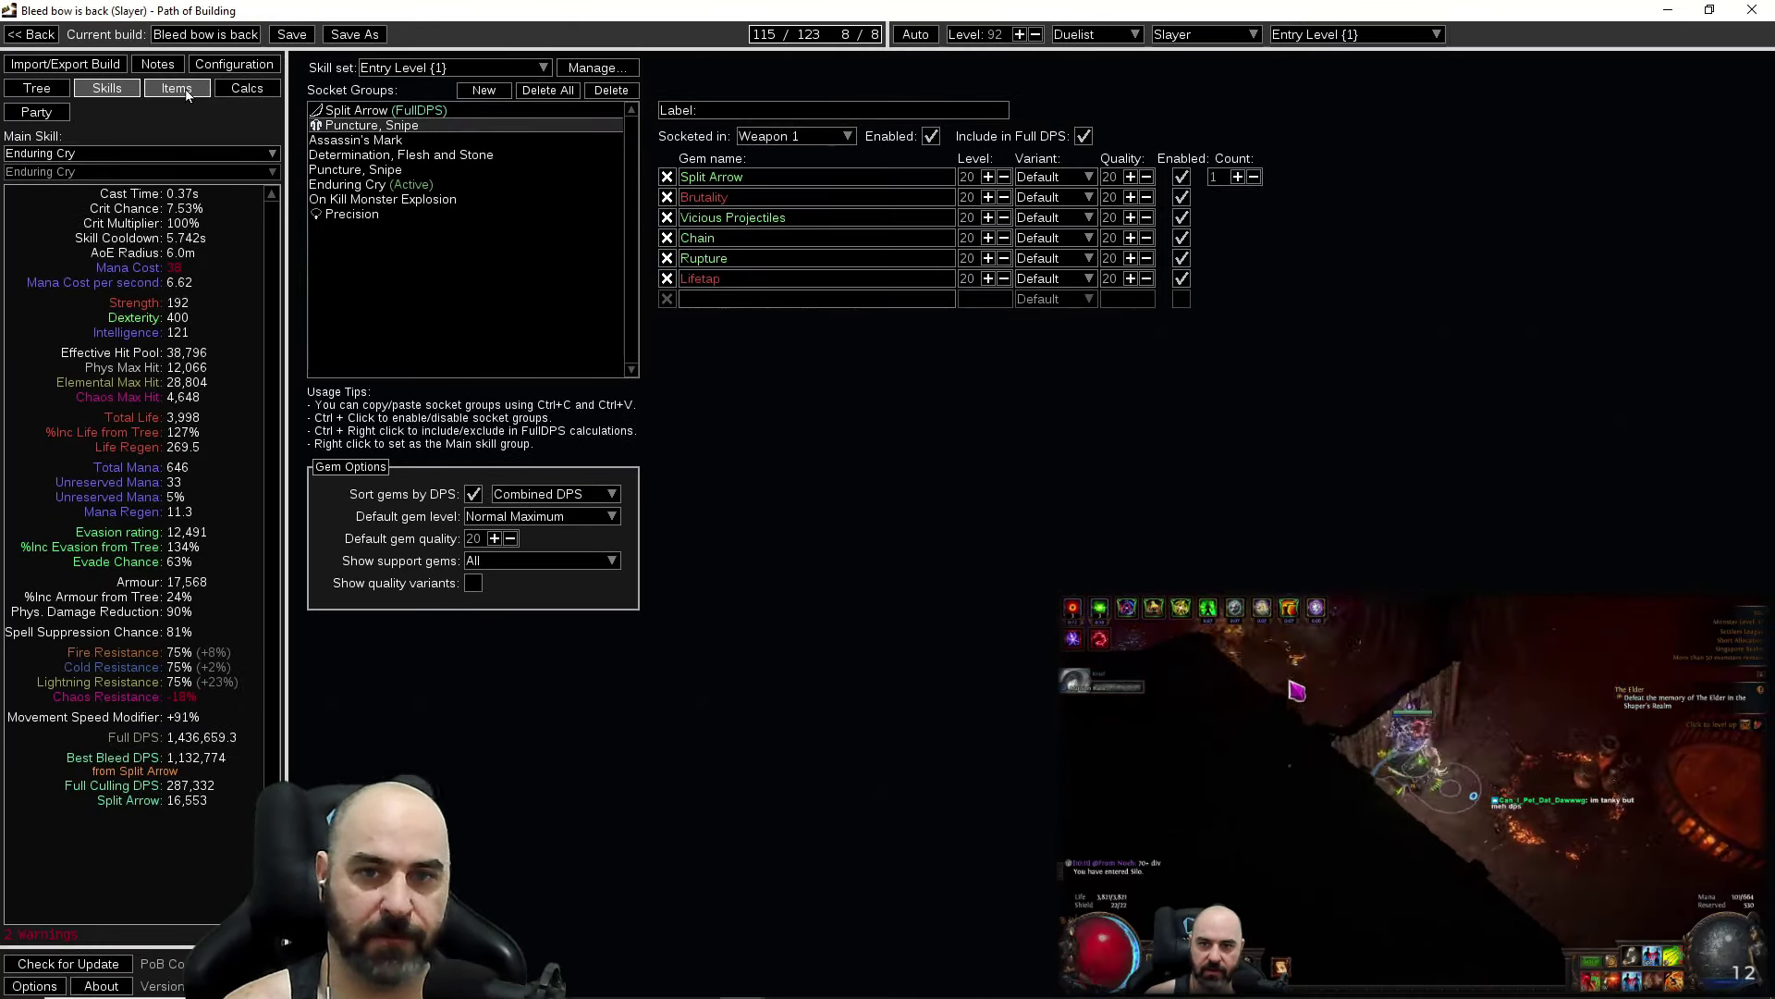
click(185, 93)
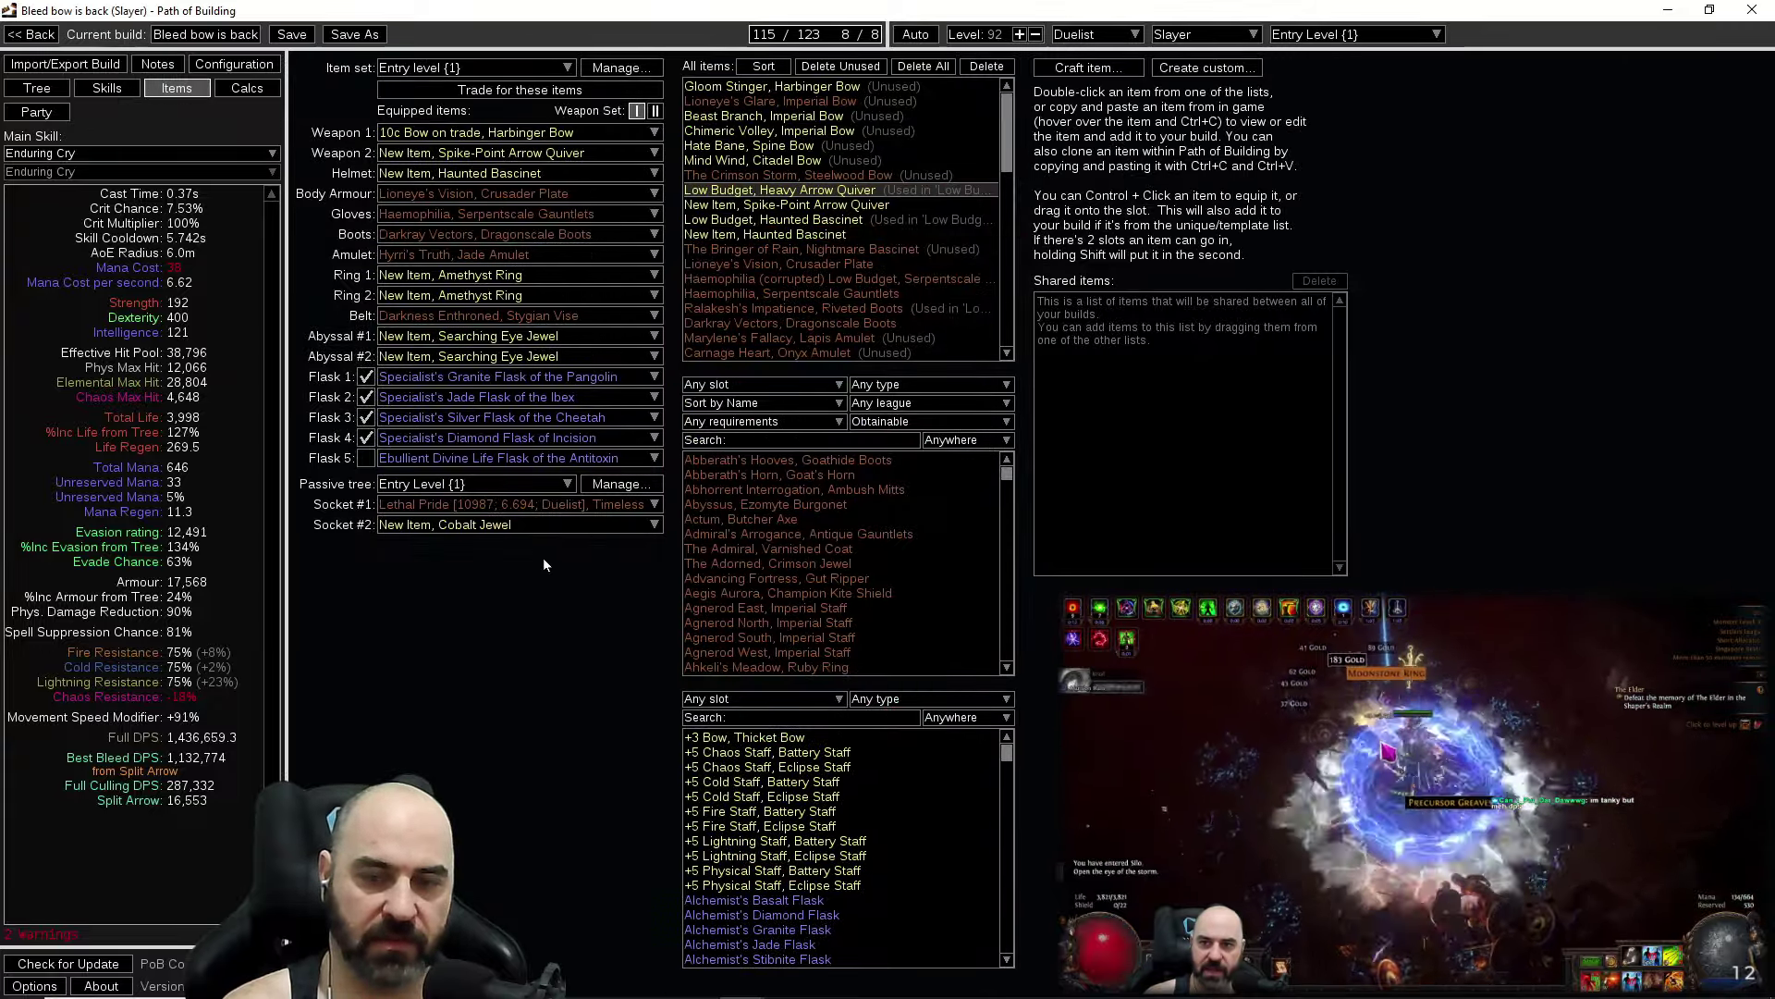
mouse_move(529, 242)
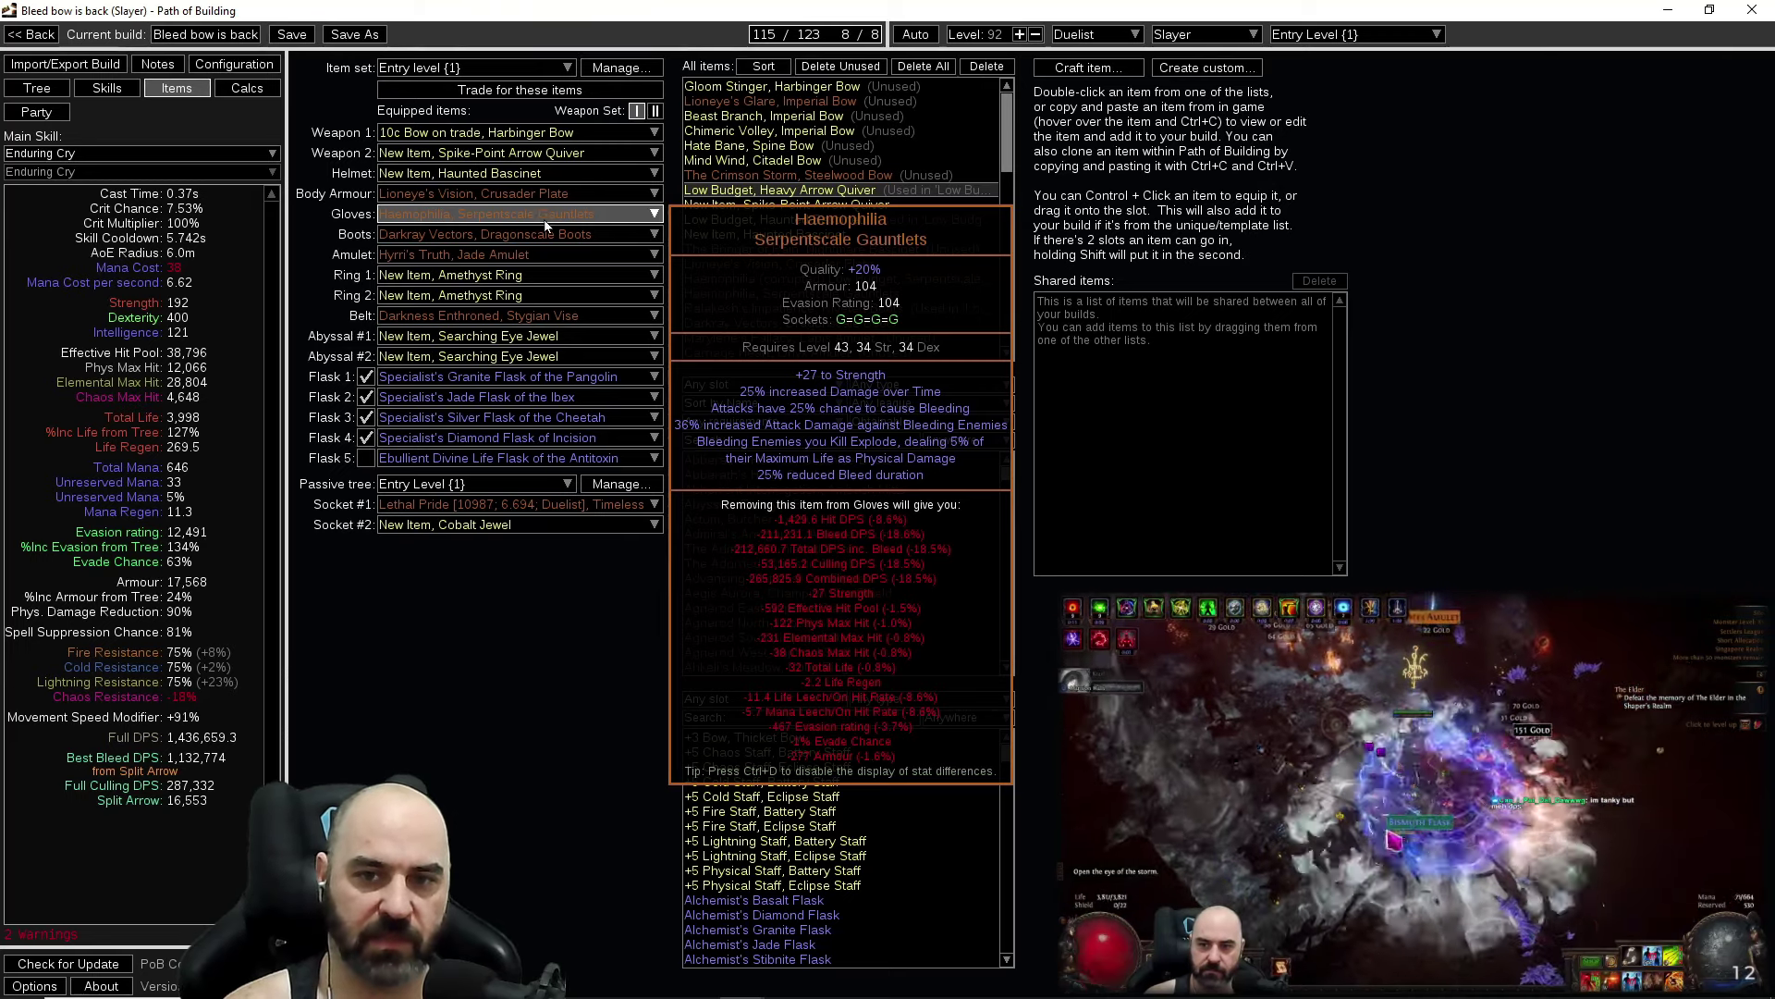
mouse_move(533, 321)
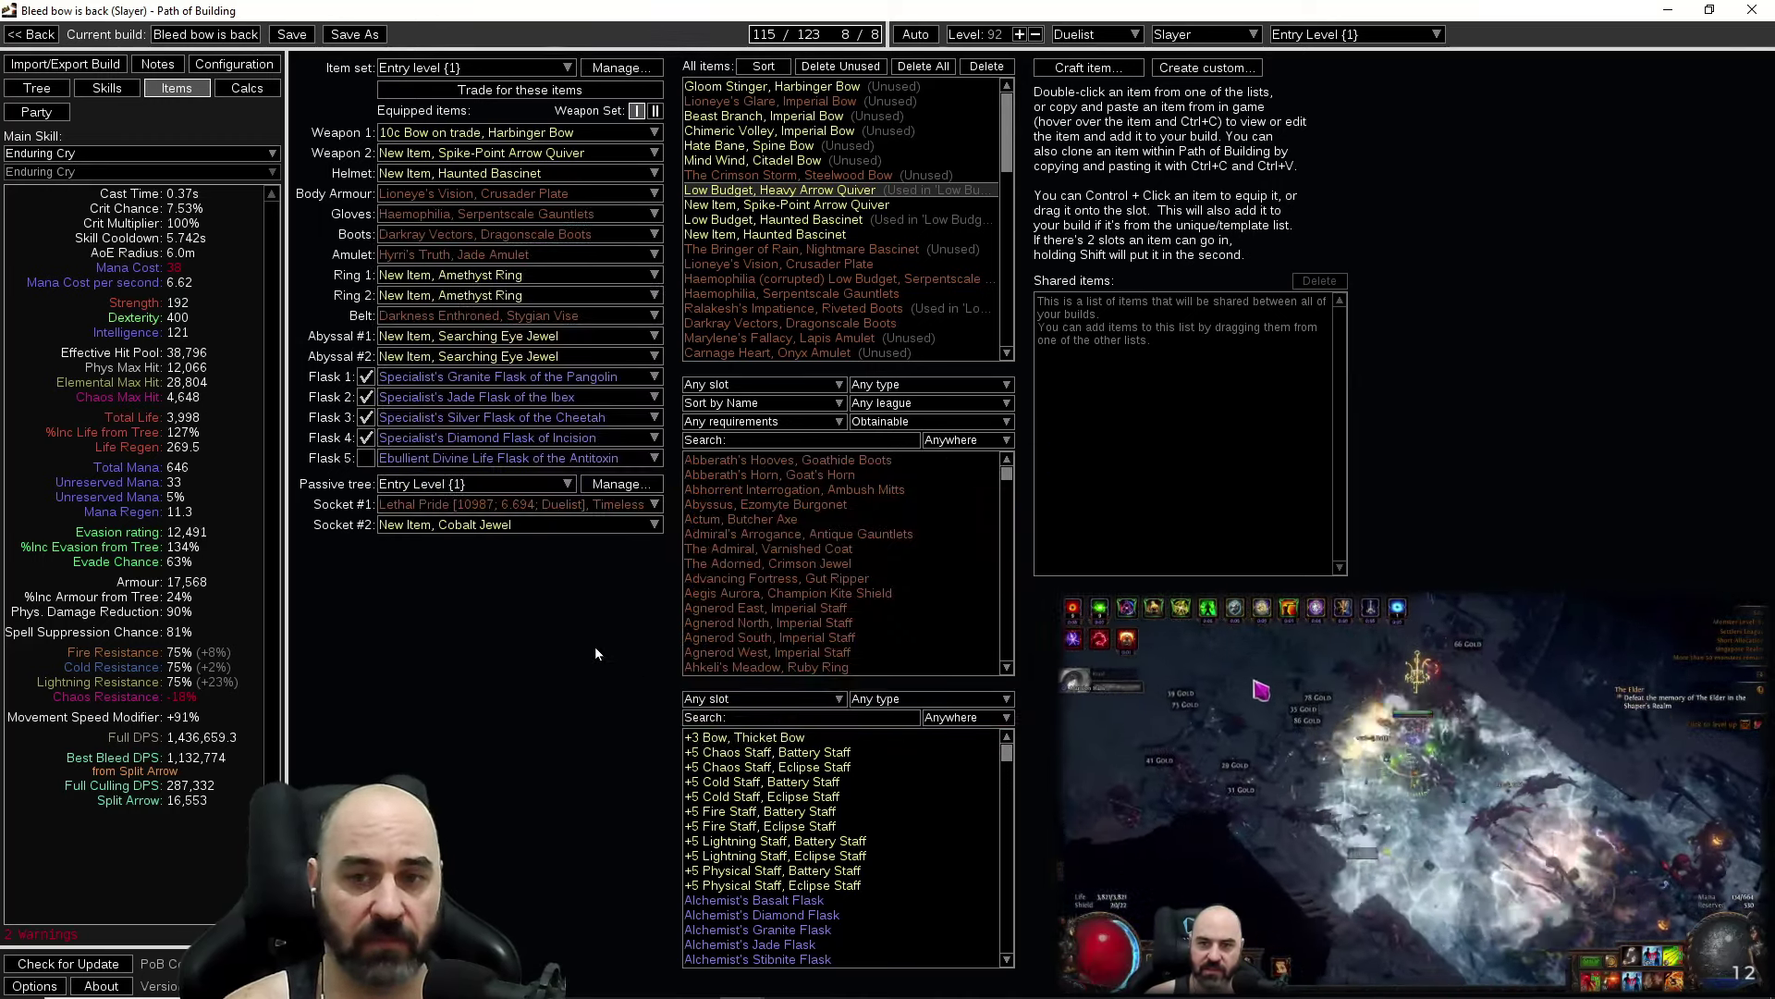
Make Puncture, Snipe the main skill, showing 8,365,205.1 combined DPS.
click(129, 154)
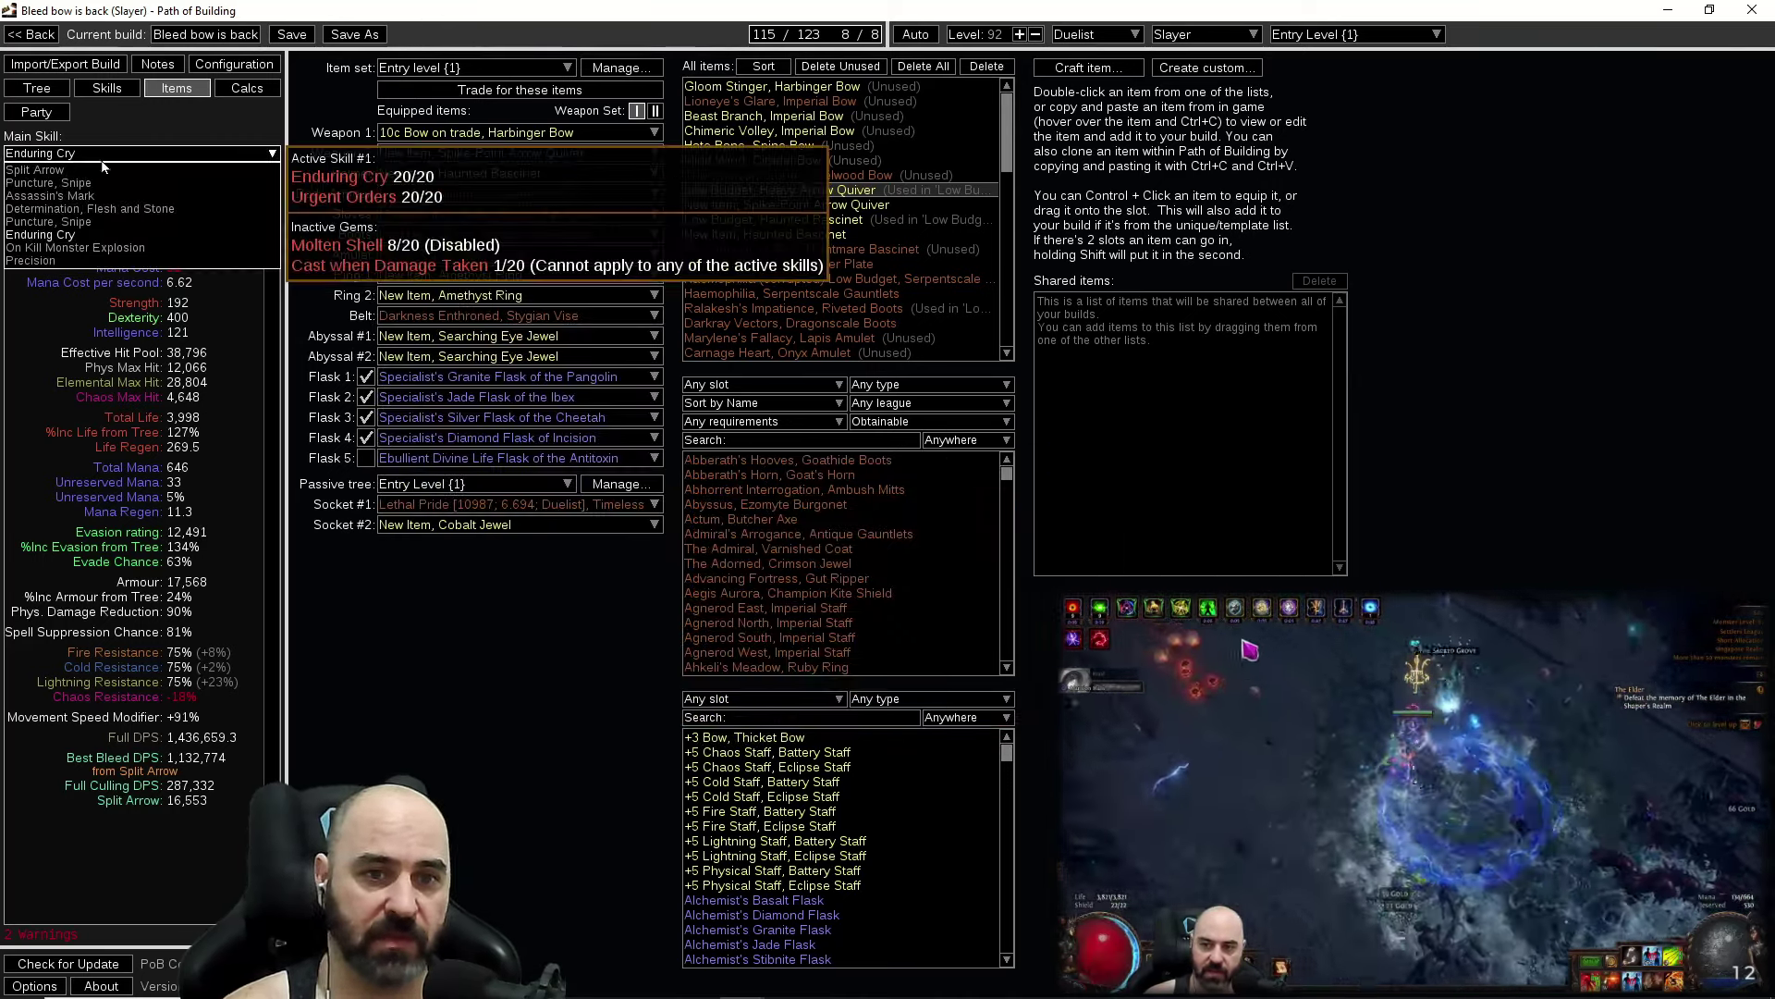
click(98, 169)
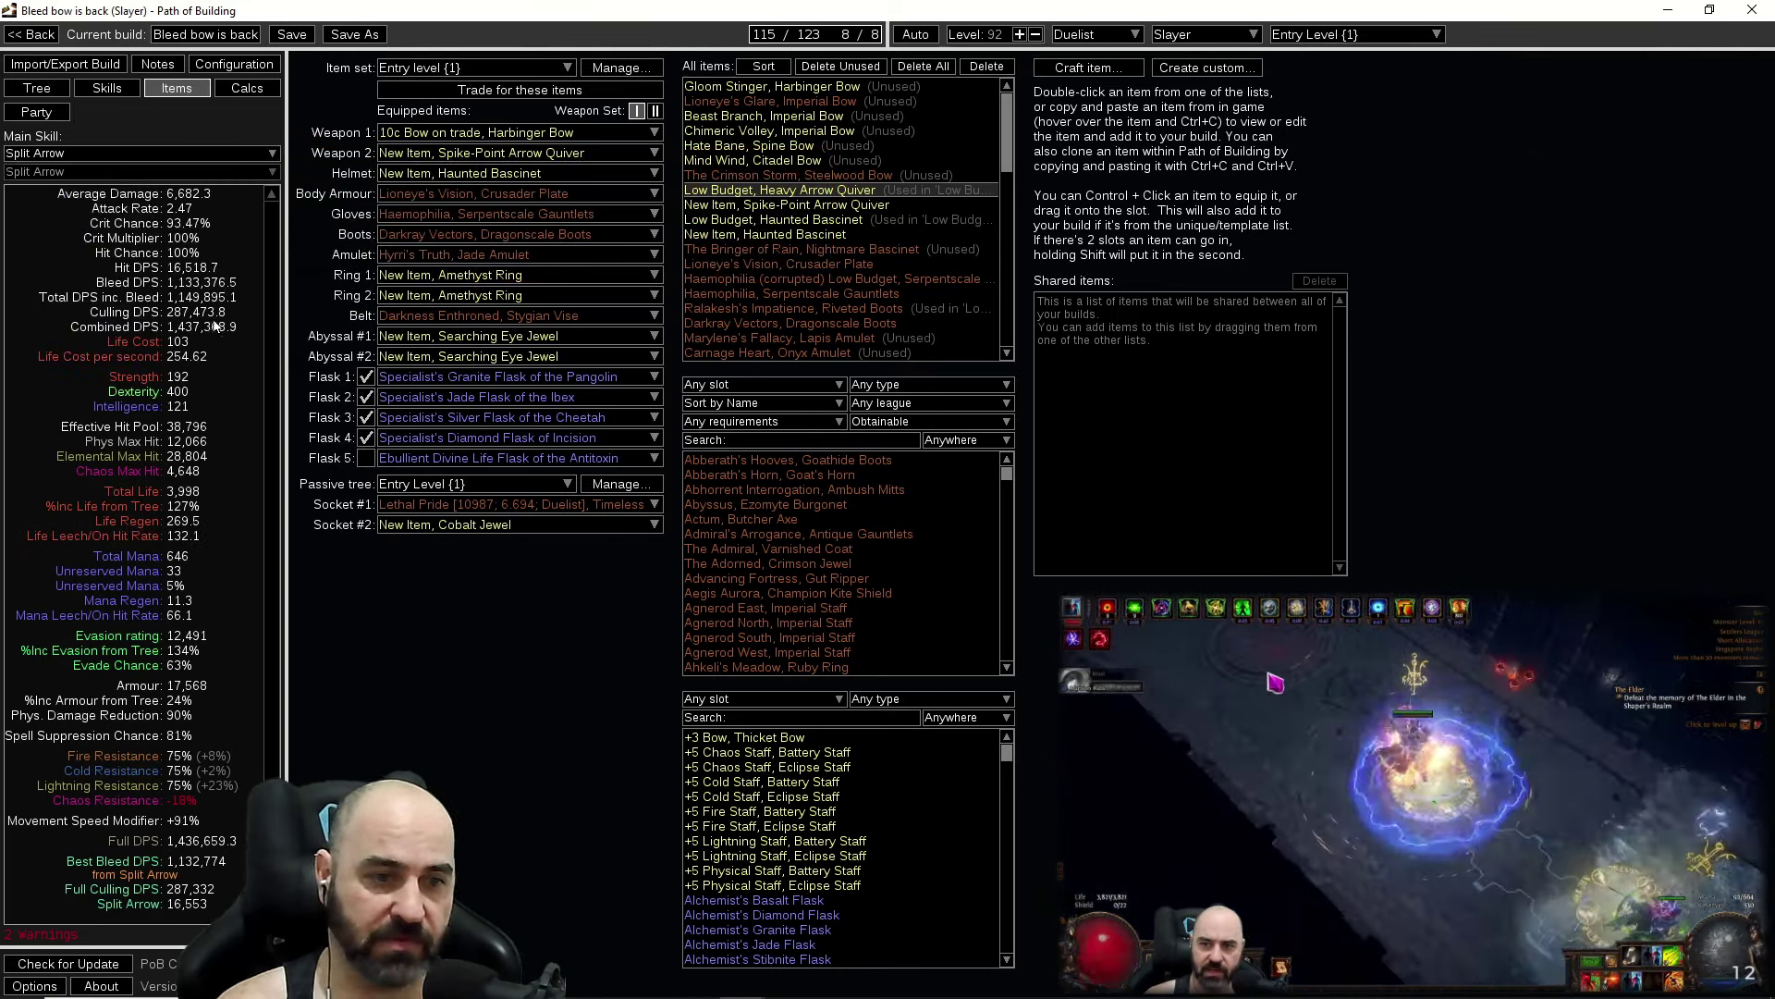
click(130, 153)
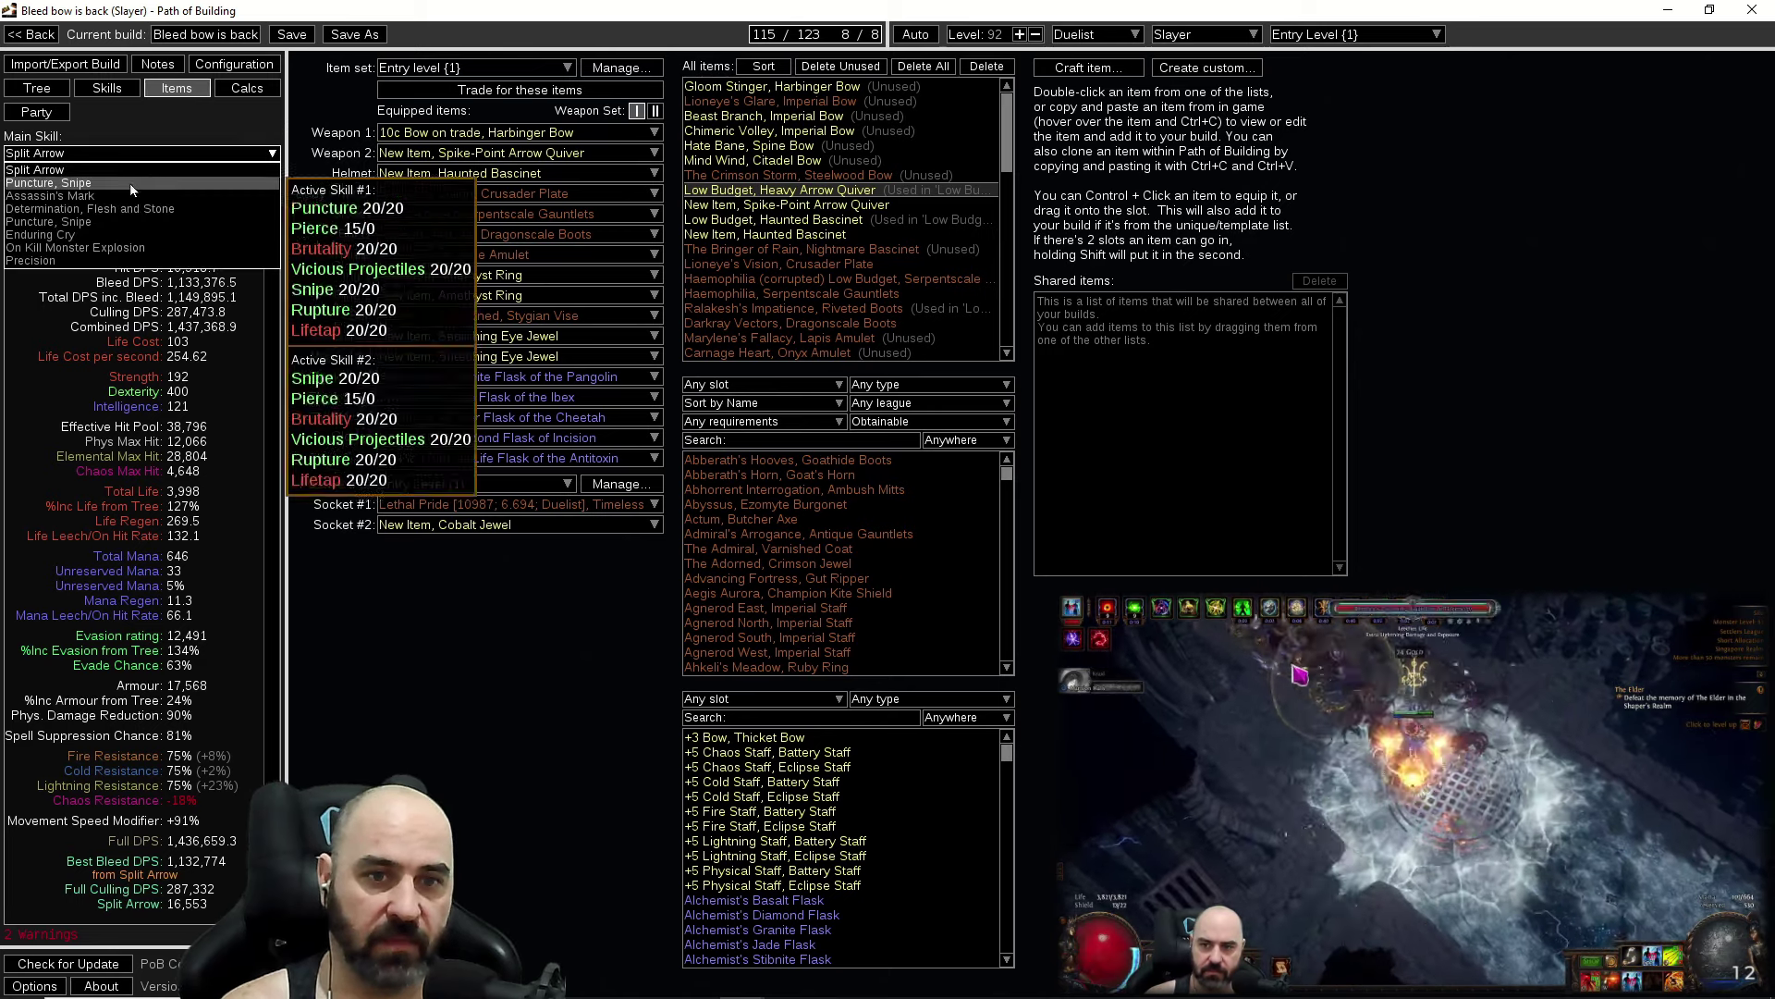
click(120, 221)
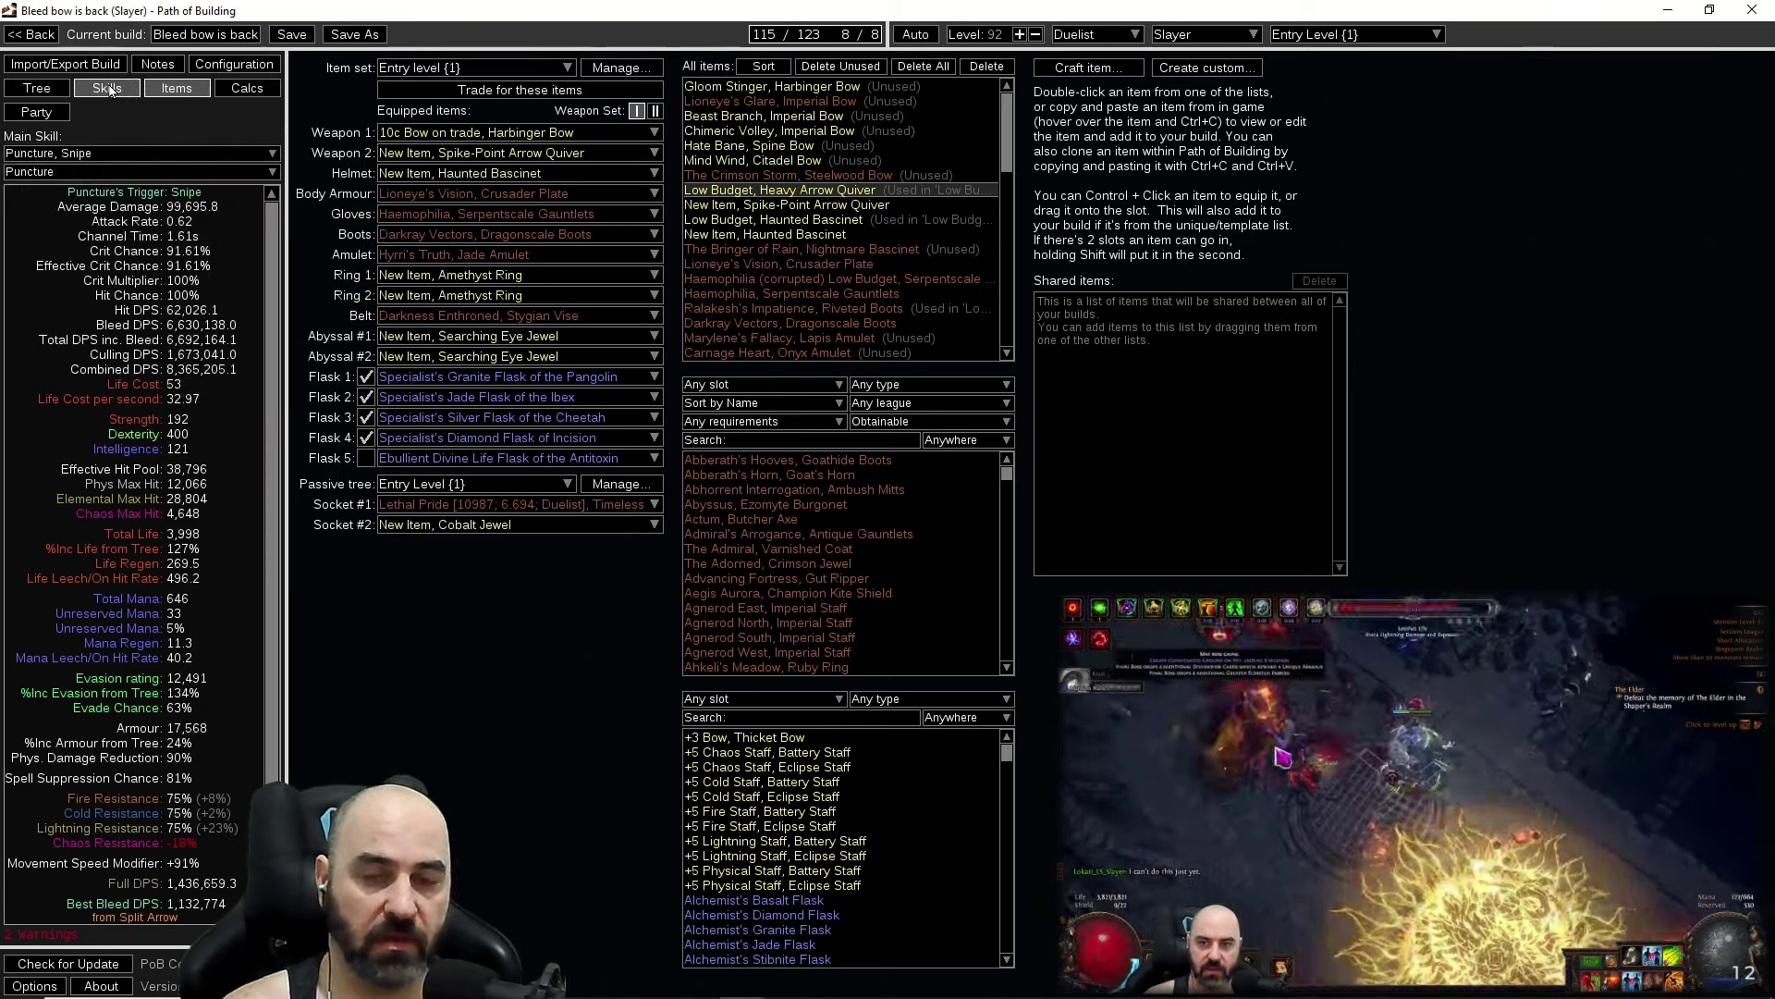
click(107, 88)
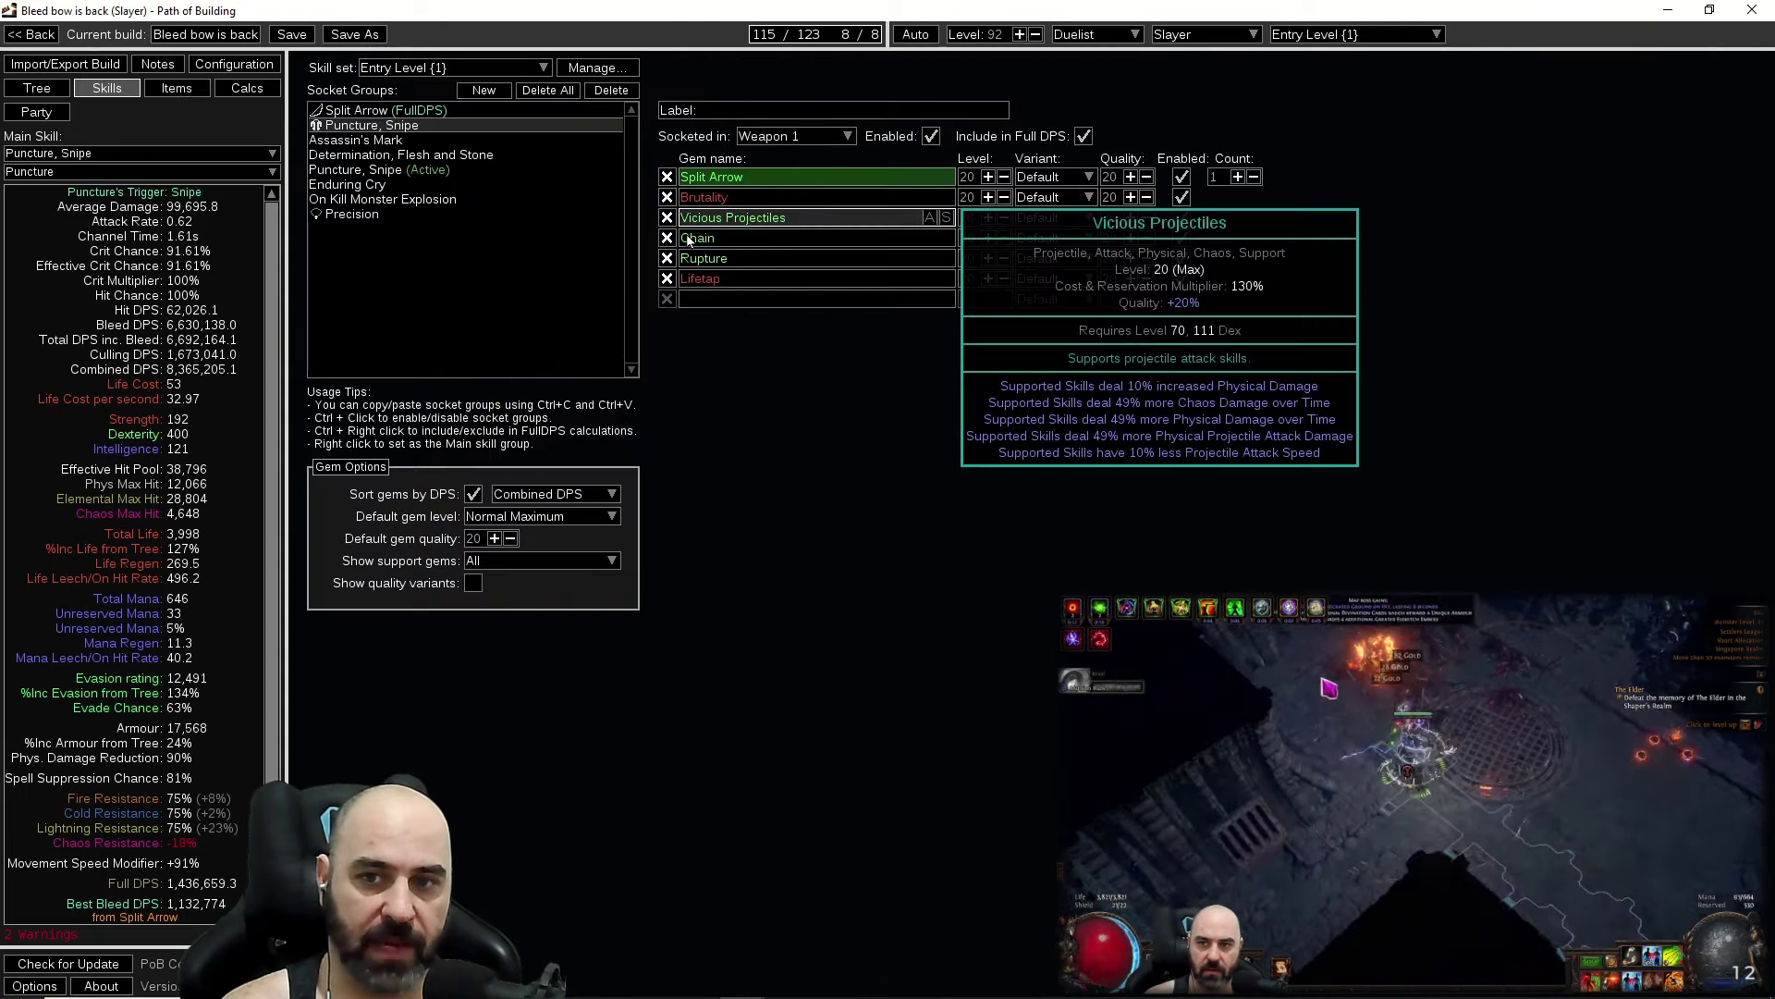
click(441, 154)
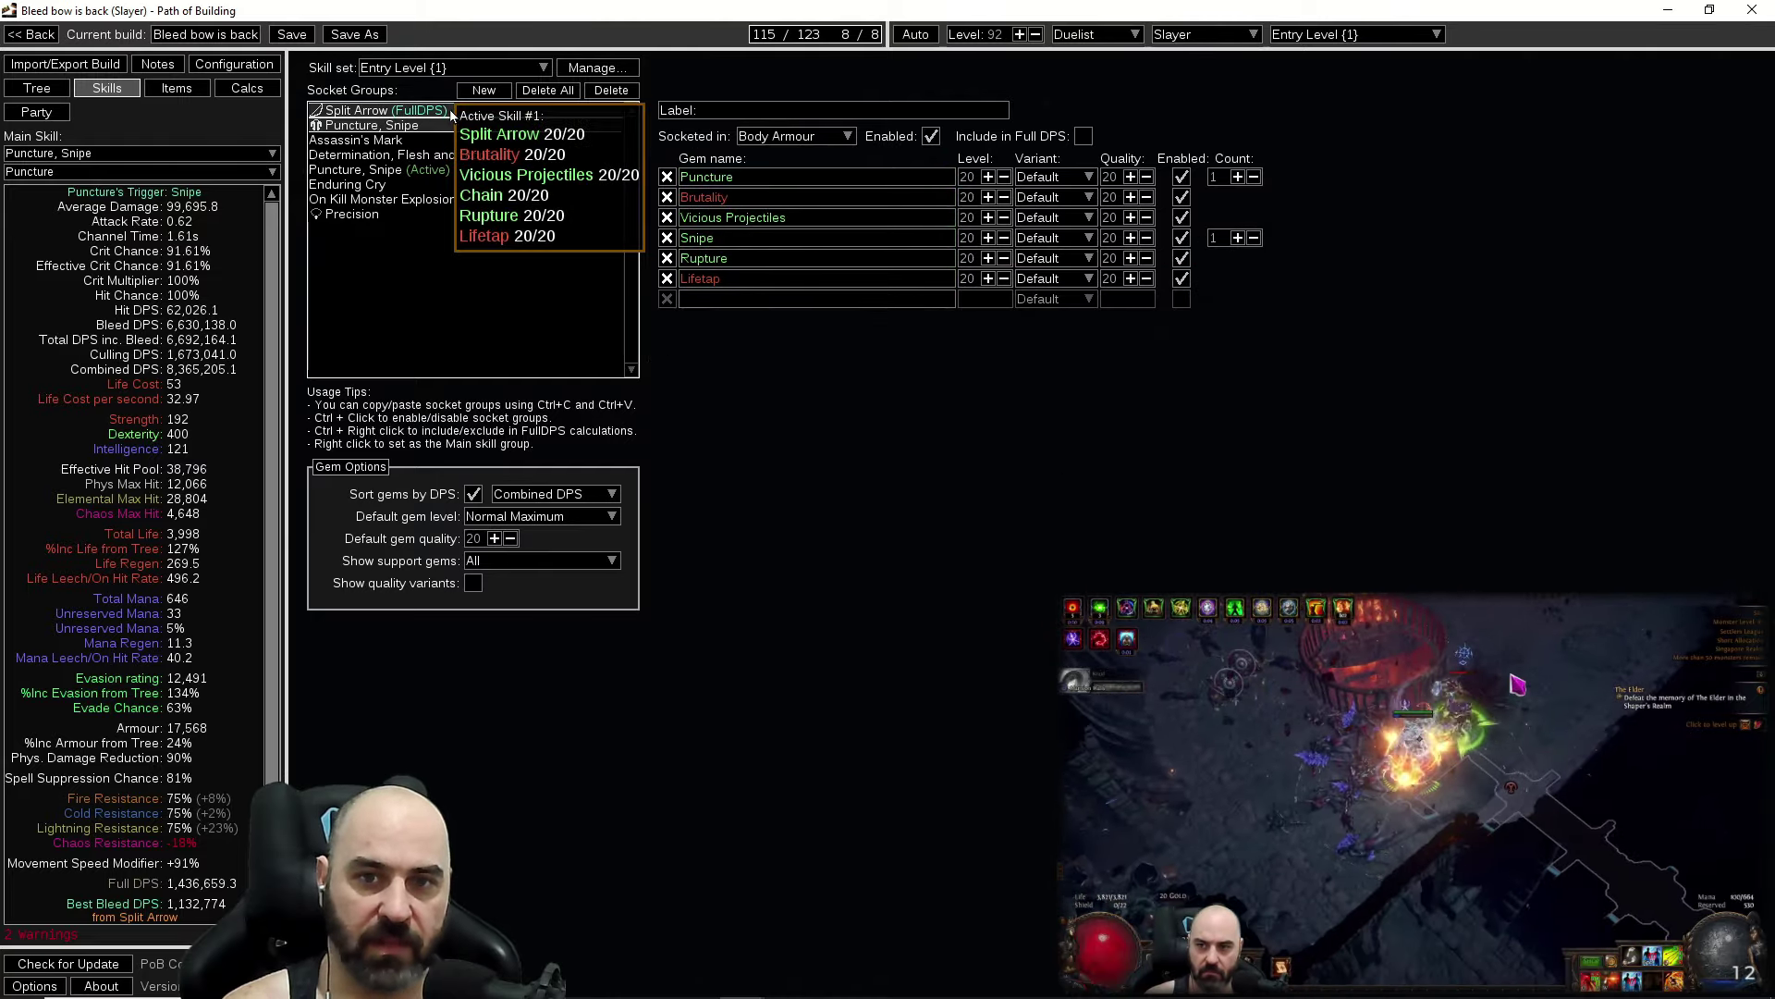
click(389, 110)
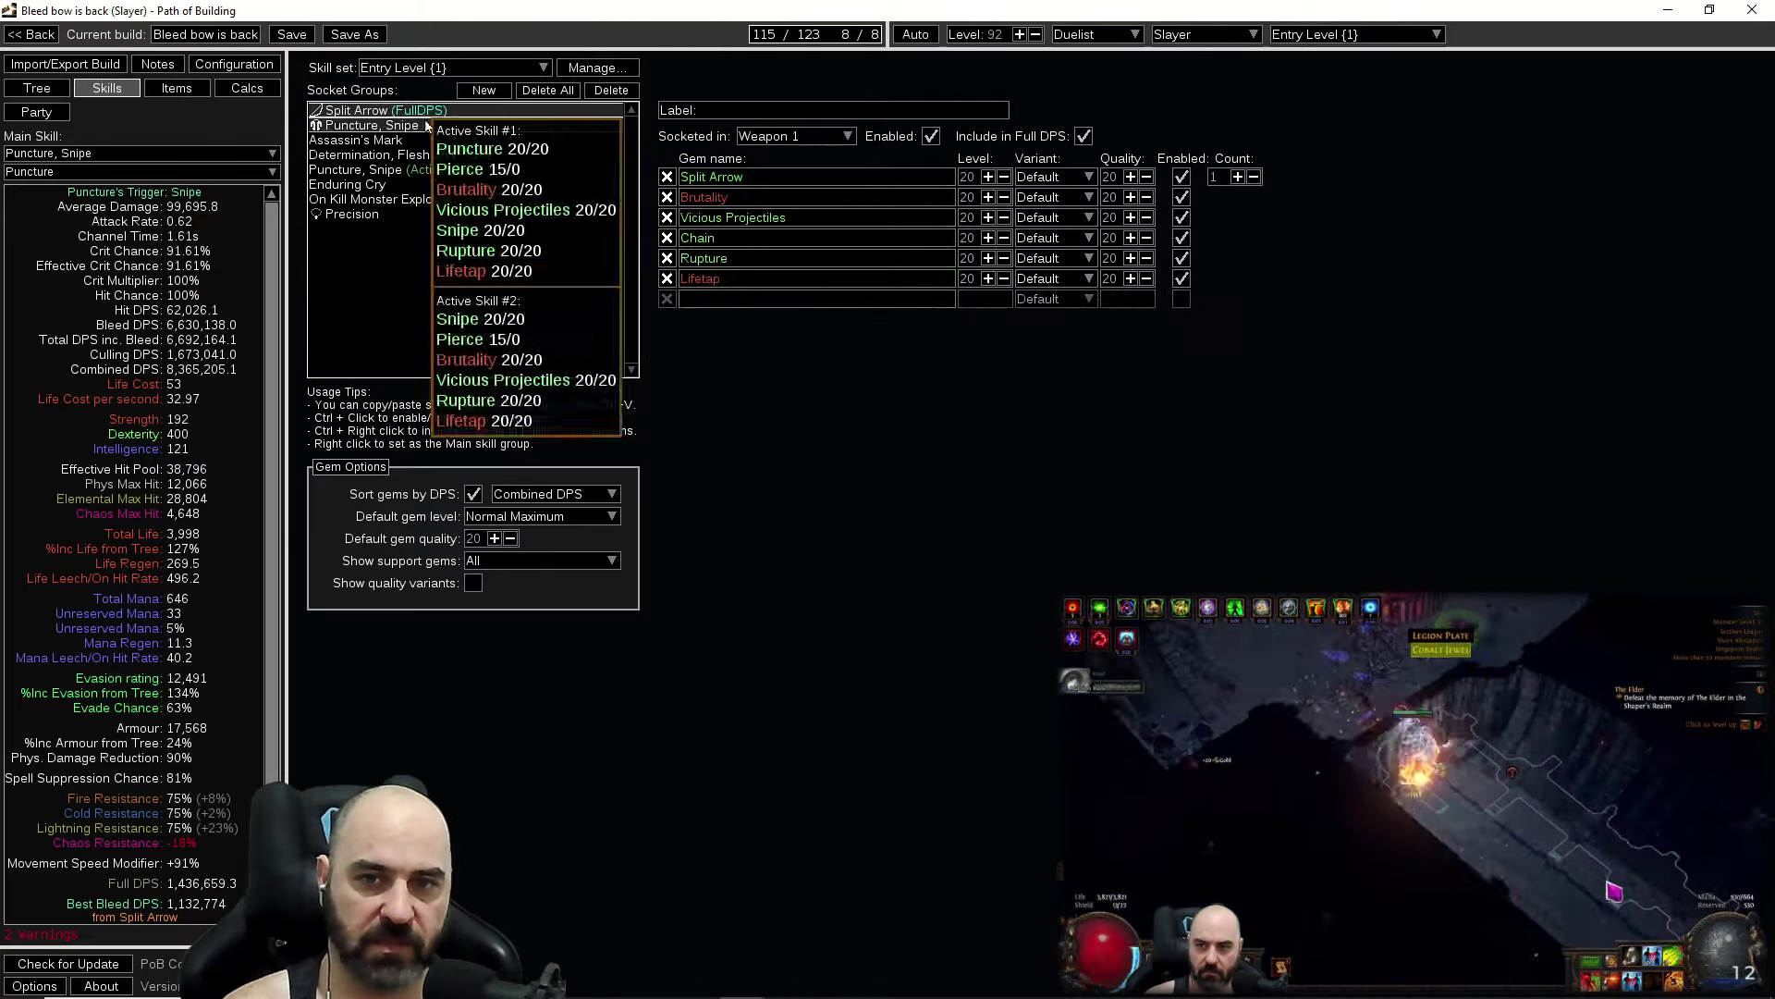
click(370, 124)
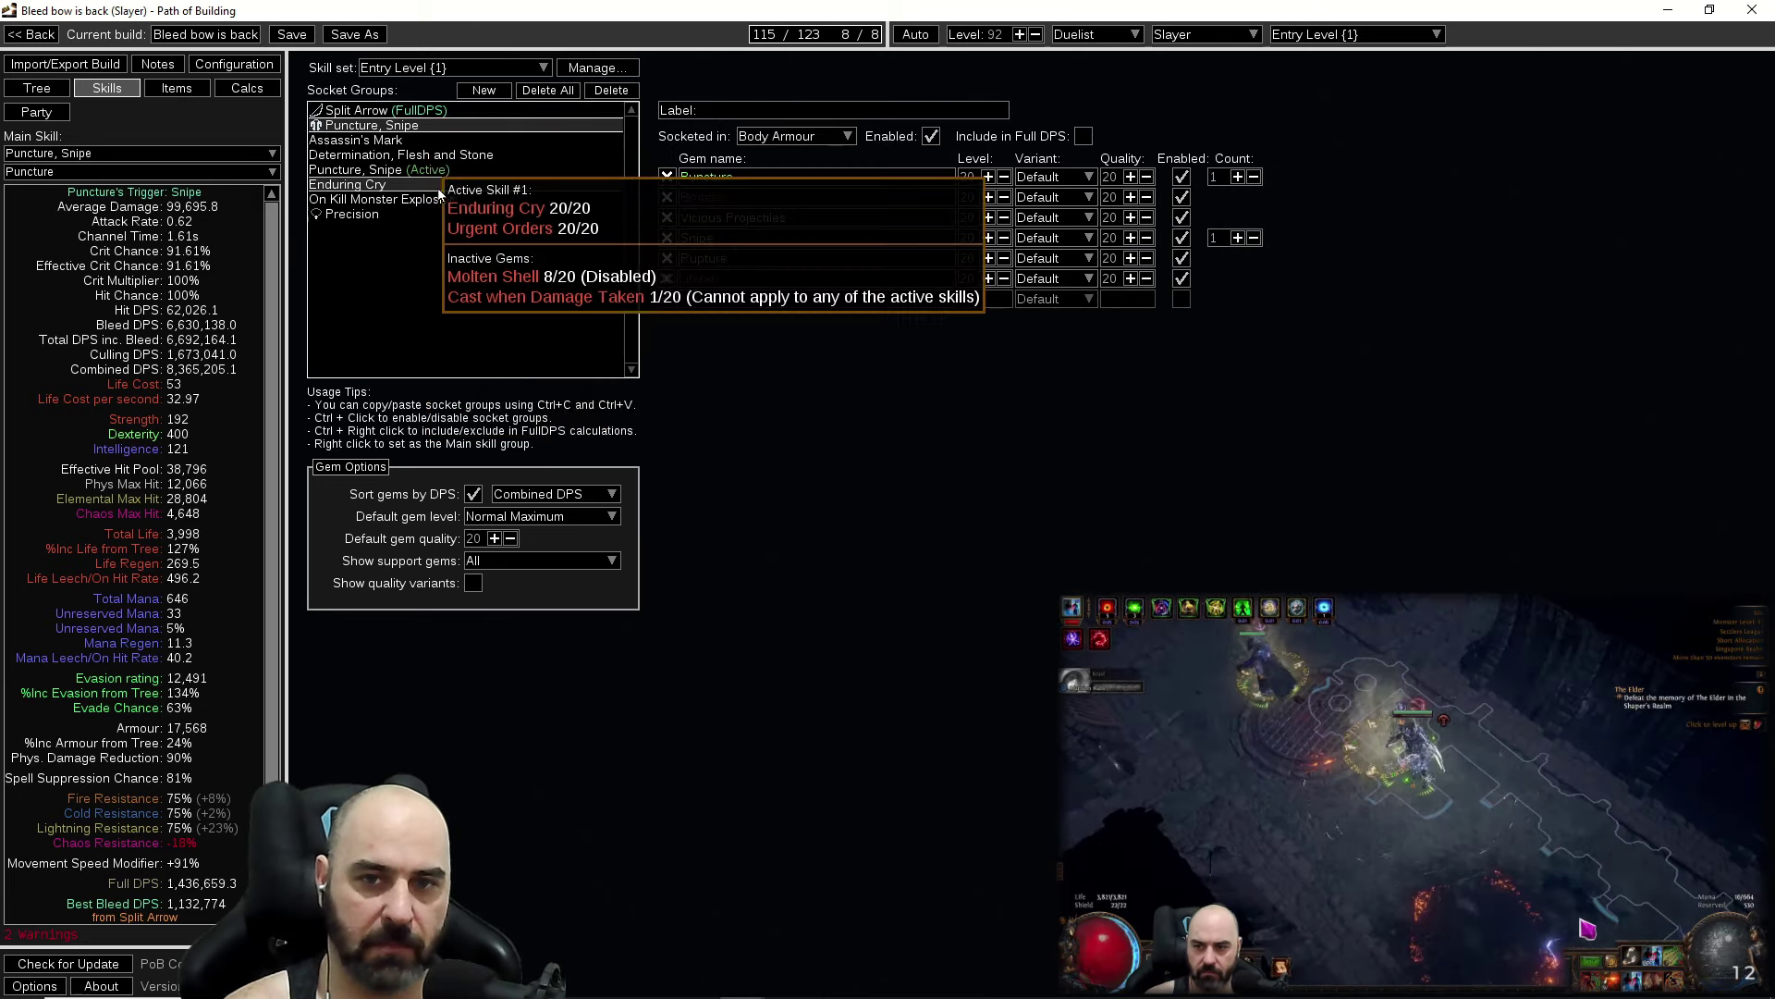
mouse_move(455, 176)
click(430, 140)
click(430, 155)
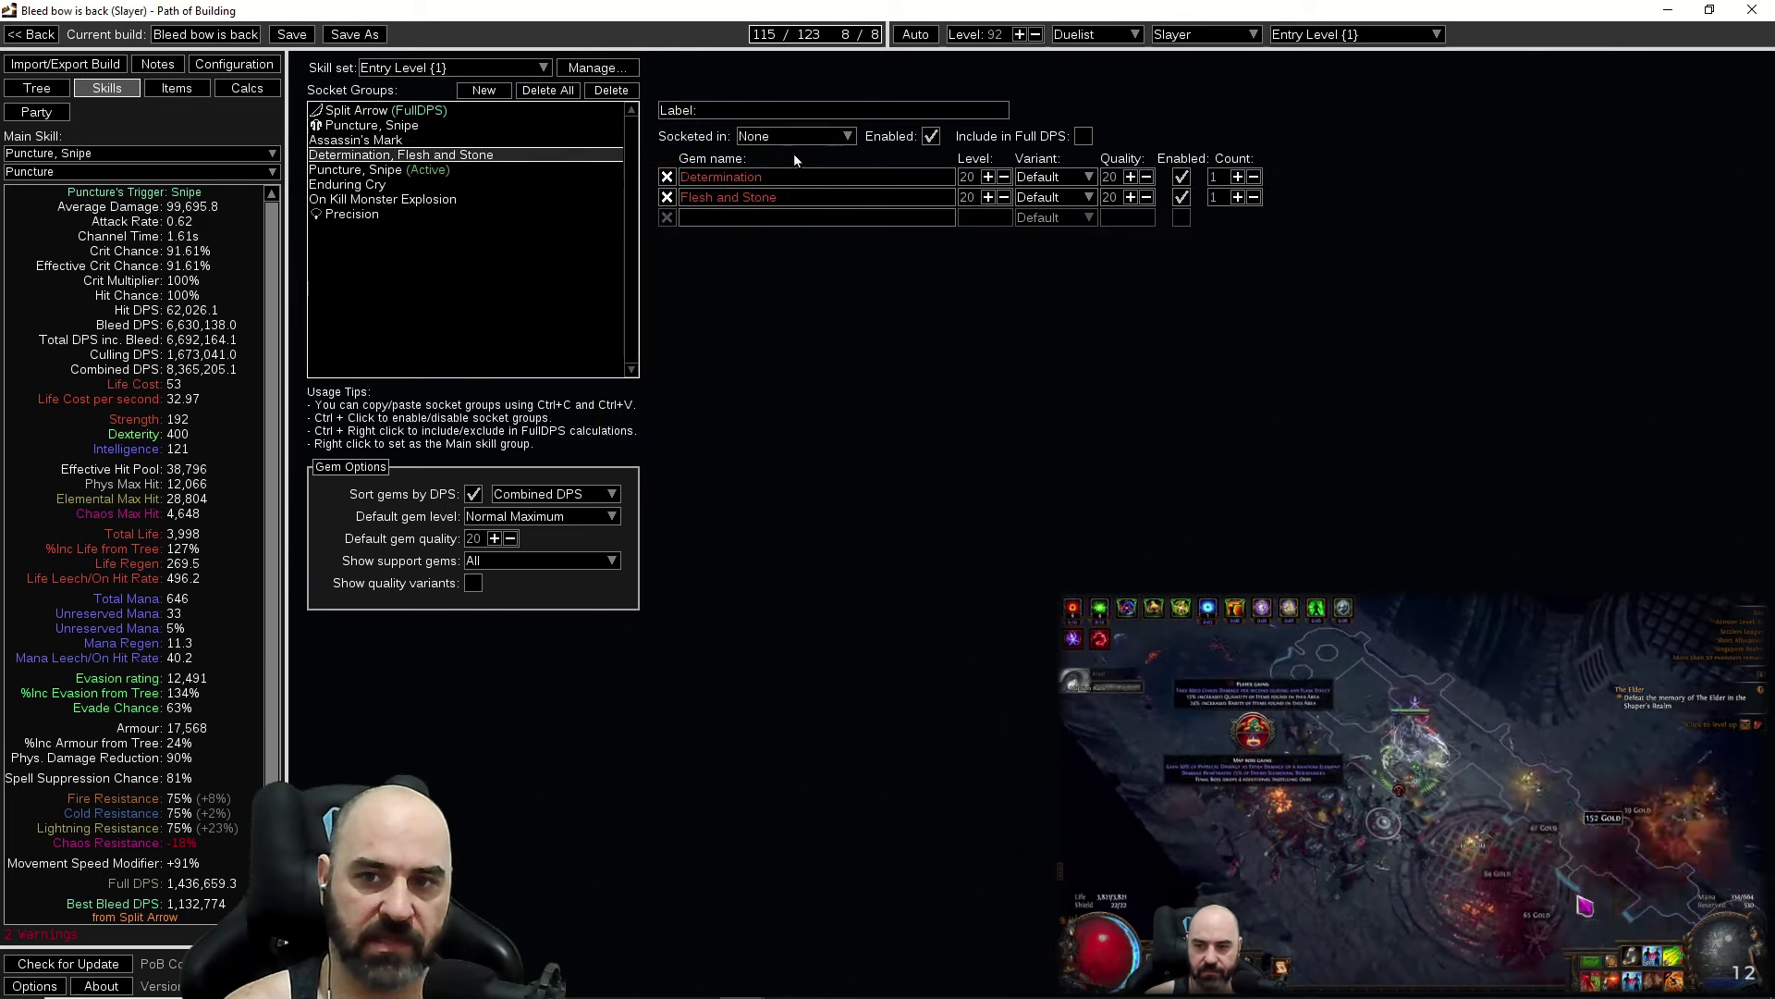
click(361, 184)
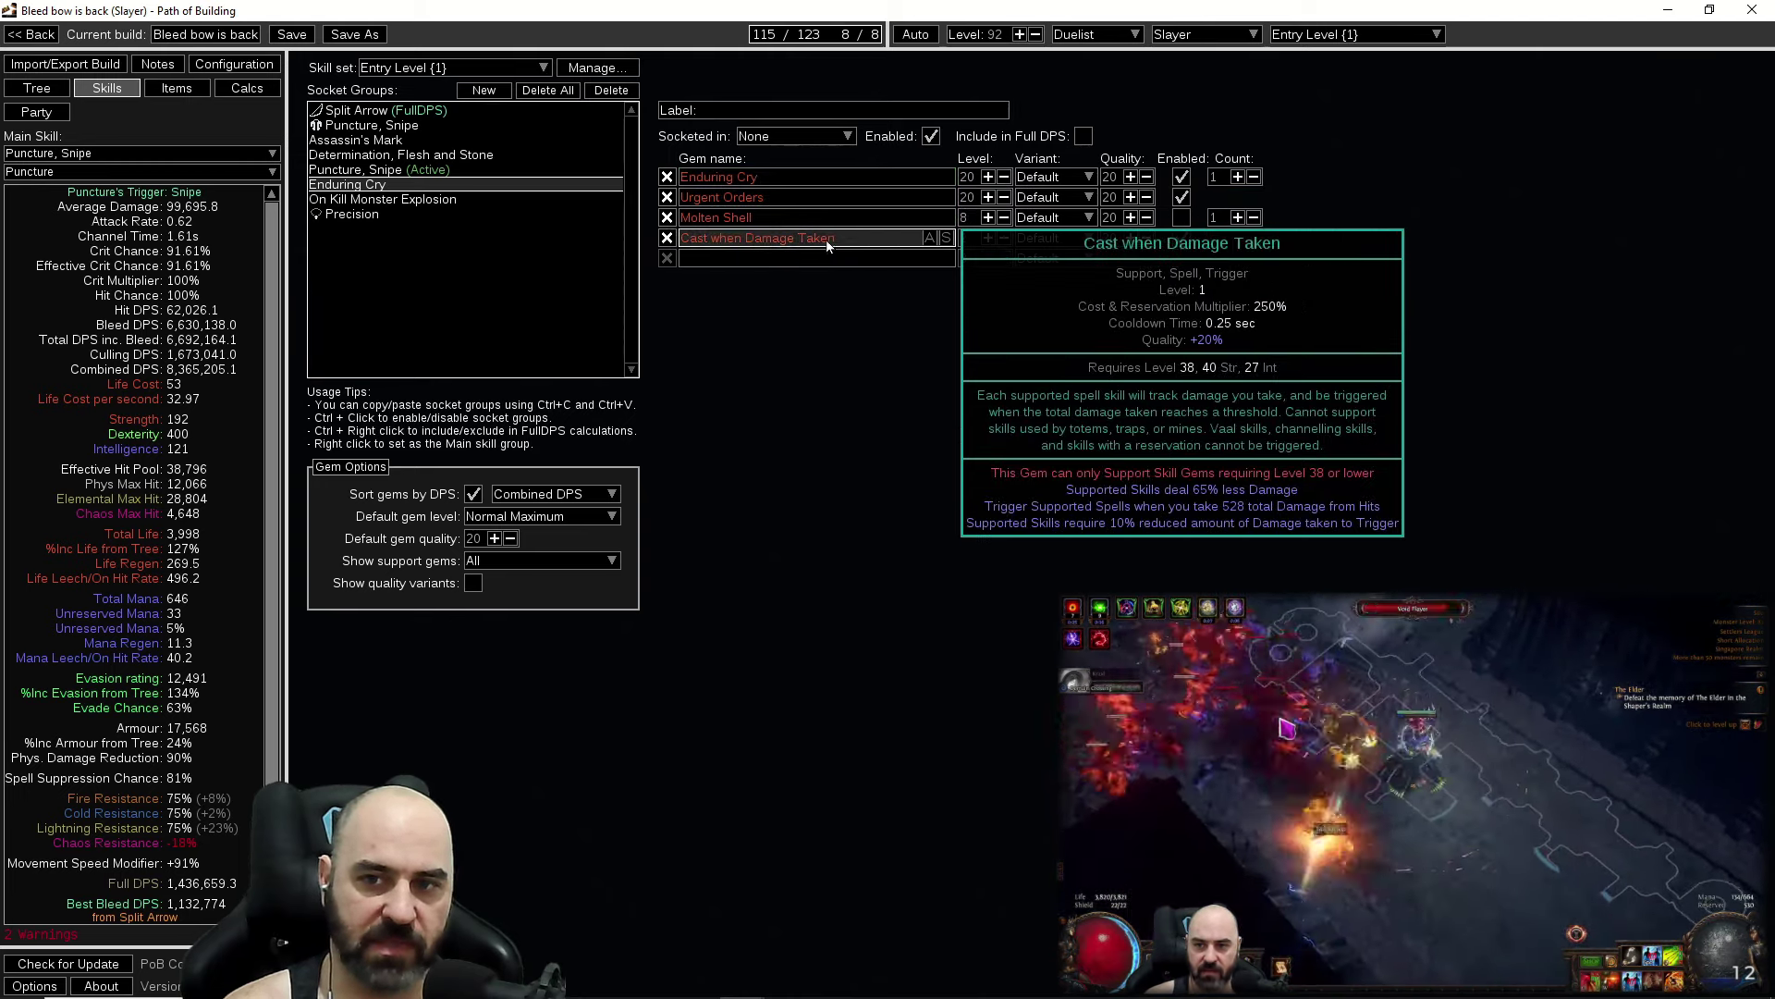
click(403, 215)
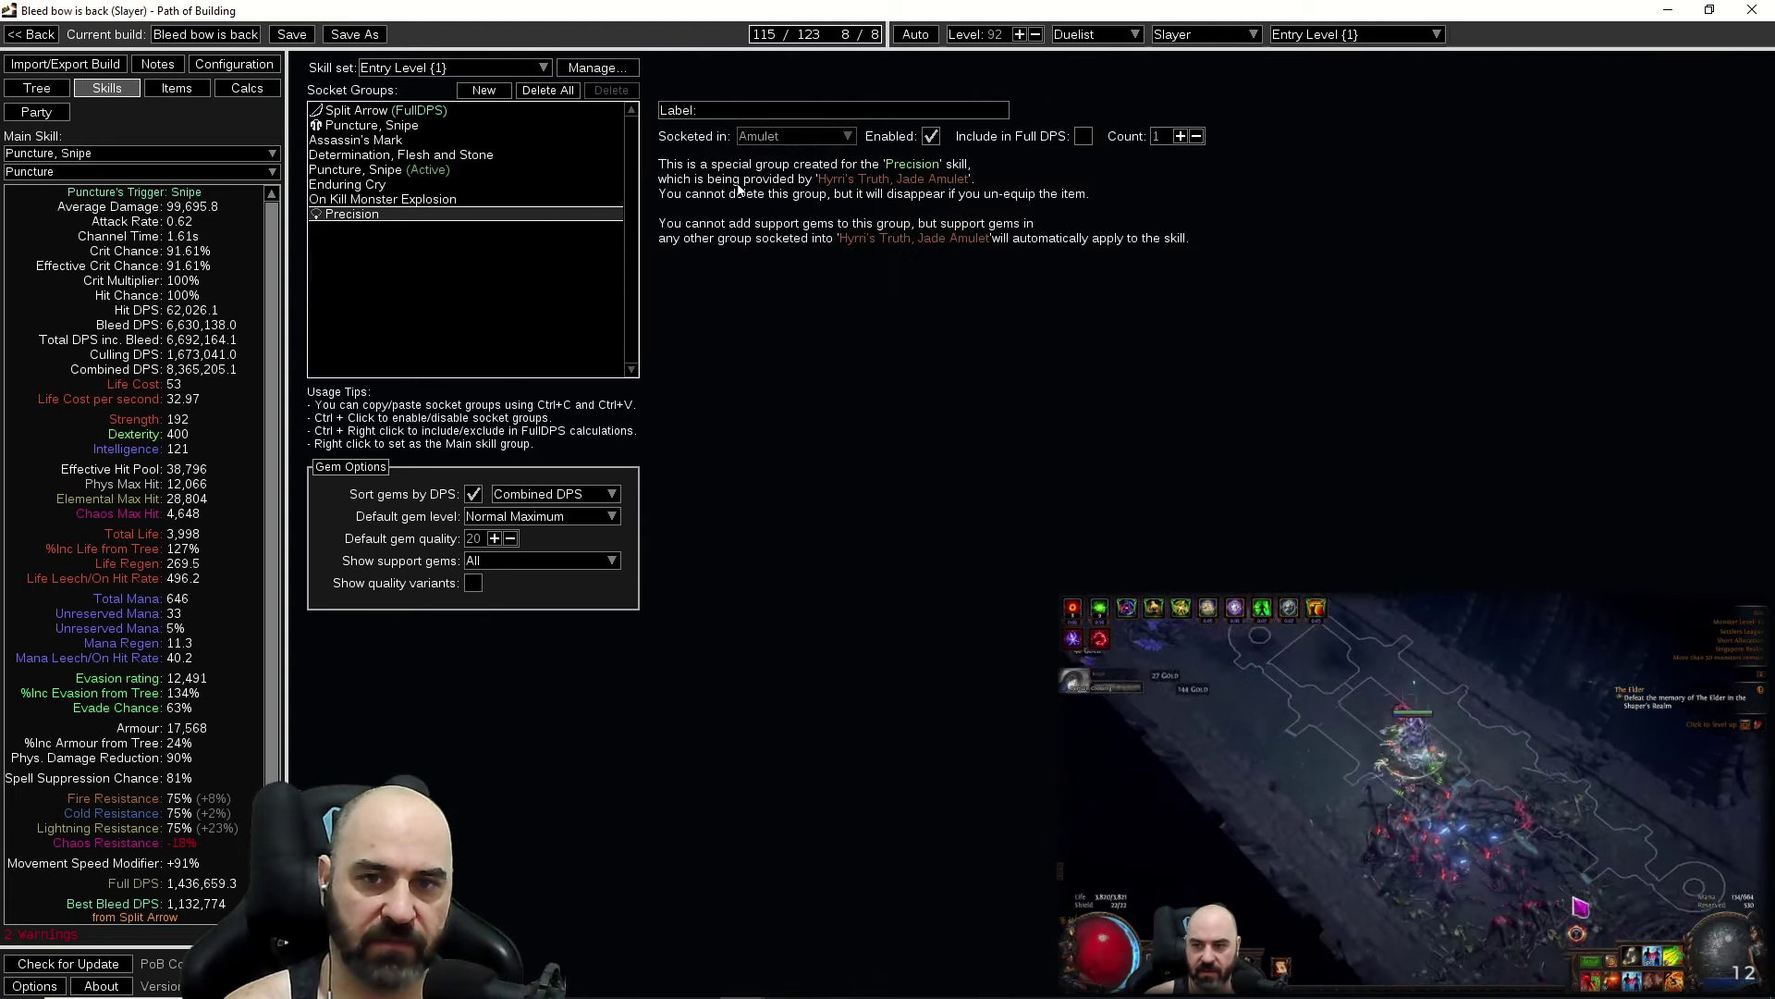
click(176, 88)
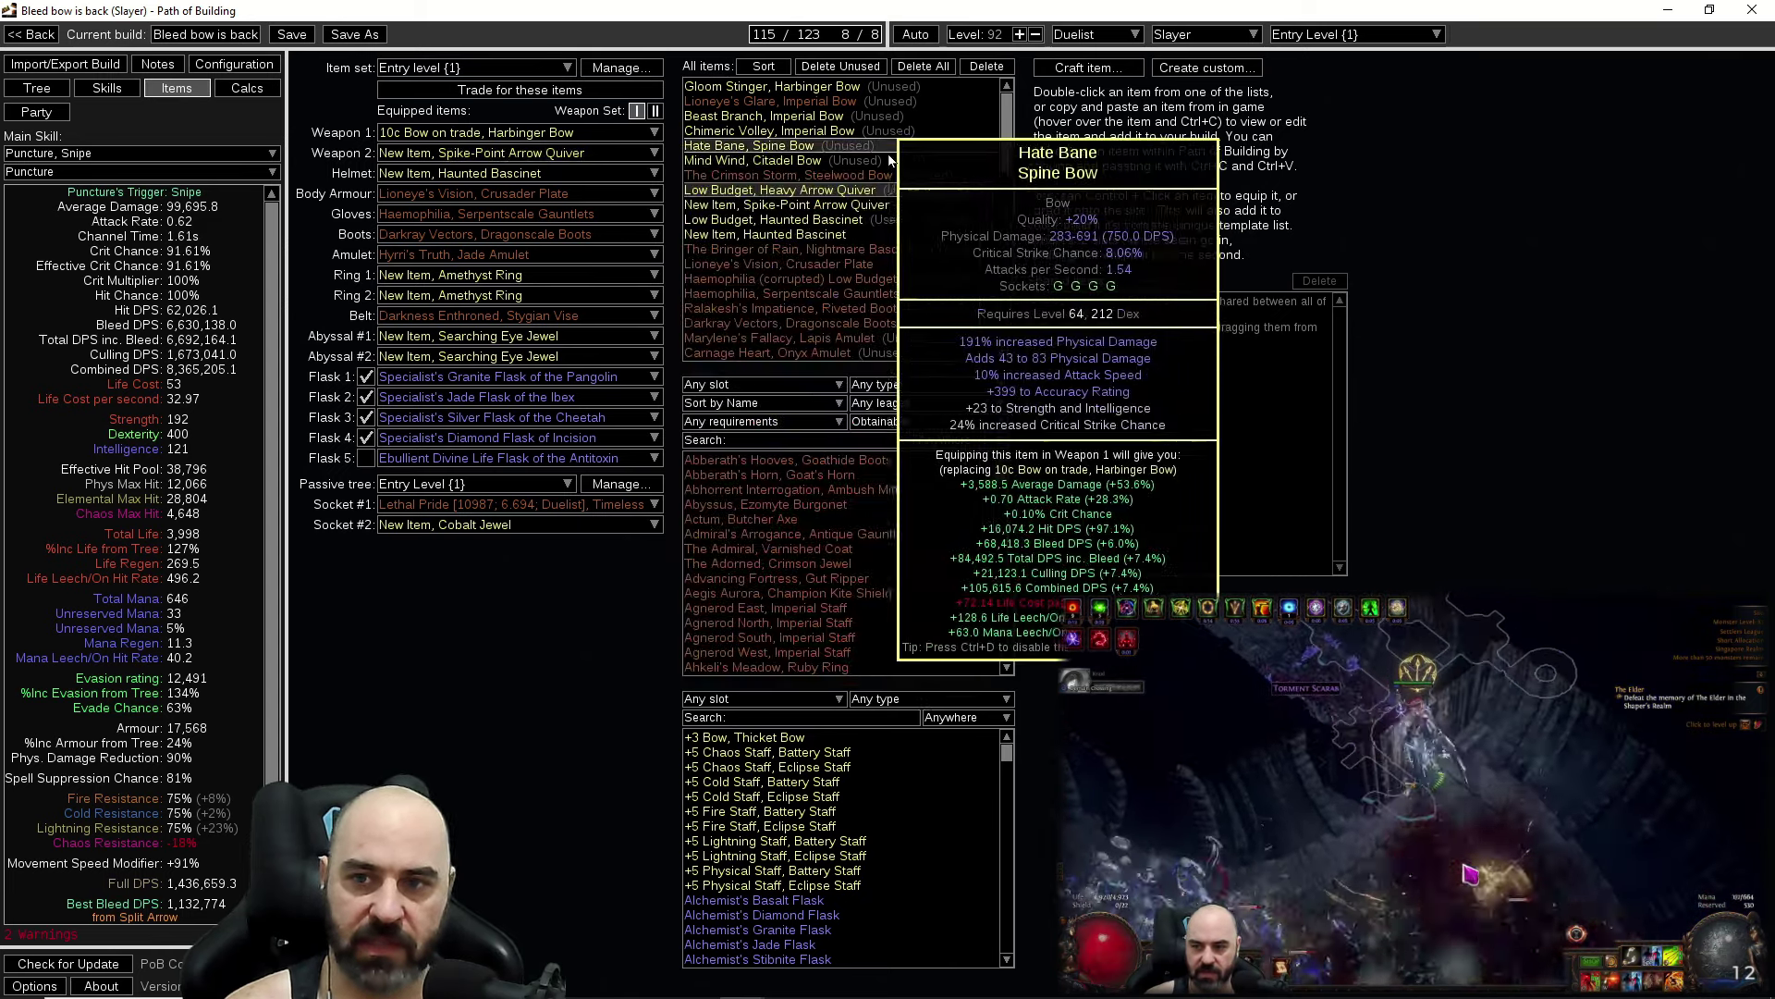
double_click(860, 205)
click(1160, 67)
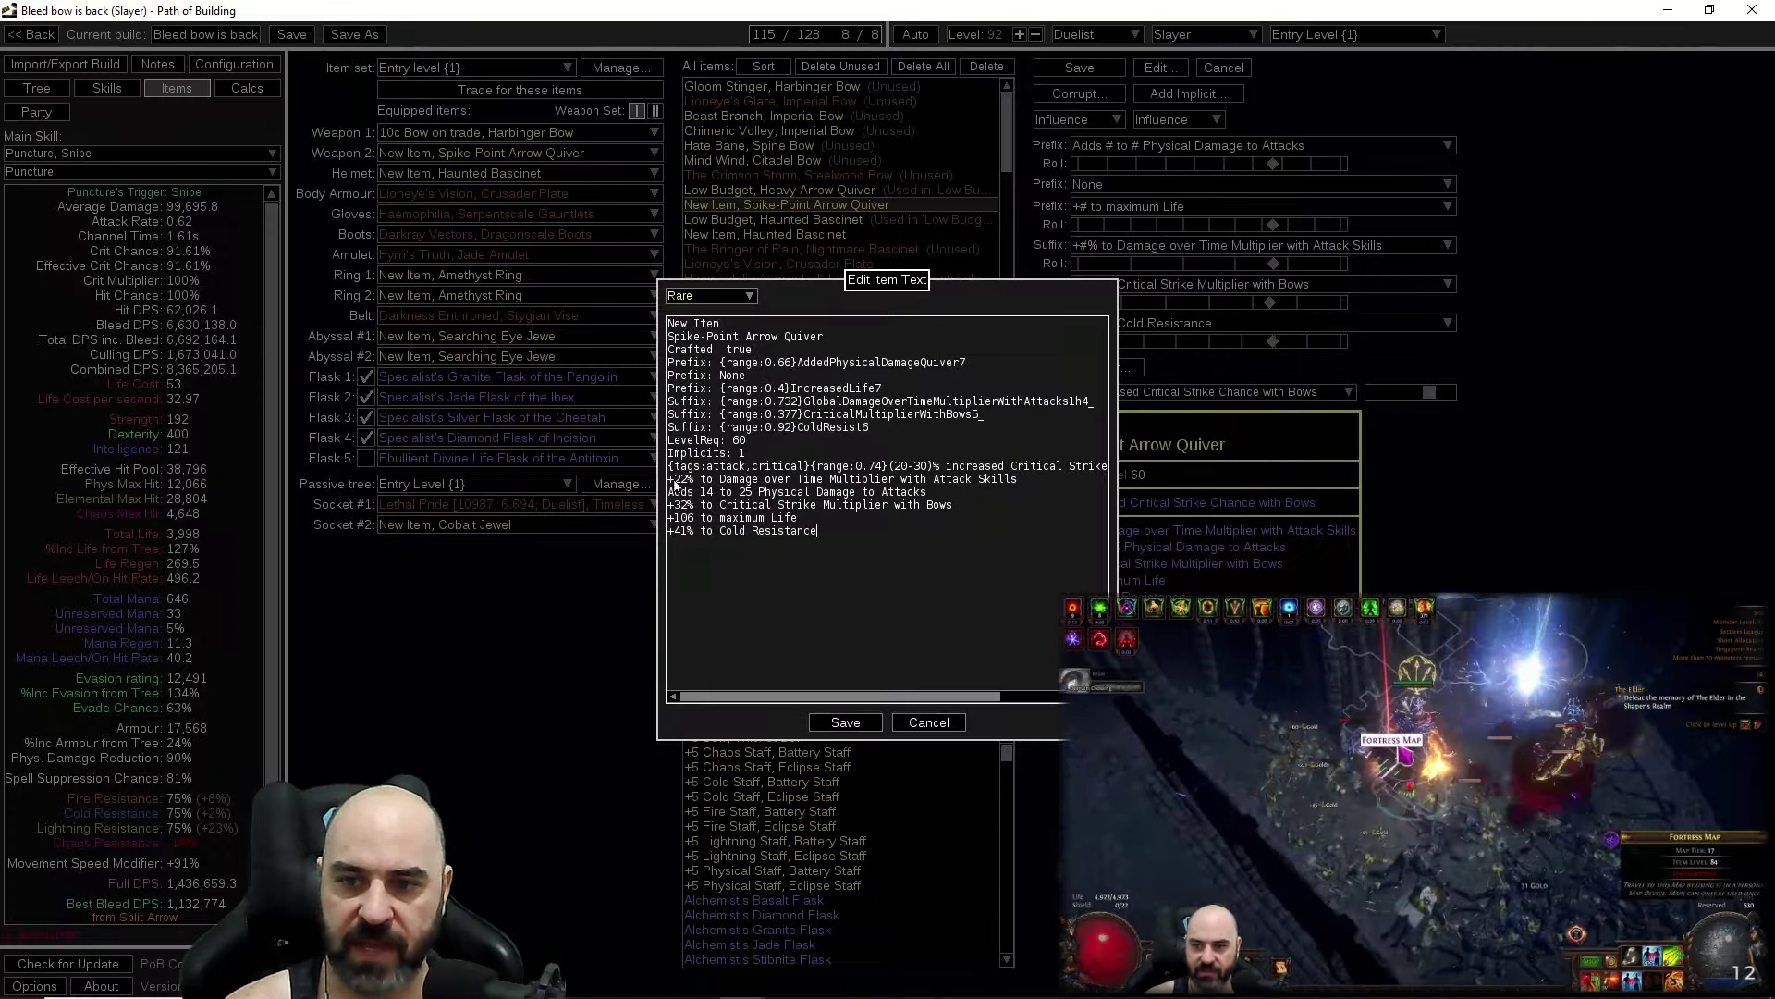
drag(676, 483, 1022, 484)
click(928, 723)
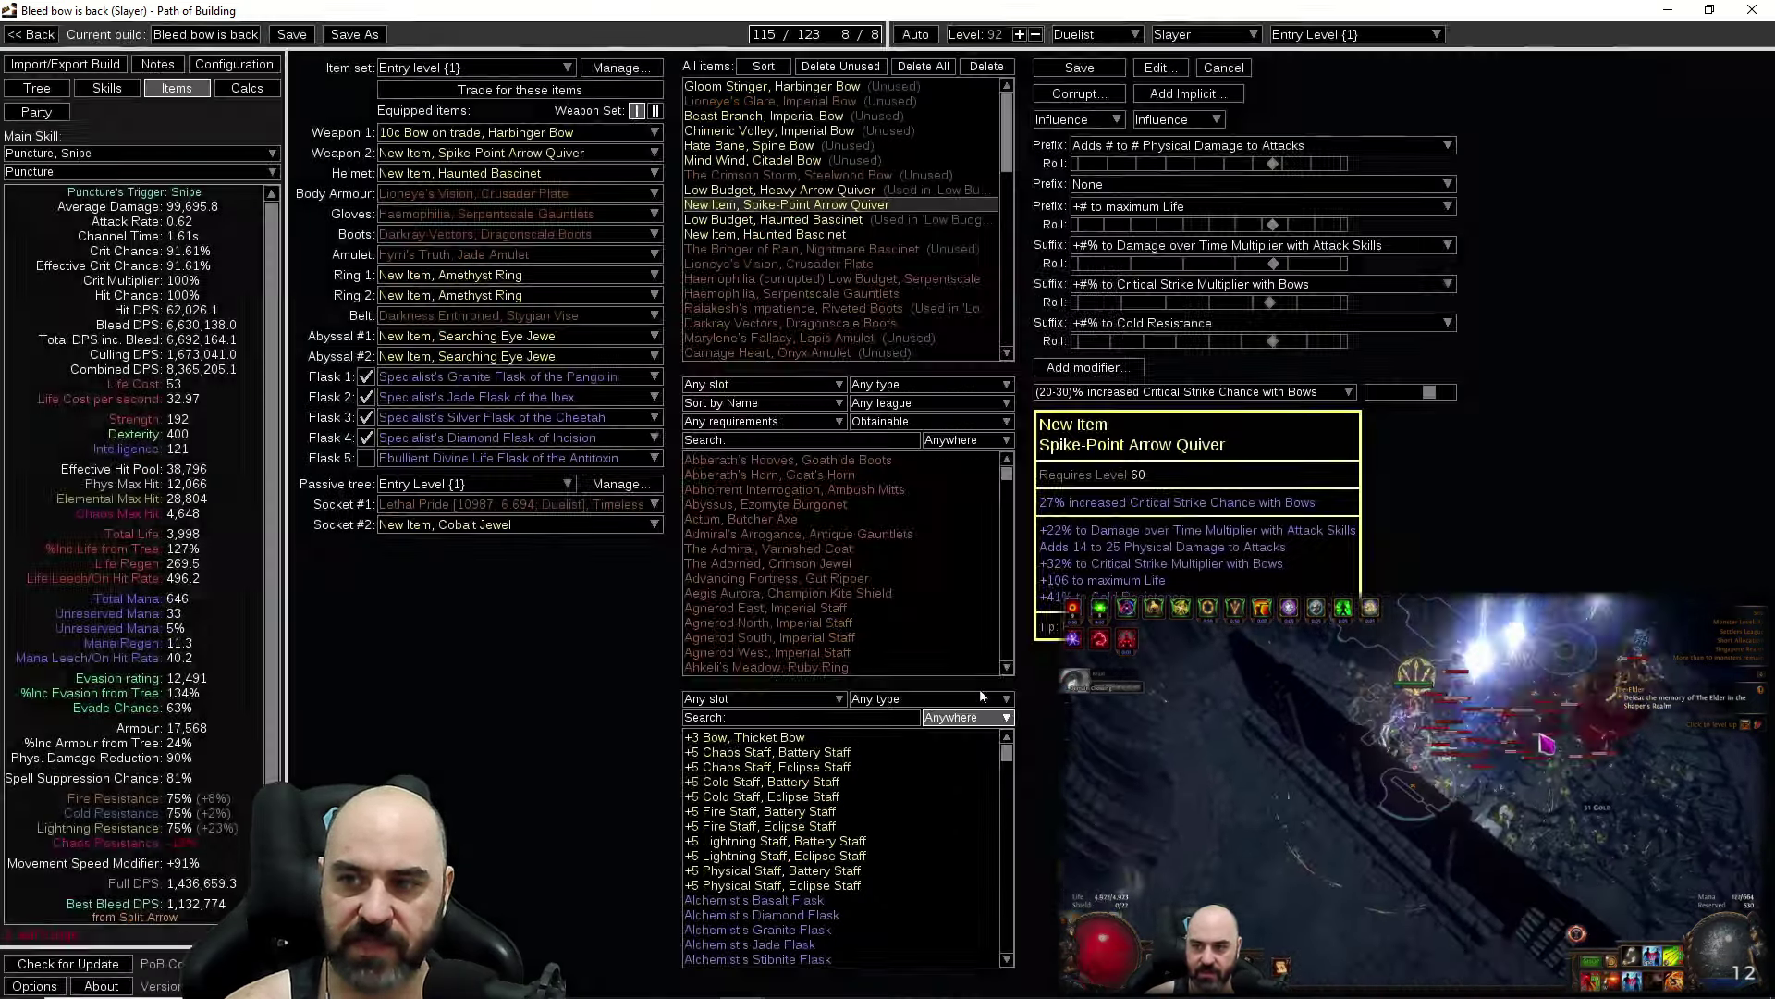
click(1128, 245)
click(1224, 67)
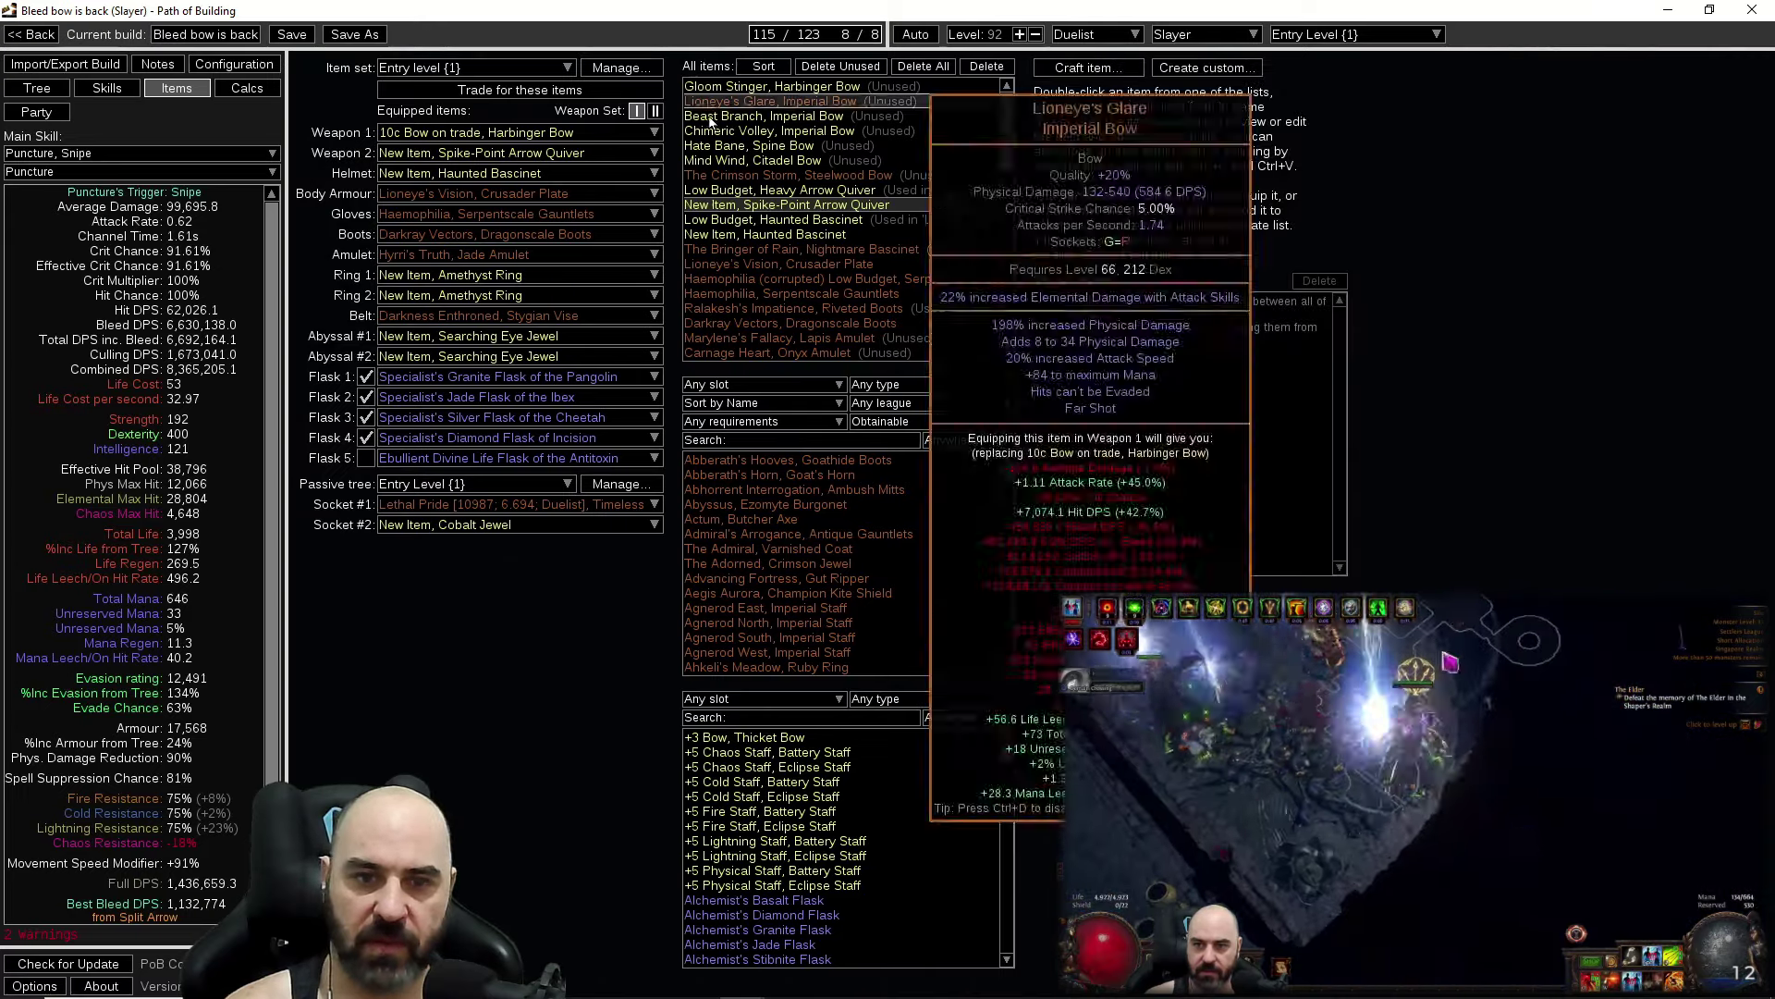
mouse_move(509, 162)
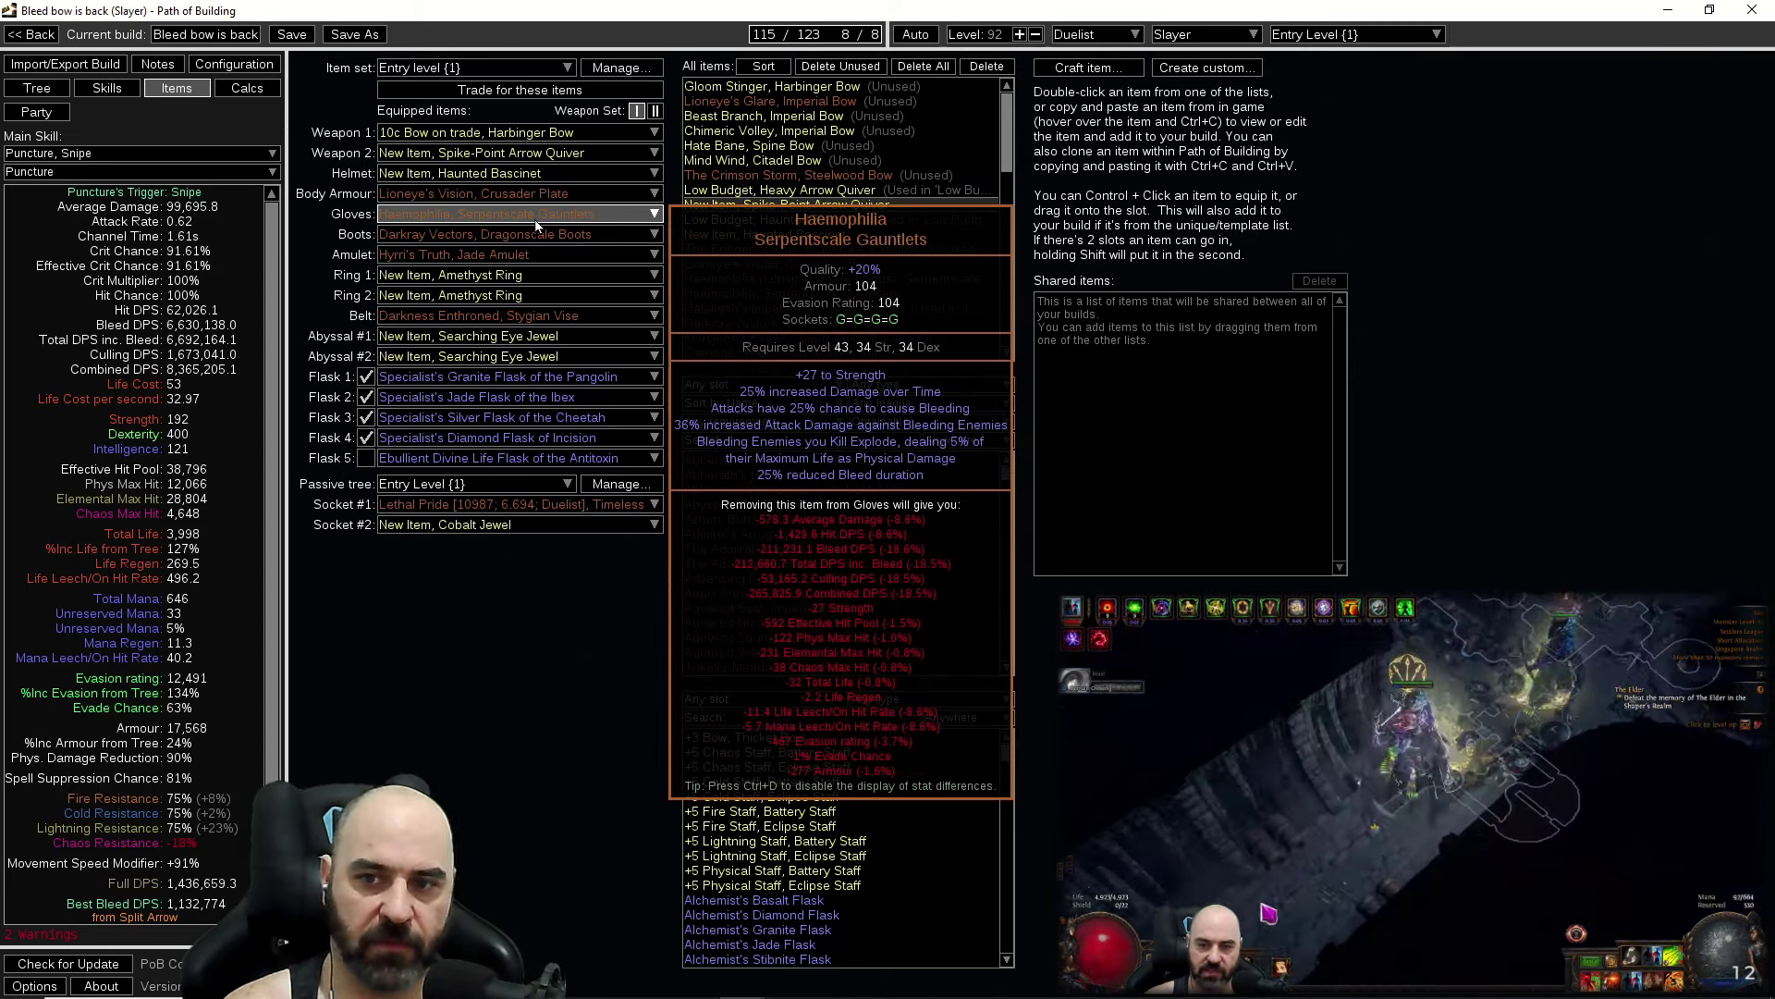
Inspect the Entry Level gear, then show its passive tree with 115 of 123 points allocated.
mouse_move(536, 246)
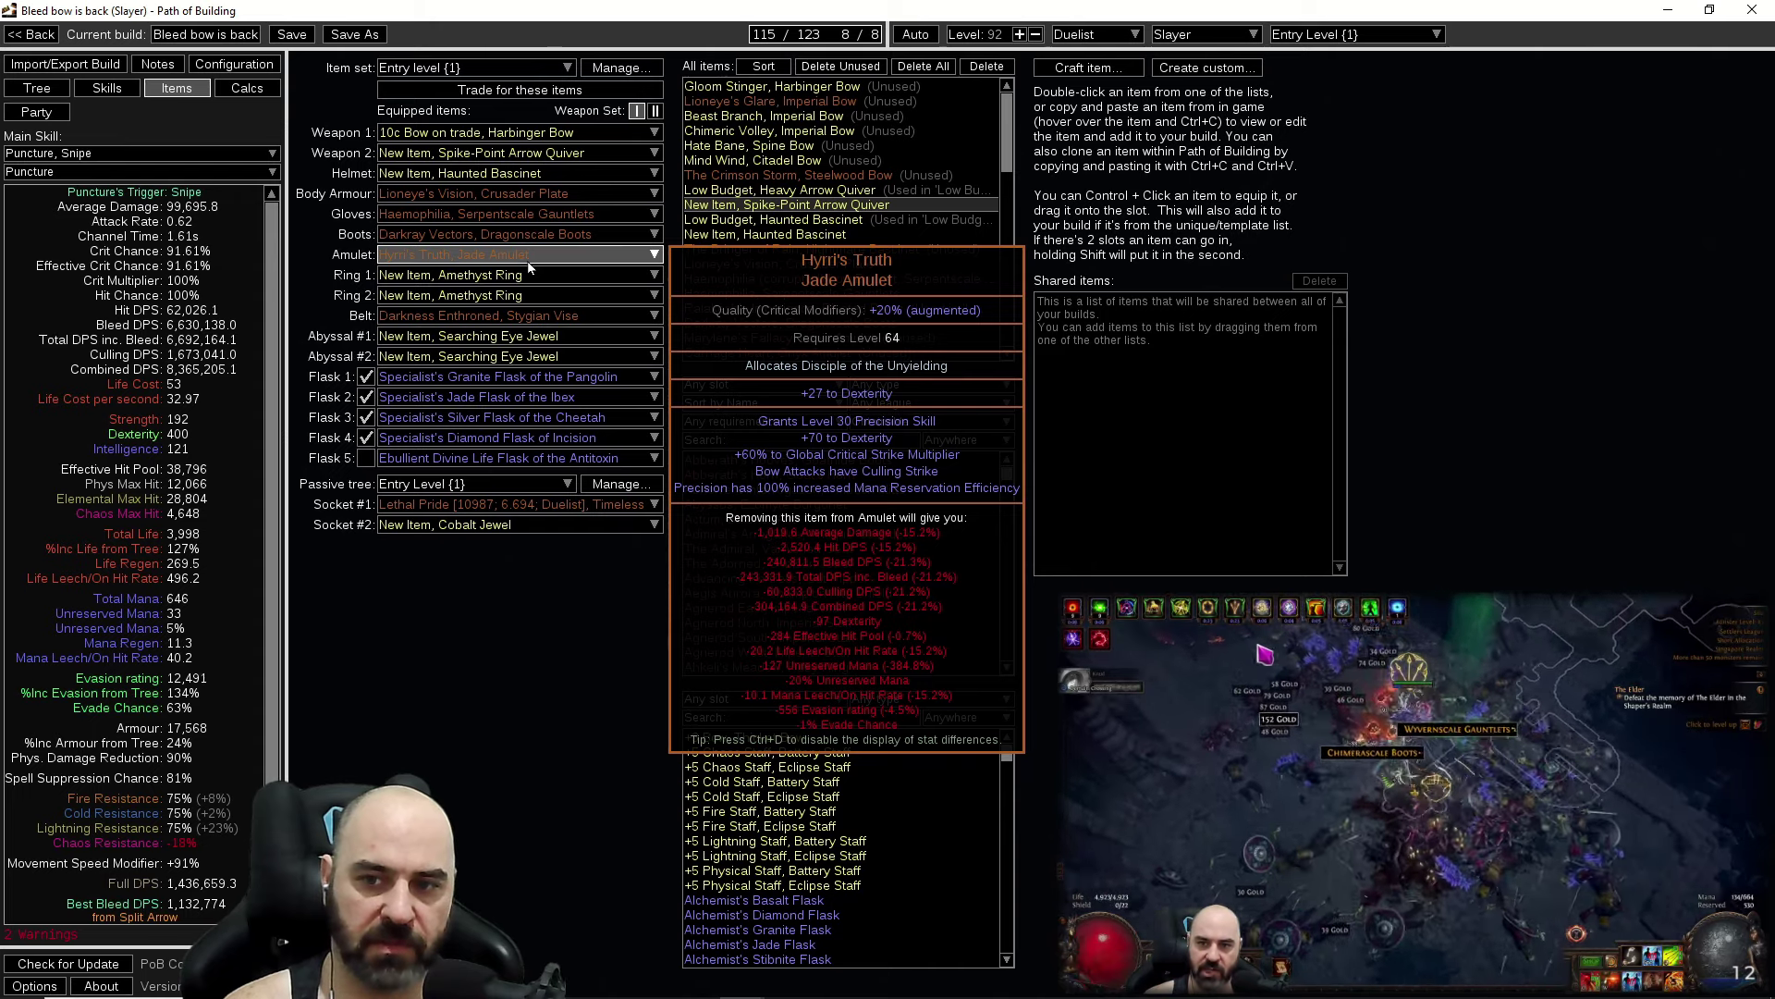
mouse_move(520, 294)
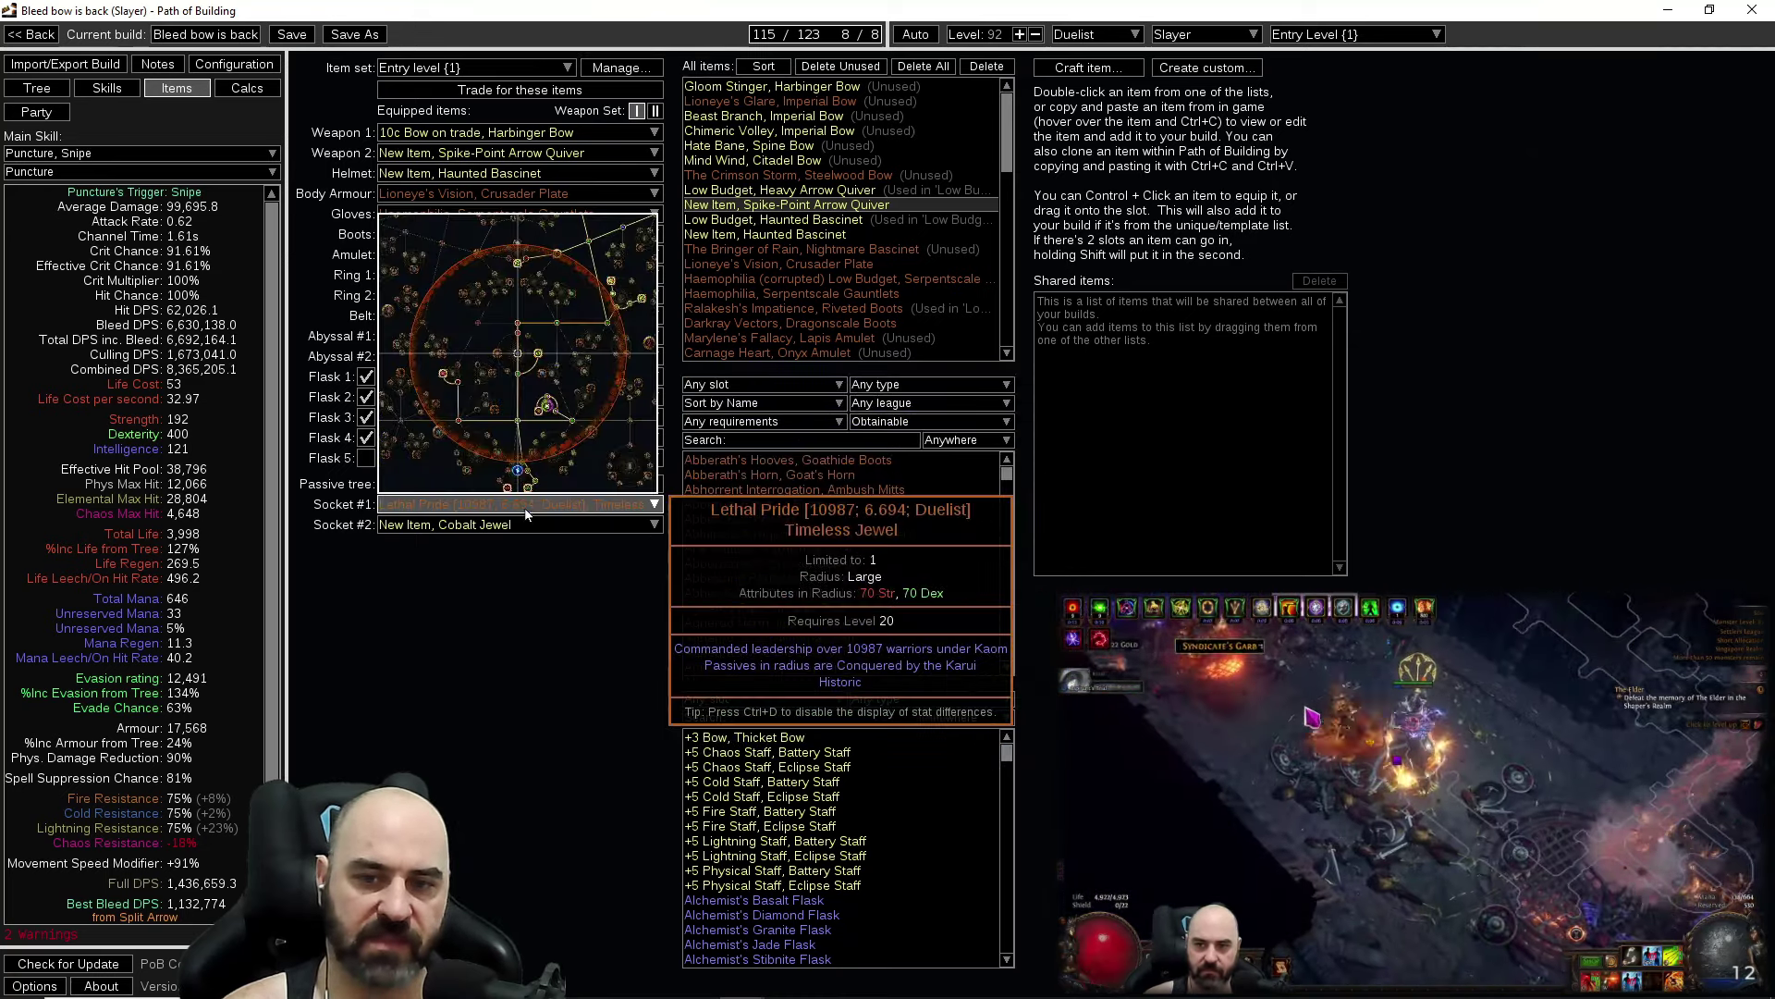
click(54, 88)
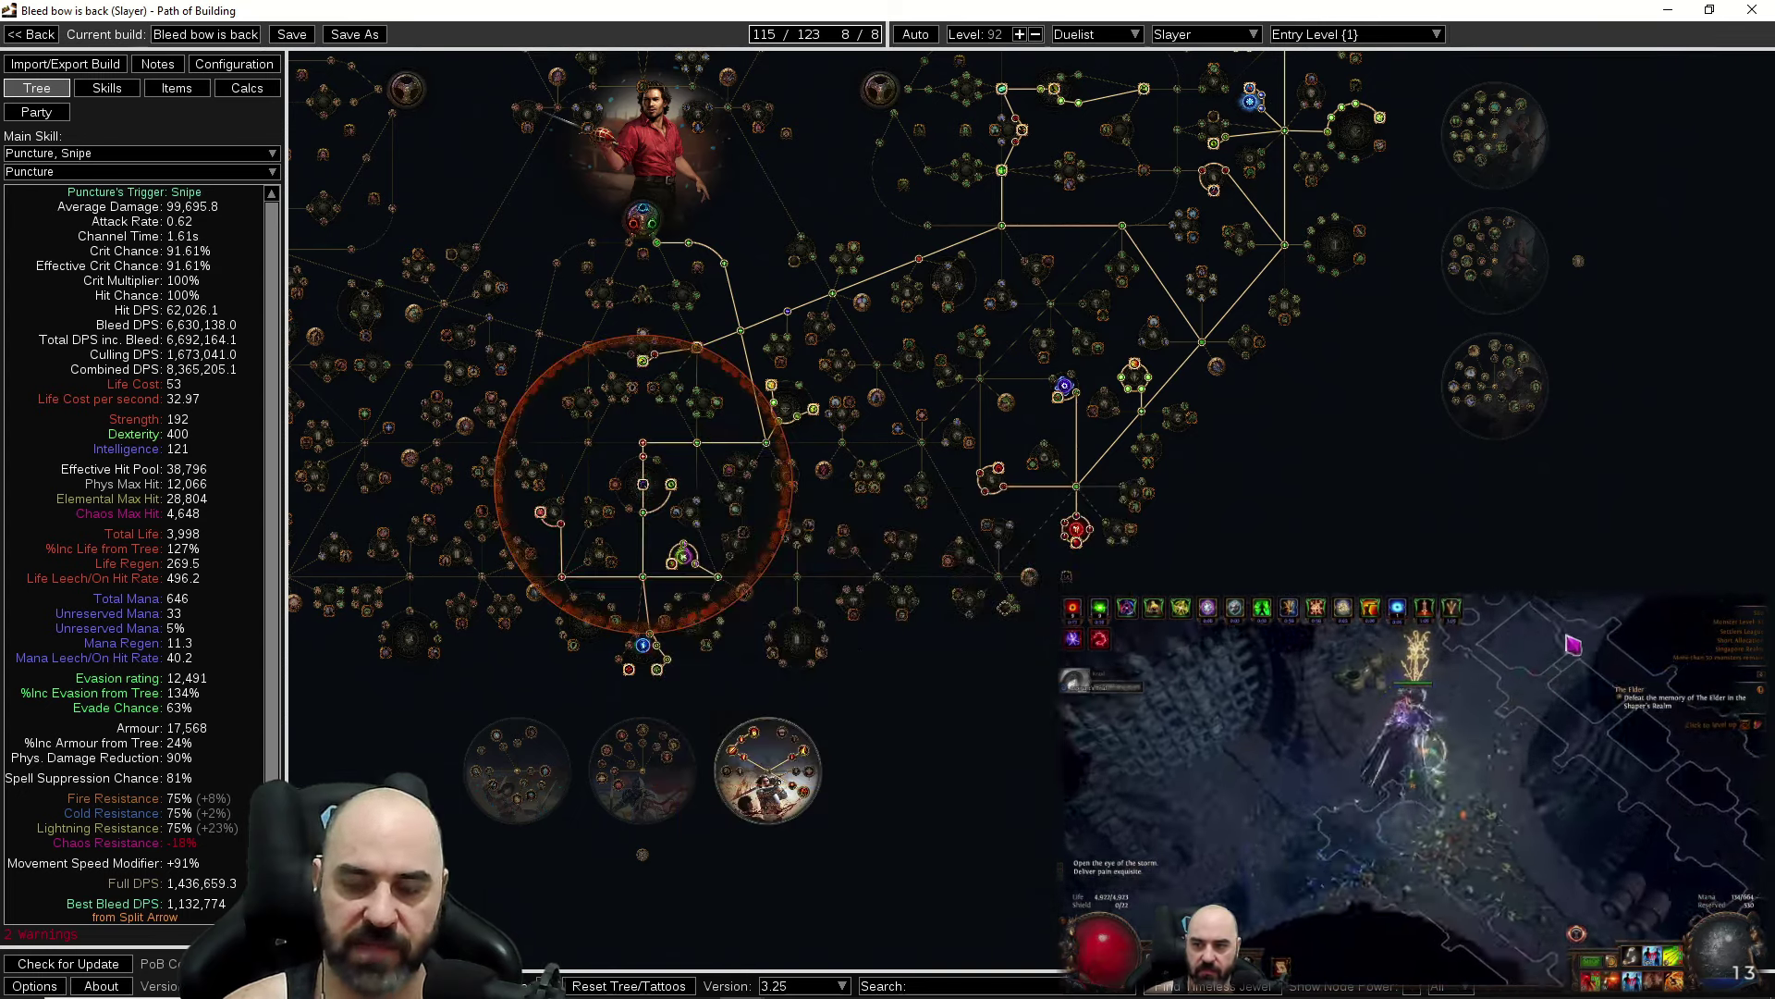
Search for Lethal Pride seeds for the Duelist jewel socket, including fallback node weights.
click(1221, 986)
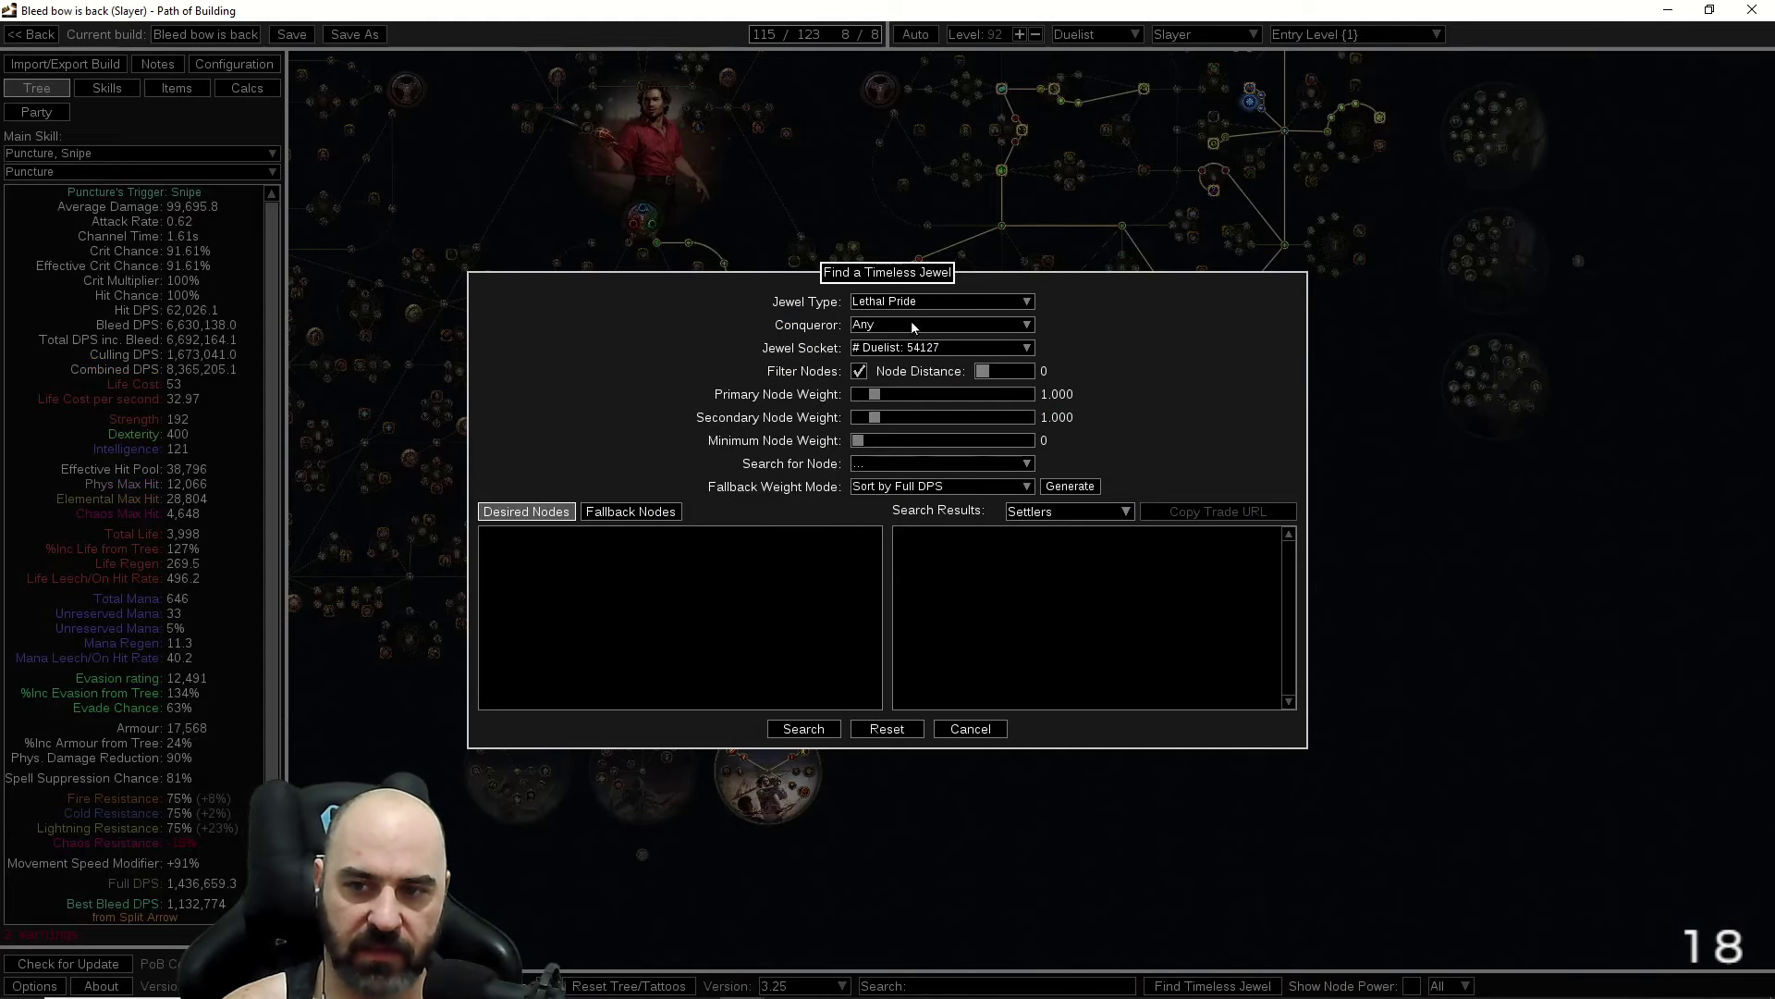
mouse_move(909, 354)
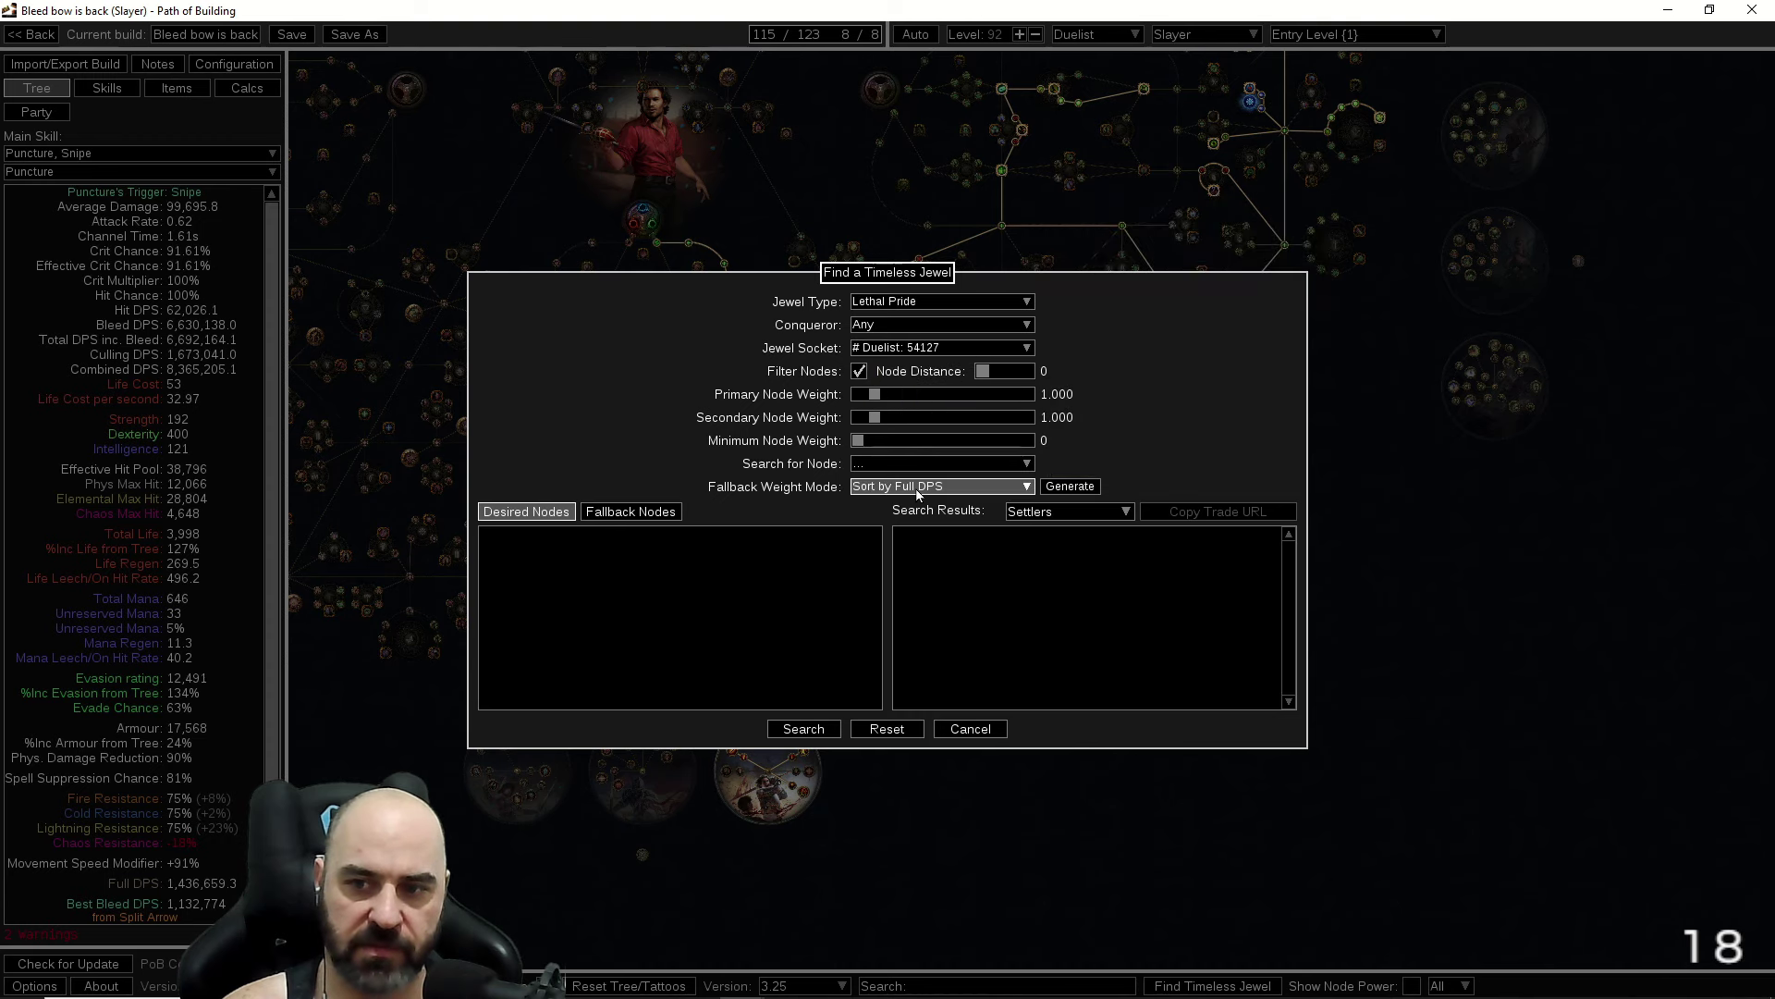
click(631, 511)
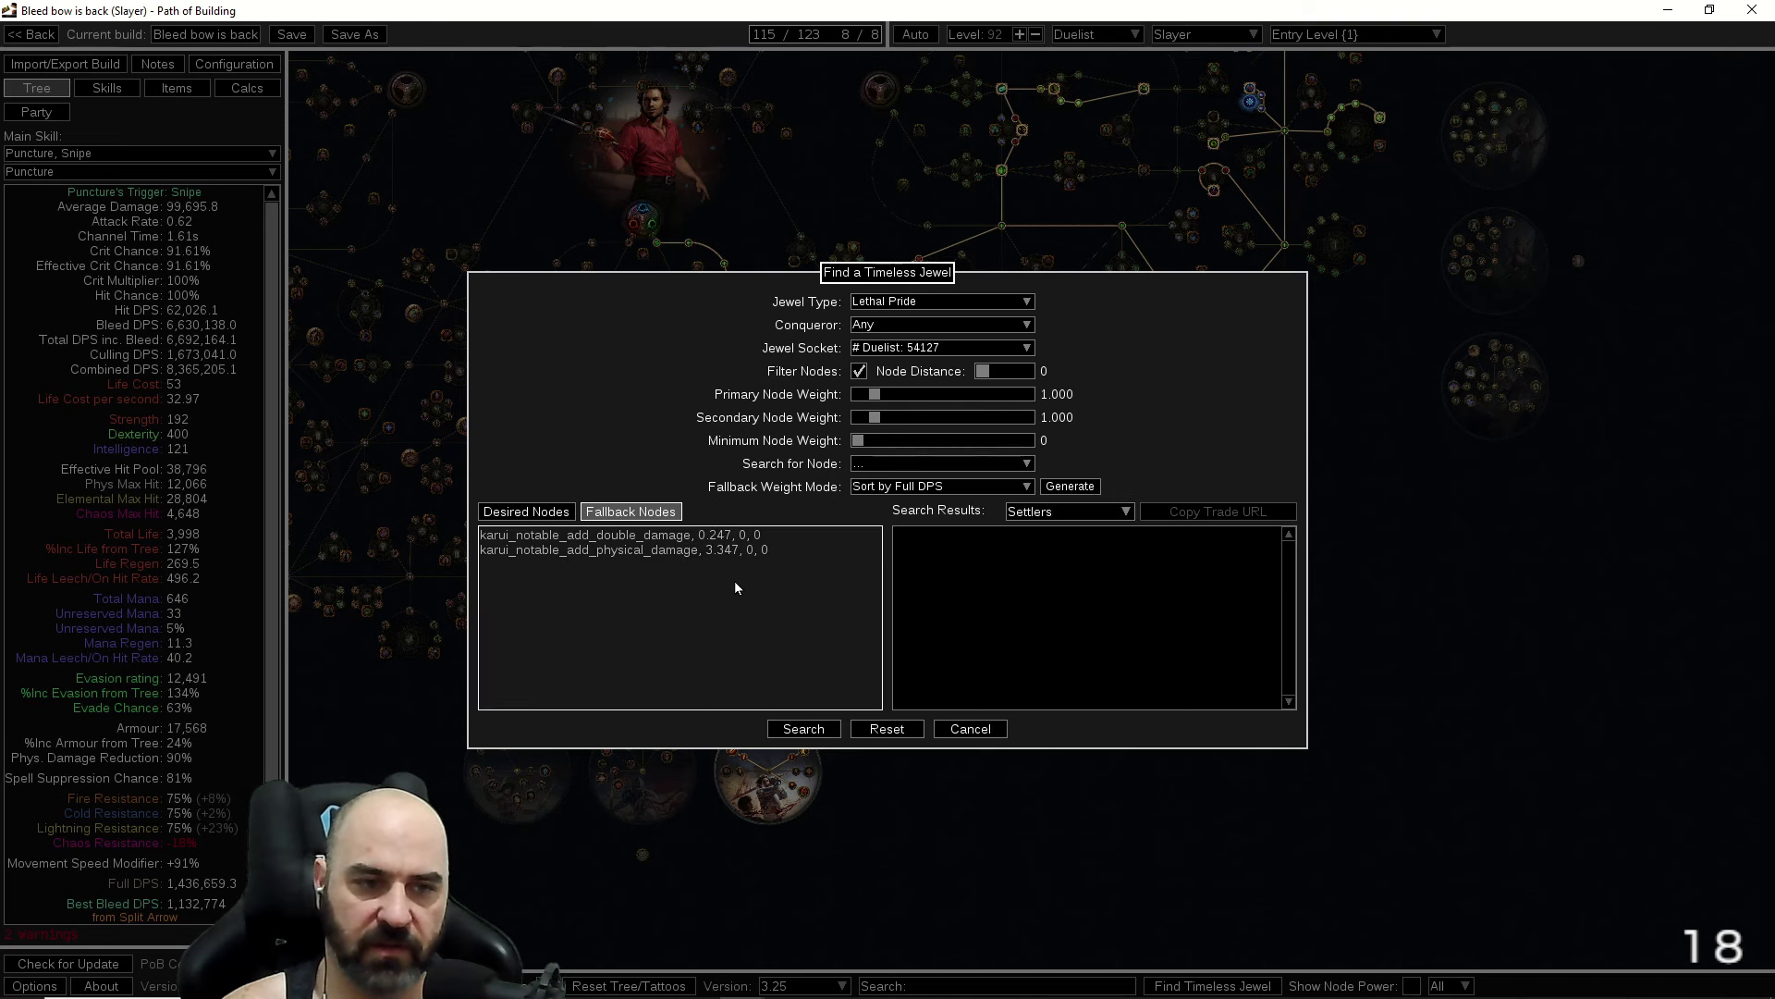
click(803, 729)
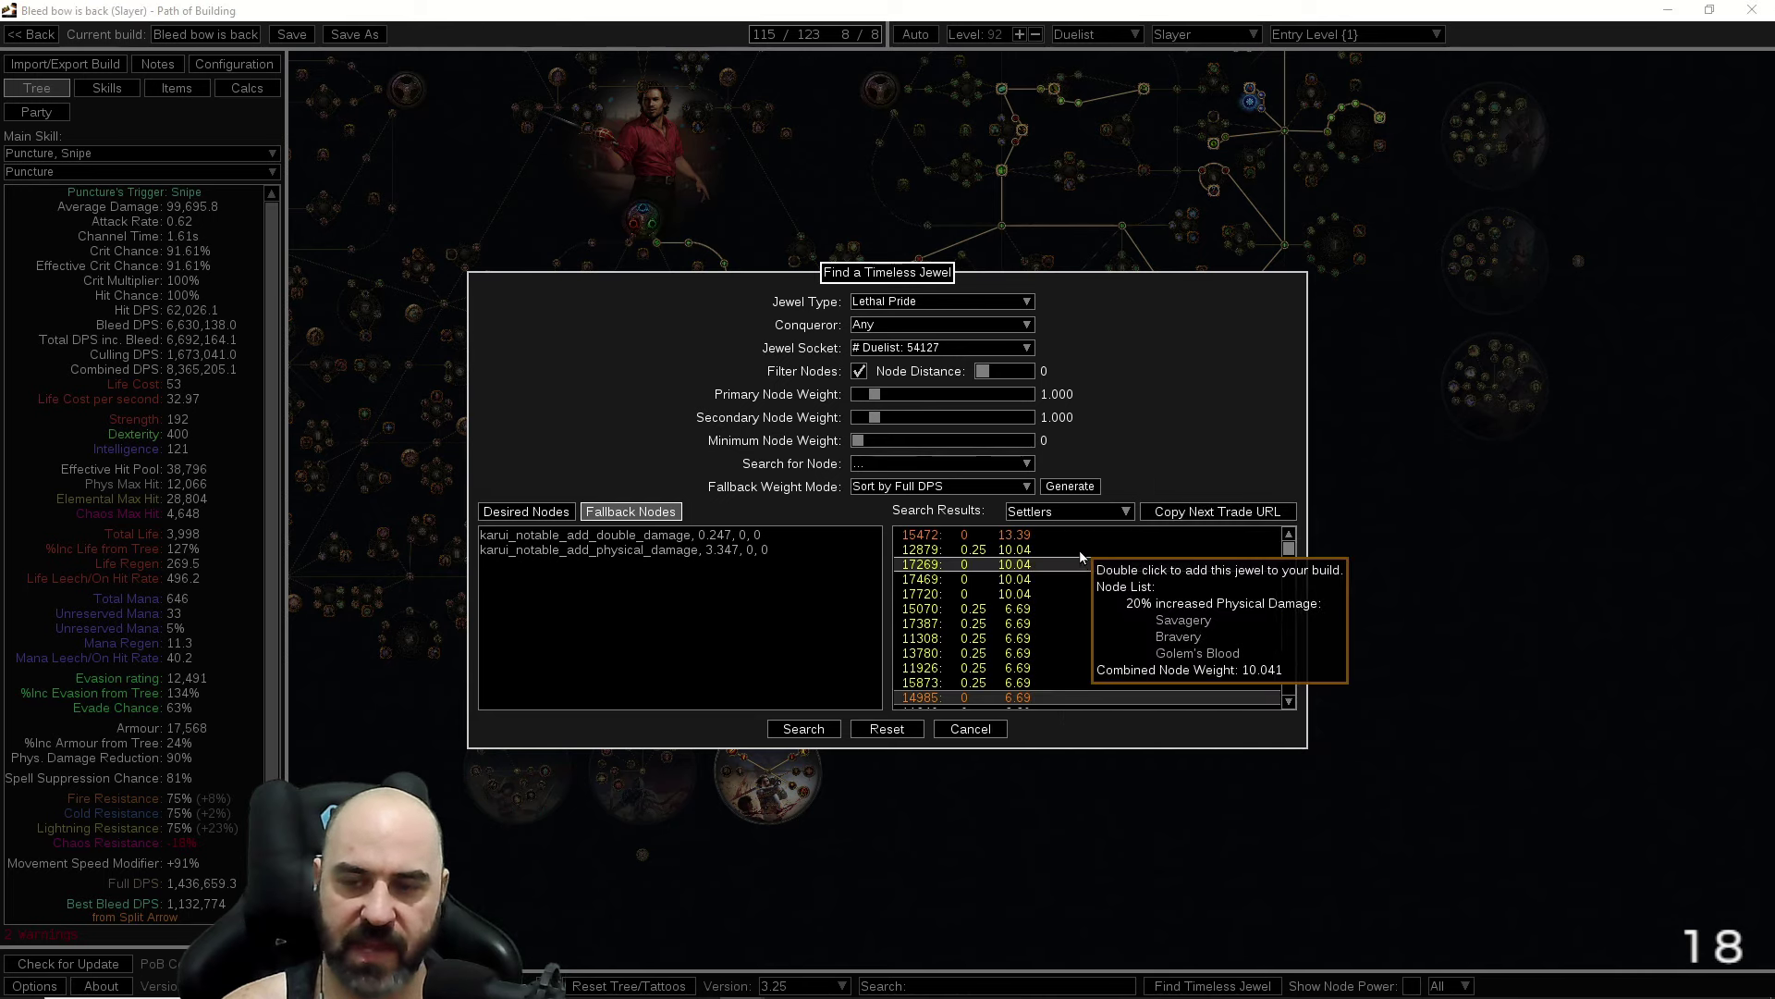
Load the copied Lethal Pride trade search in a maximized Chrome window, showing 87 listings.
key(super+Tab)
key(Escape)
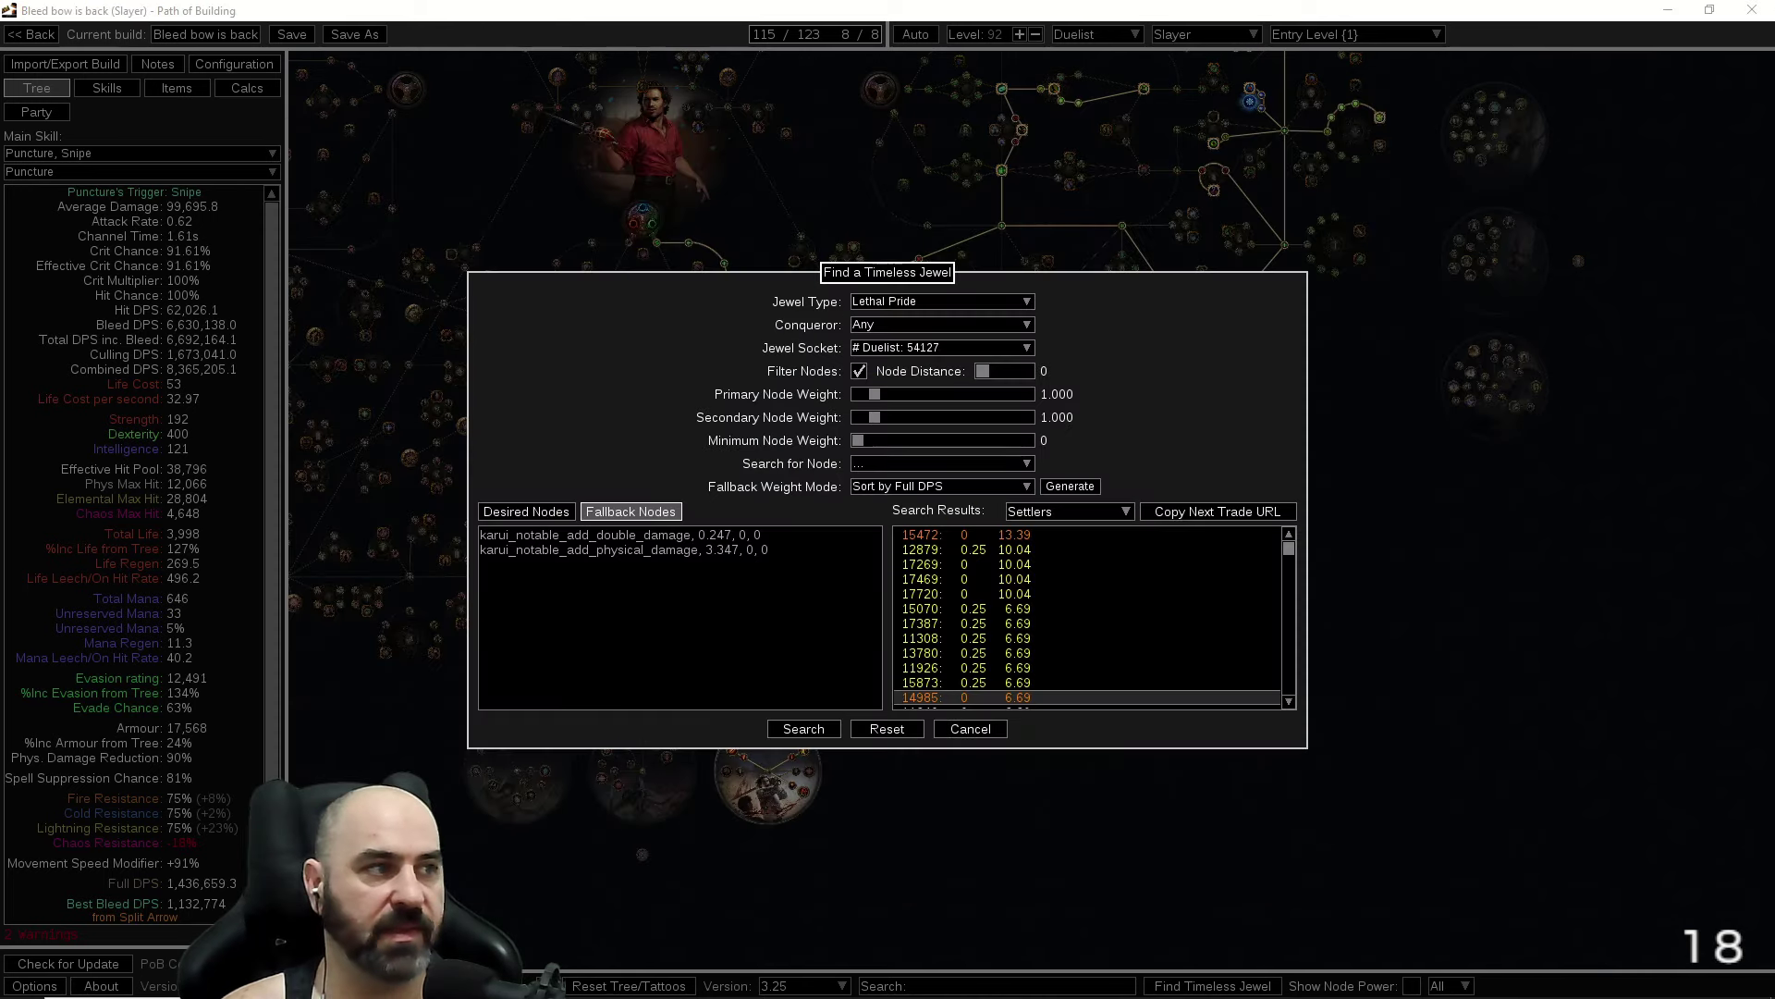
key(alt+Tab)
drag(737, 351, 642, 7)
click(703, 58)
key(ctrl+v)
key(Return)
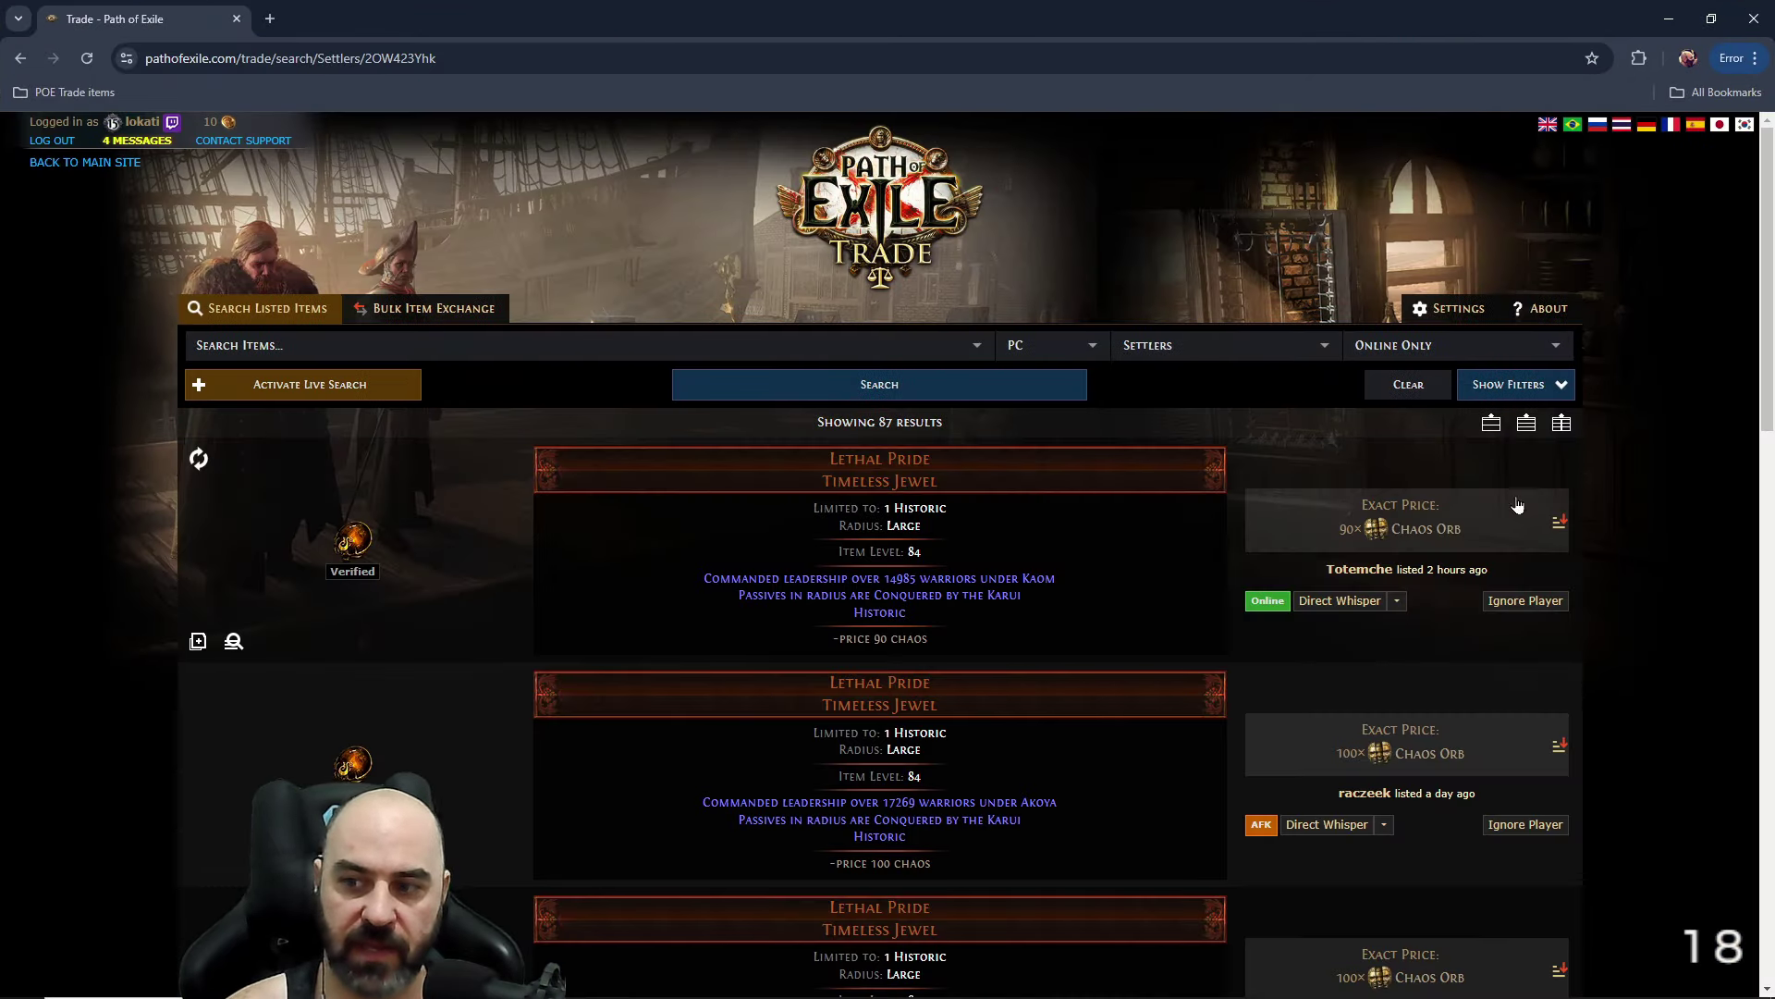
Compare the ~90–100 chaos Lethal Pride listings against the seed list led by 15472.
scroll(1167, 869, down, 3)
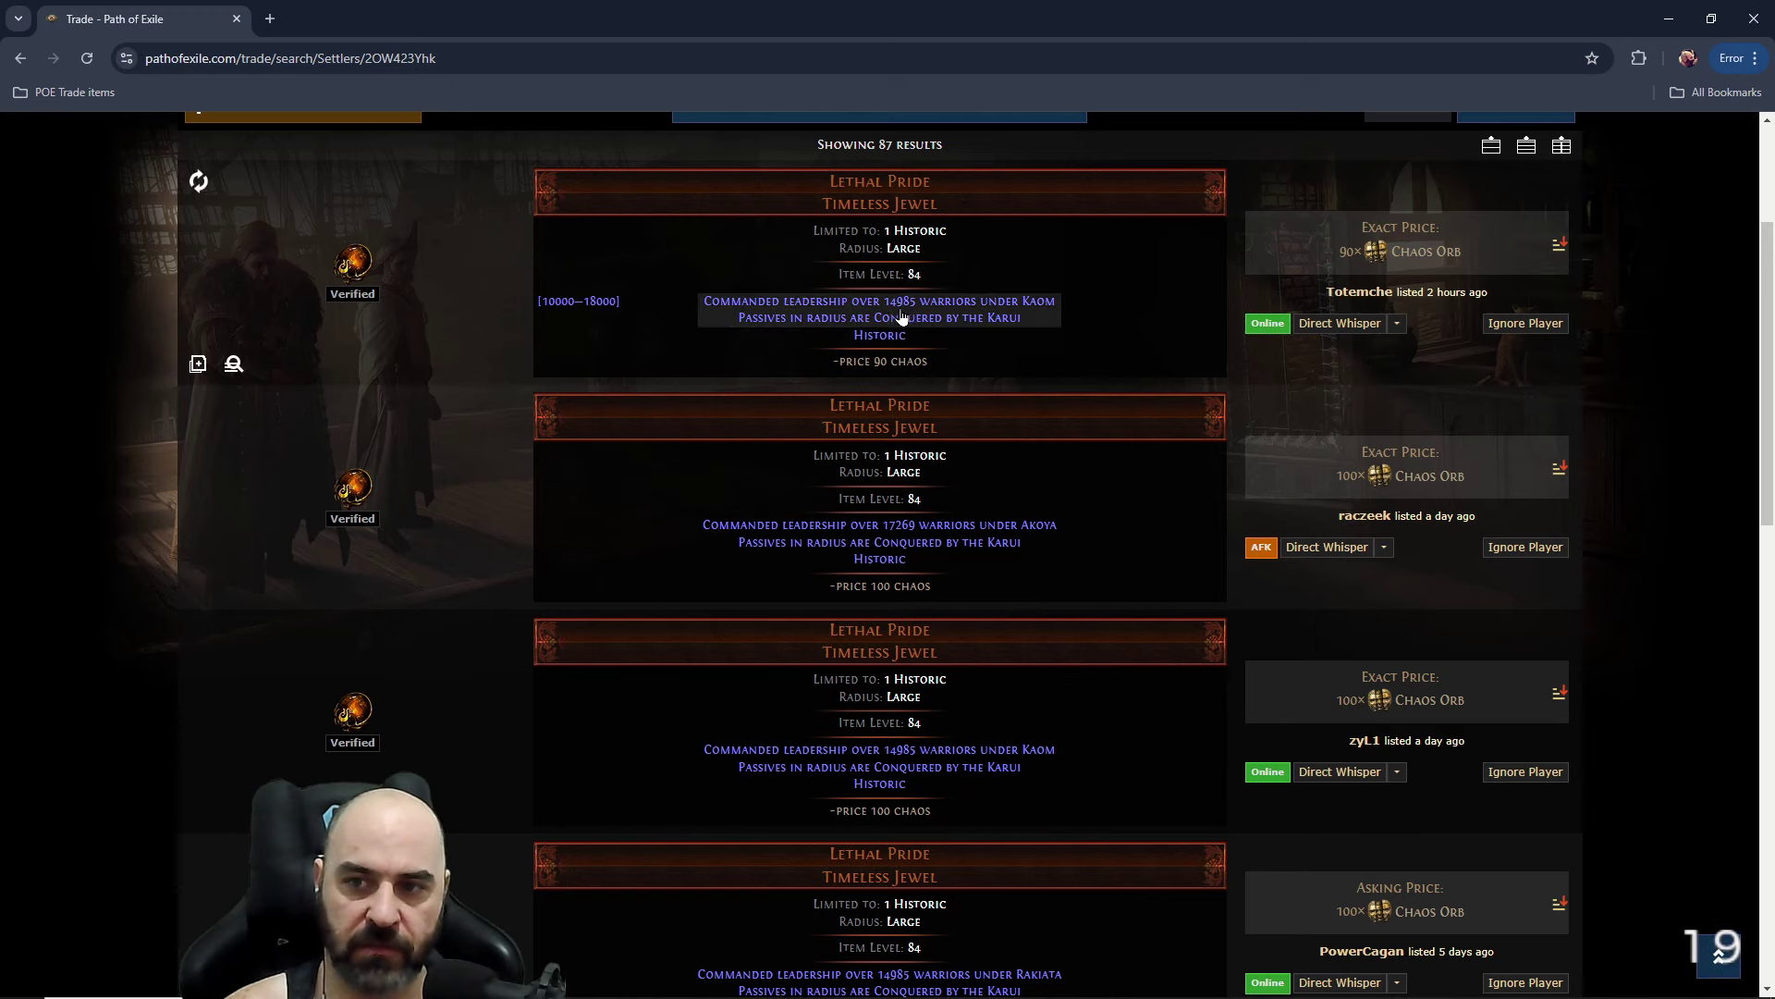
key(alt+Tab)
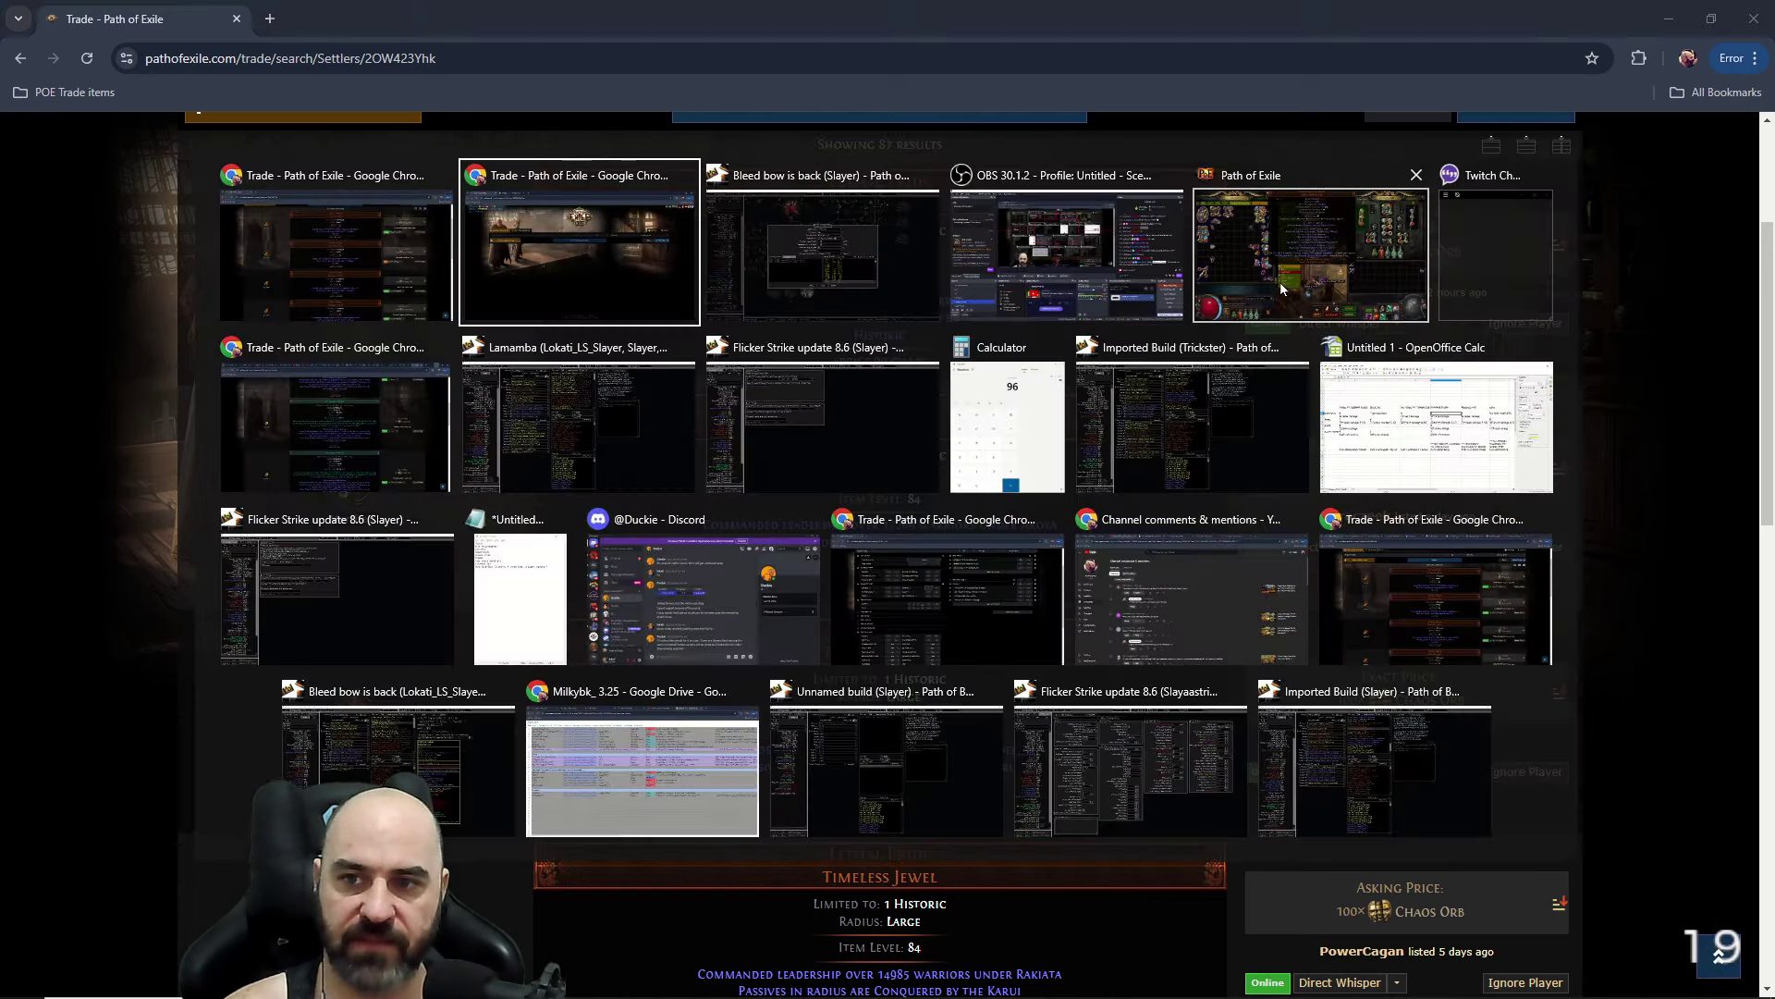
click(1272, 281)
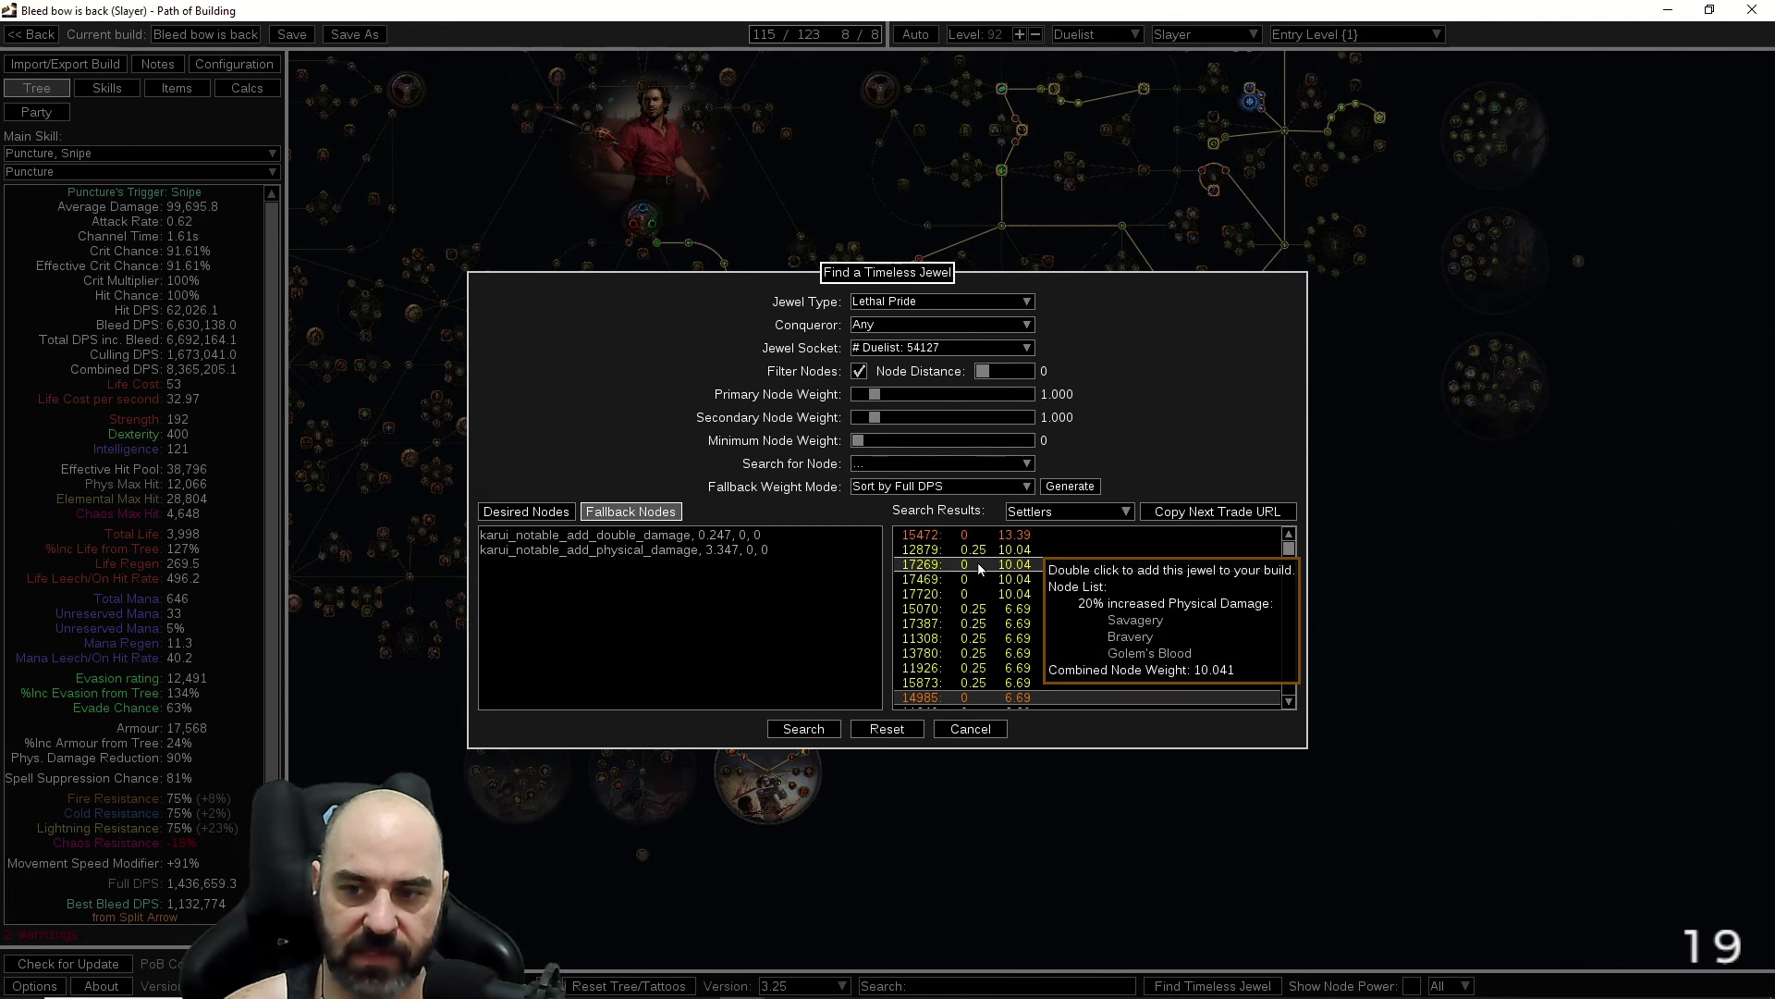
key(alt+Tab)
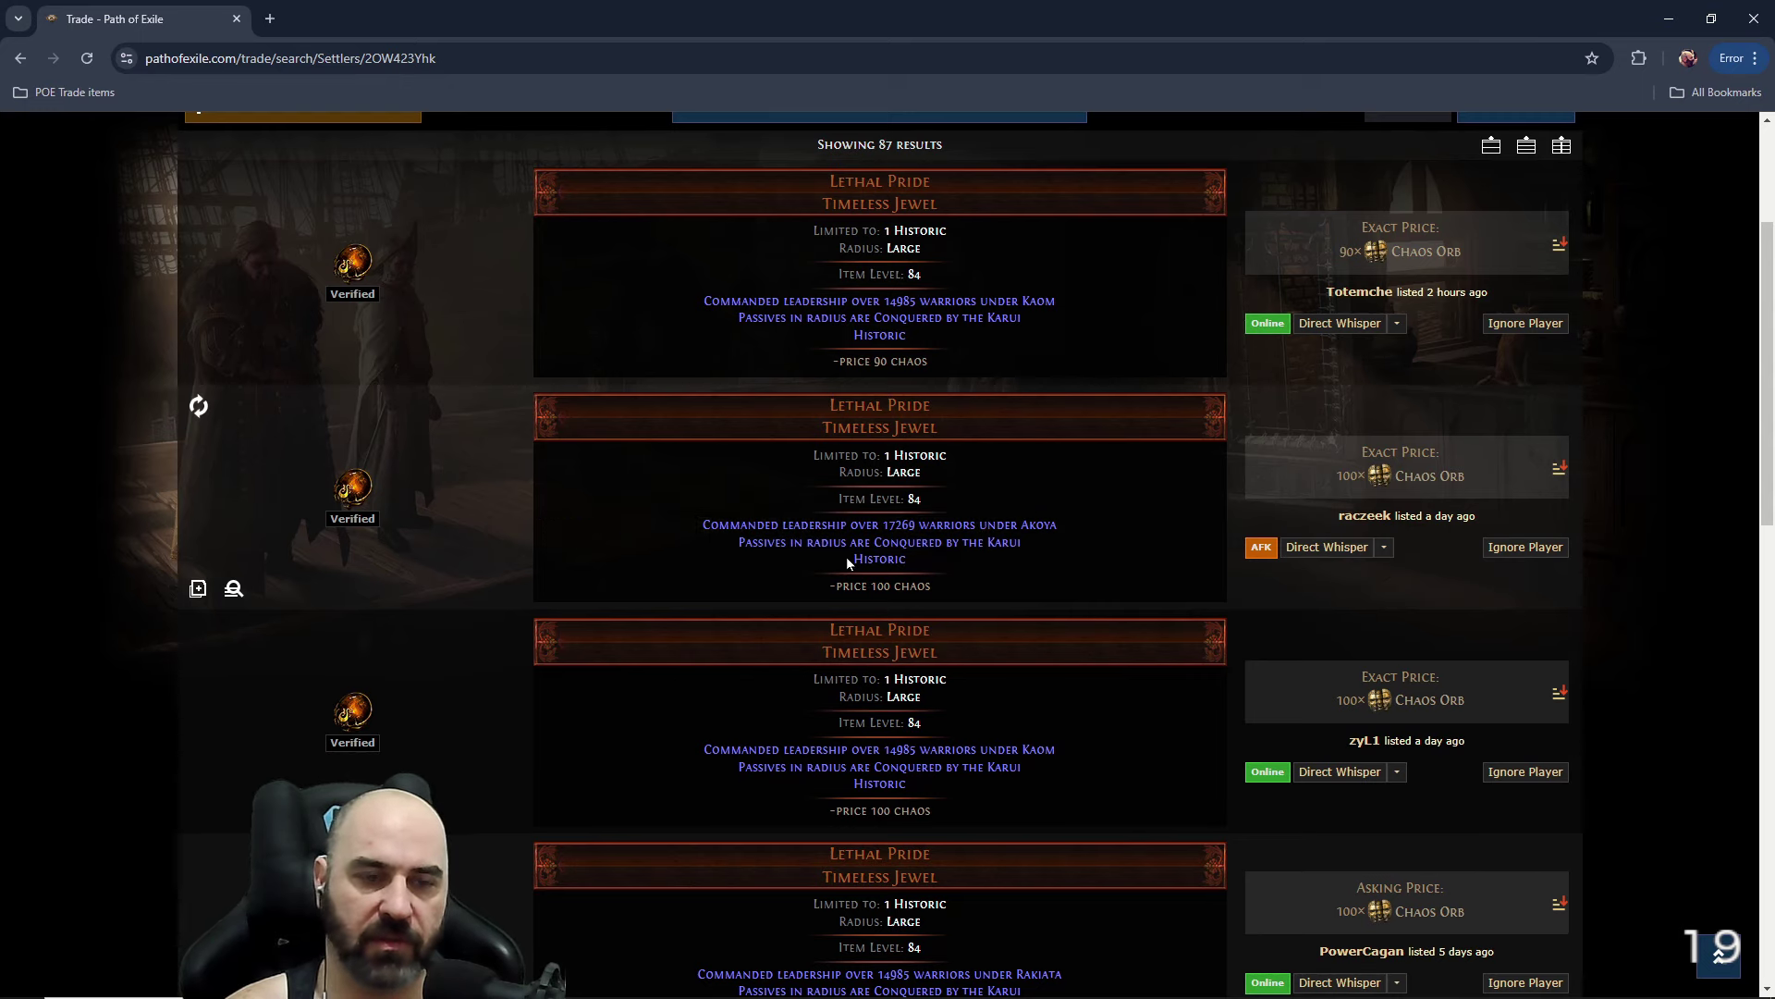
key(alt+Tab)
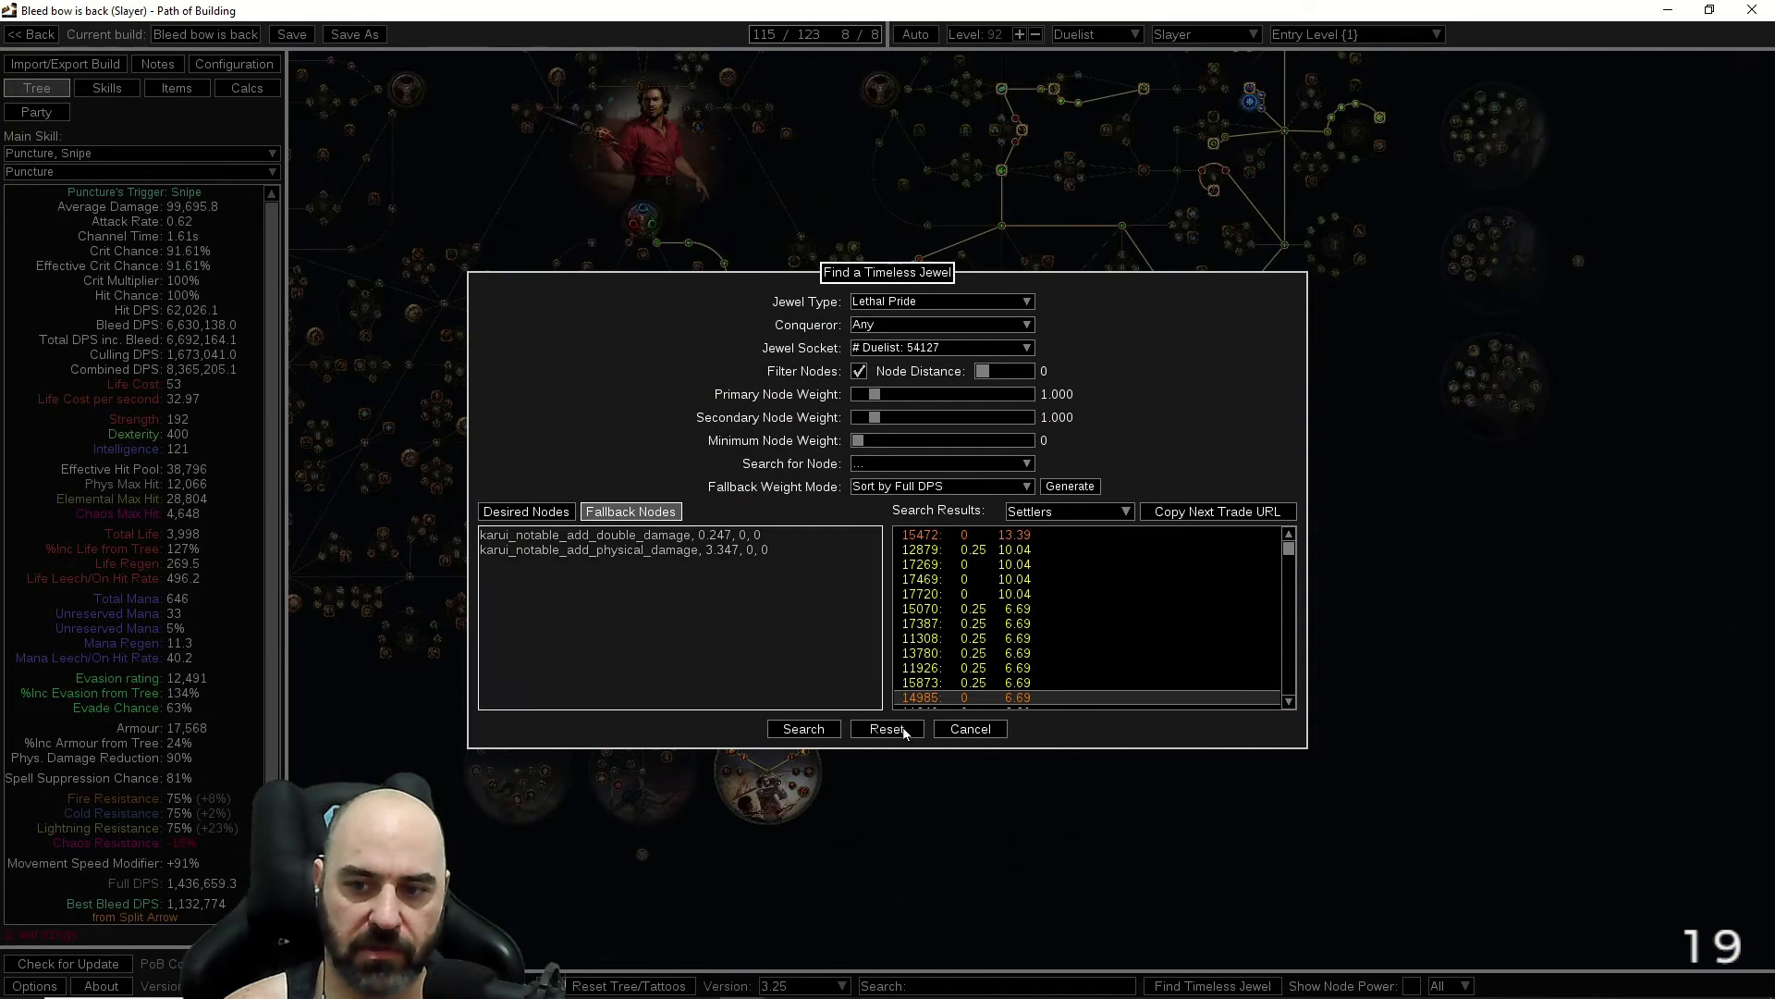
Close the jewel finder and inspect the Cobalt Jewel (+15 Intelligence, 6% maximum Life) in Socket #2.
click(970, 729)
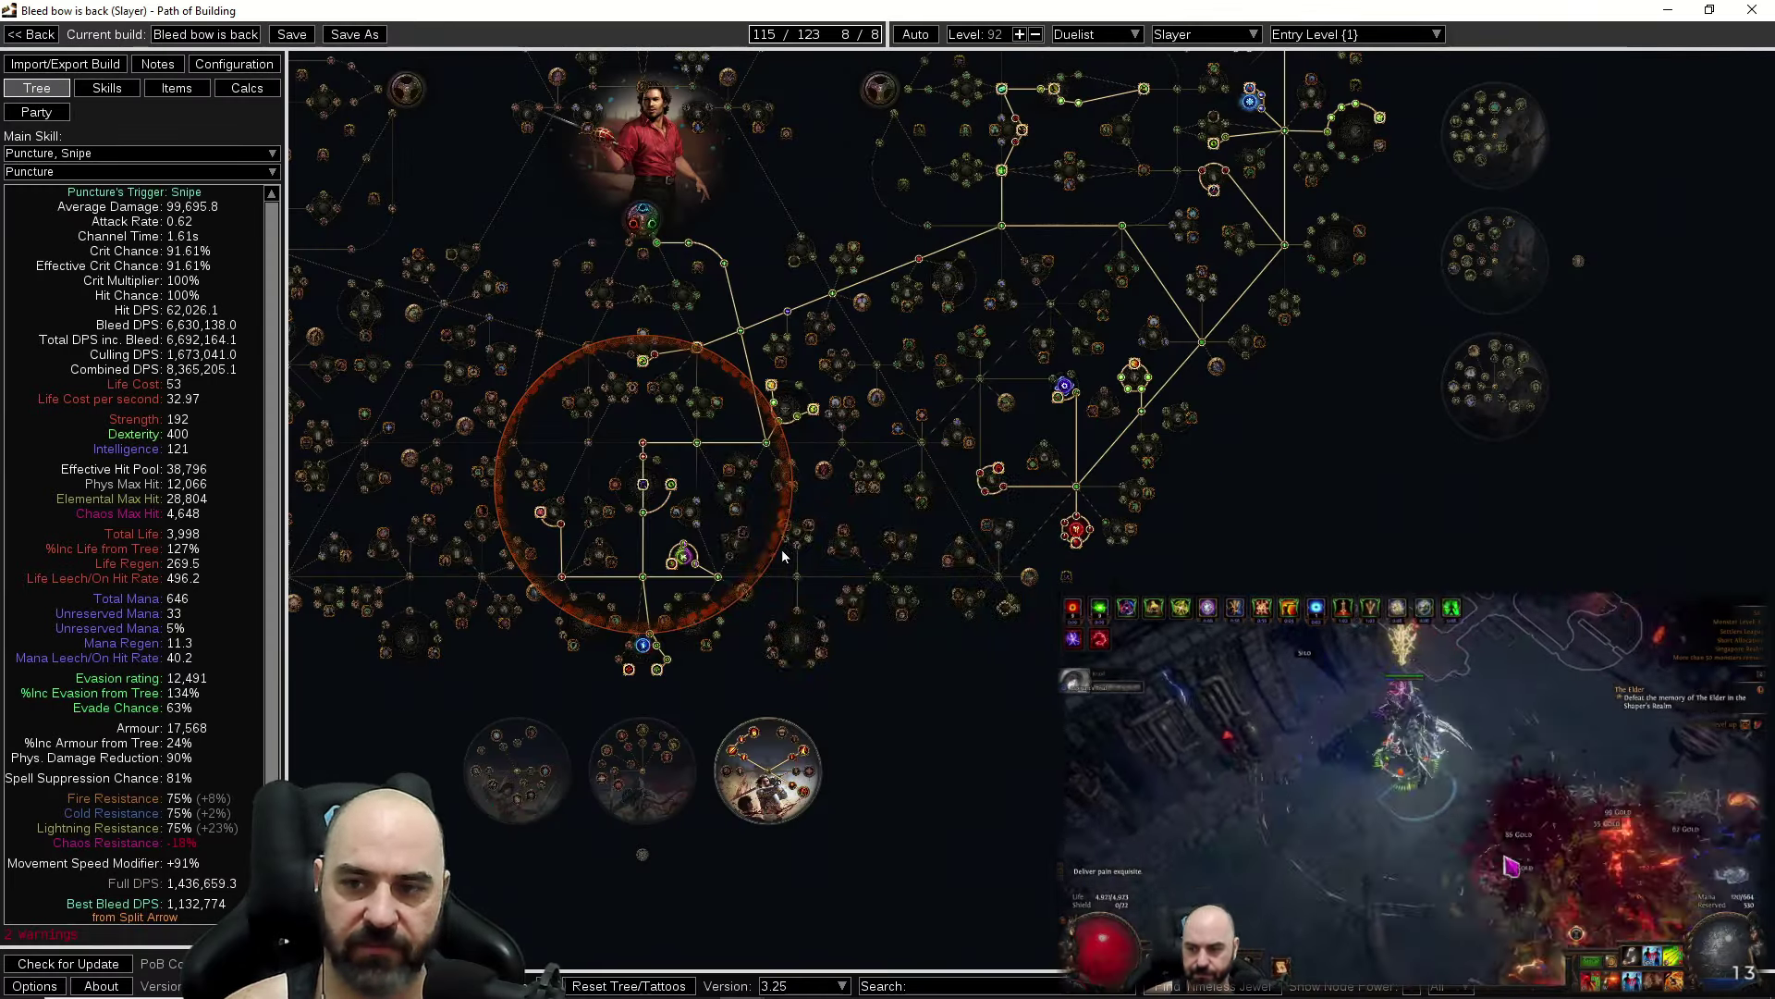
click(176, 88)
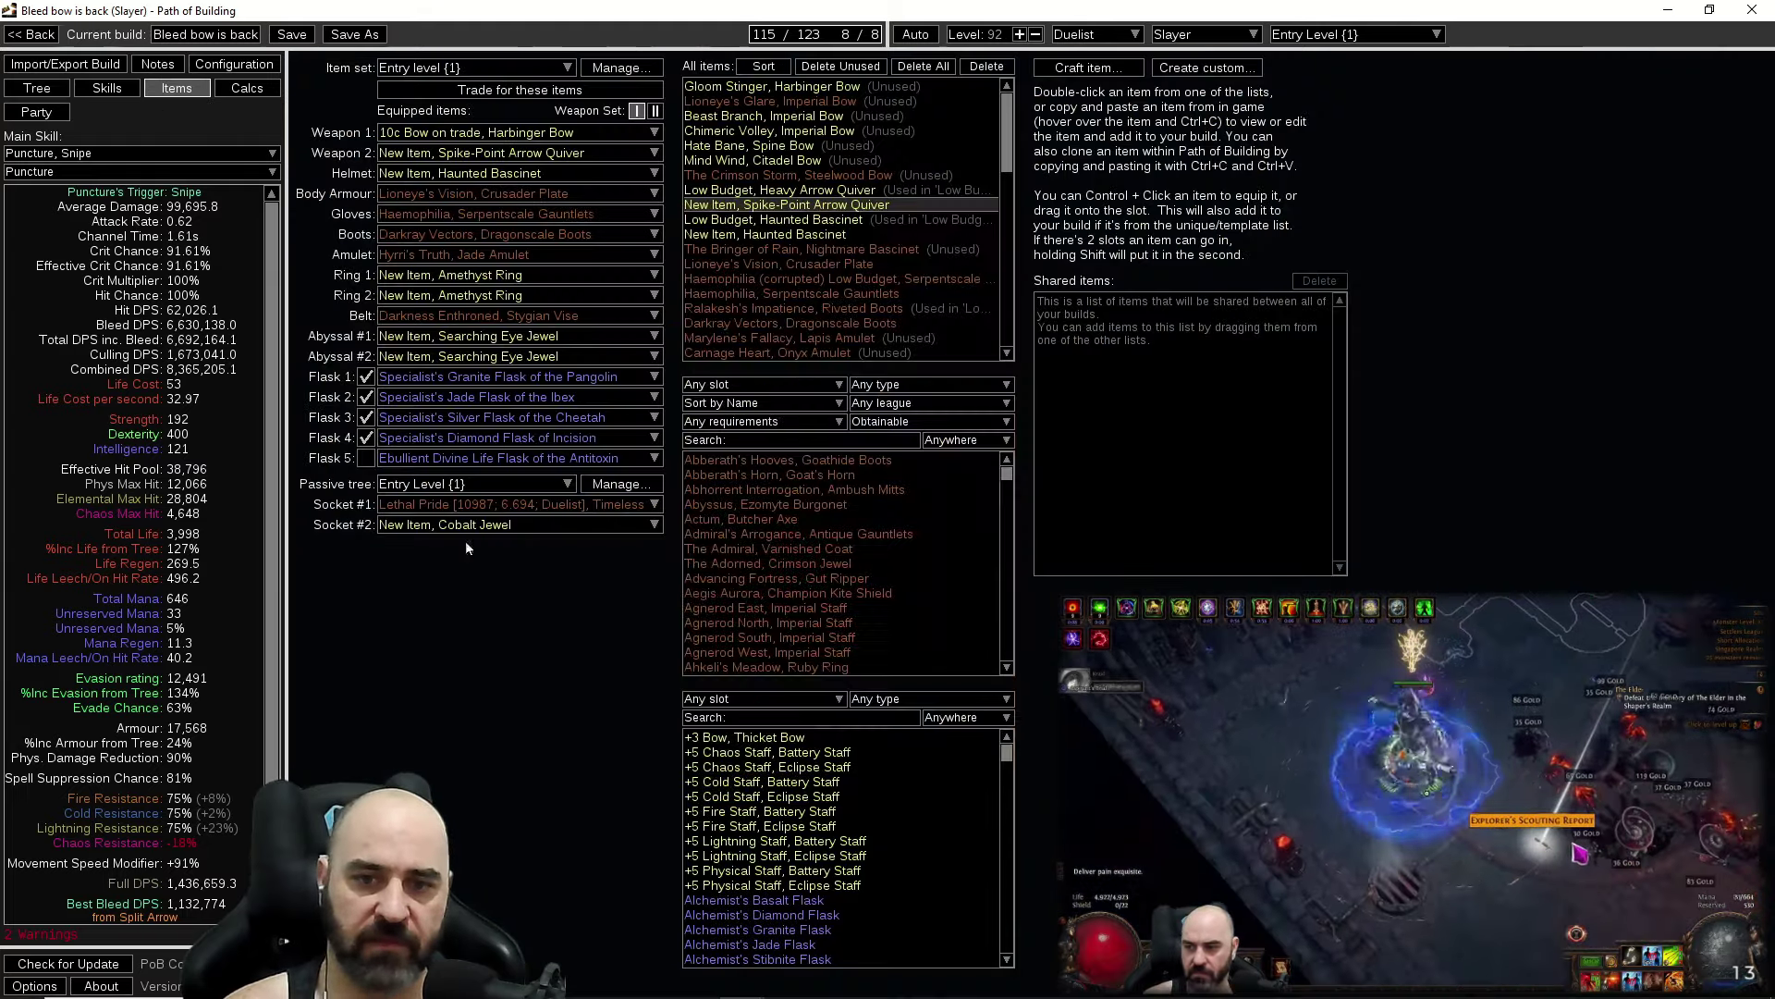
mouse_move(469, 527)
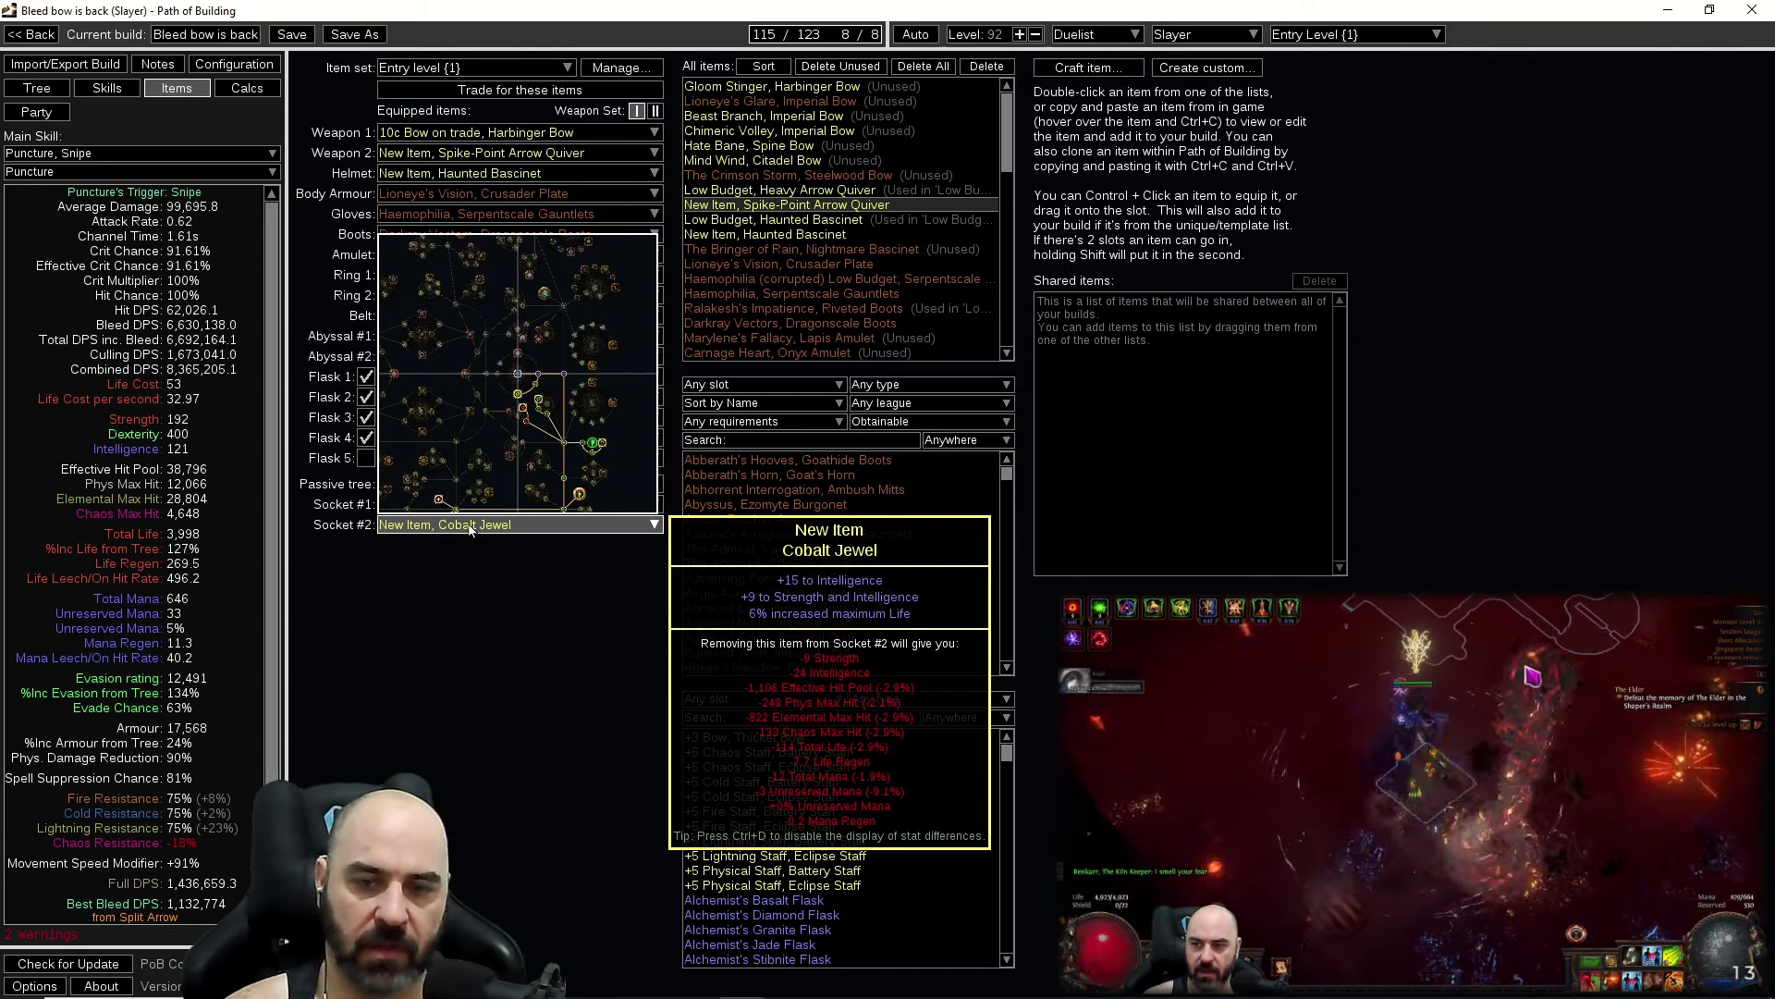
key(ctrl+1)
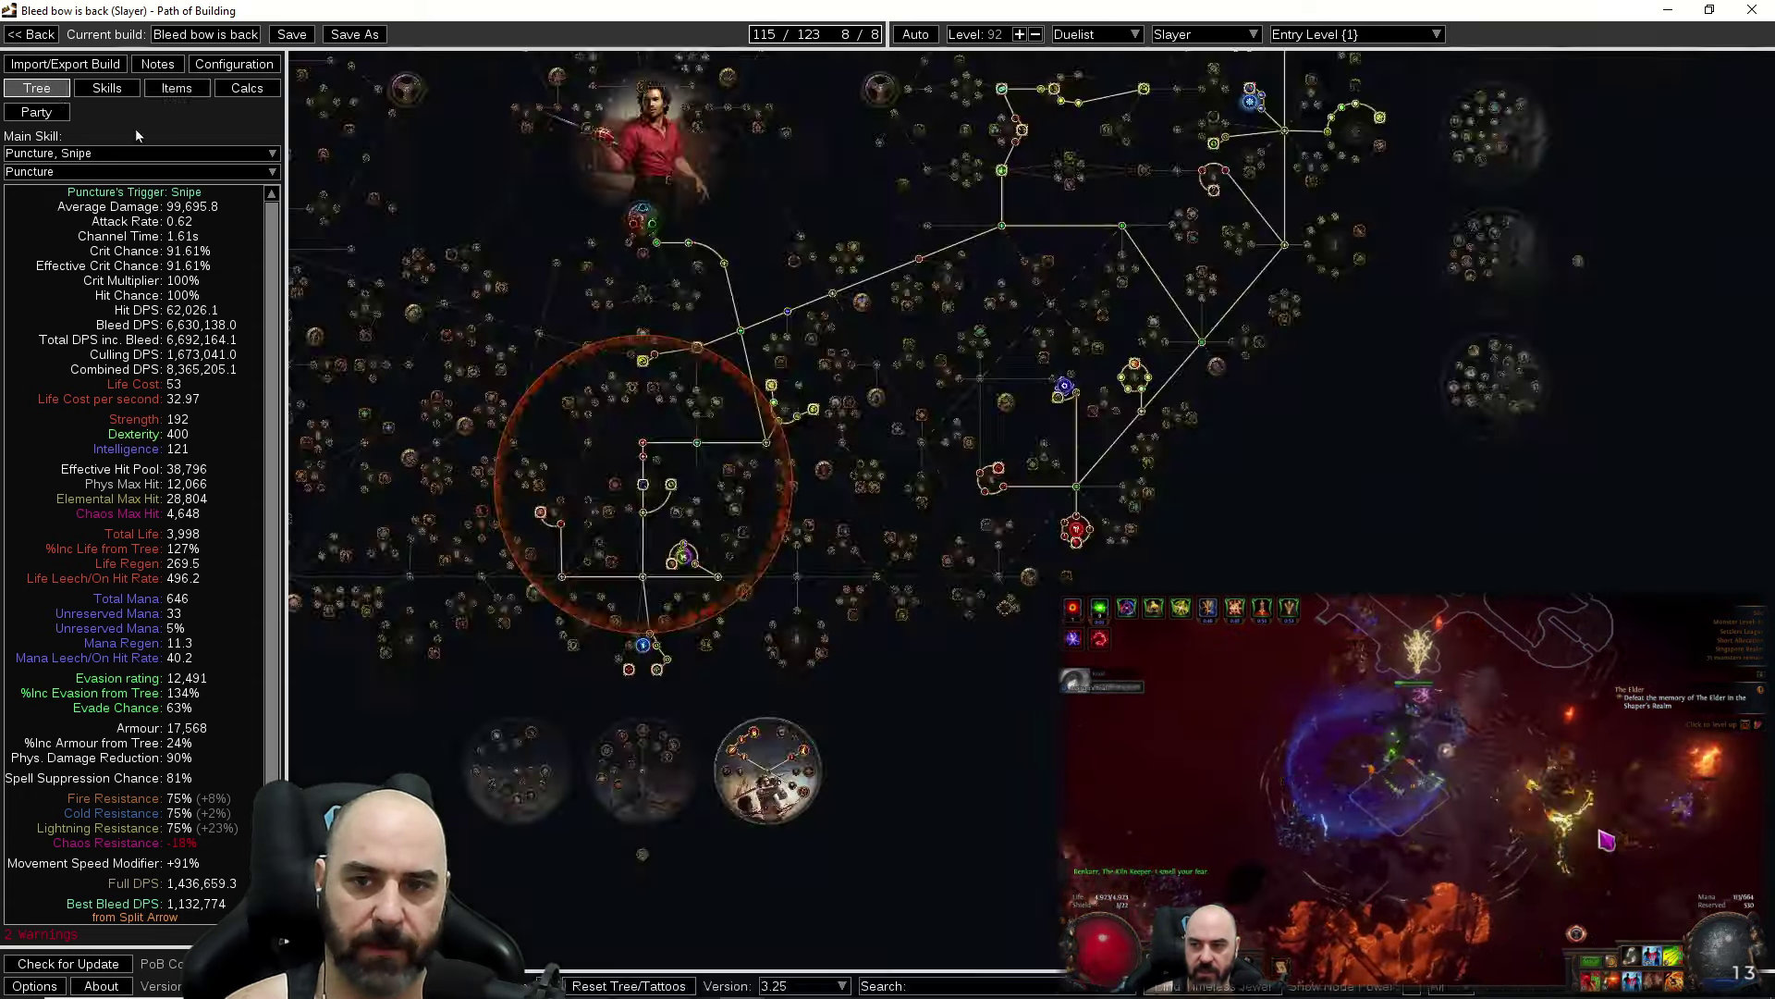
scroll(823, 213, up, 1)
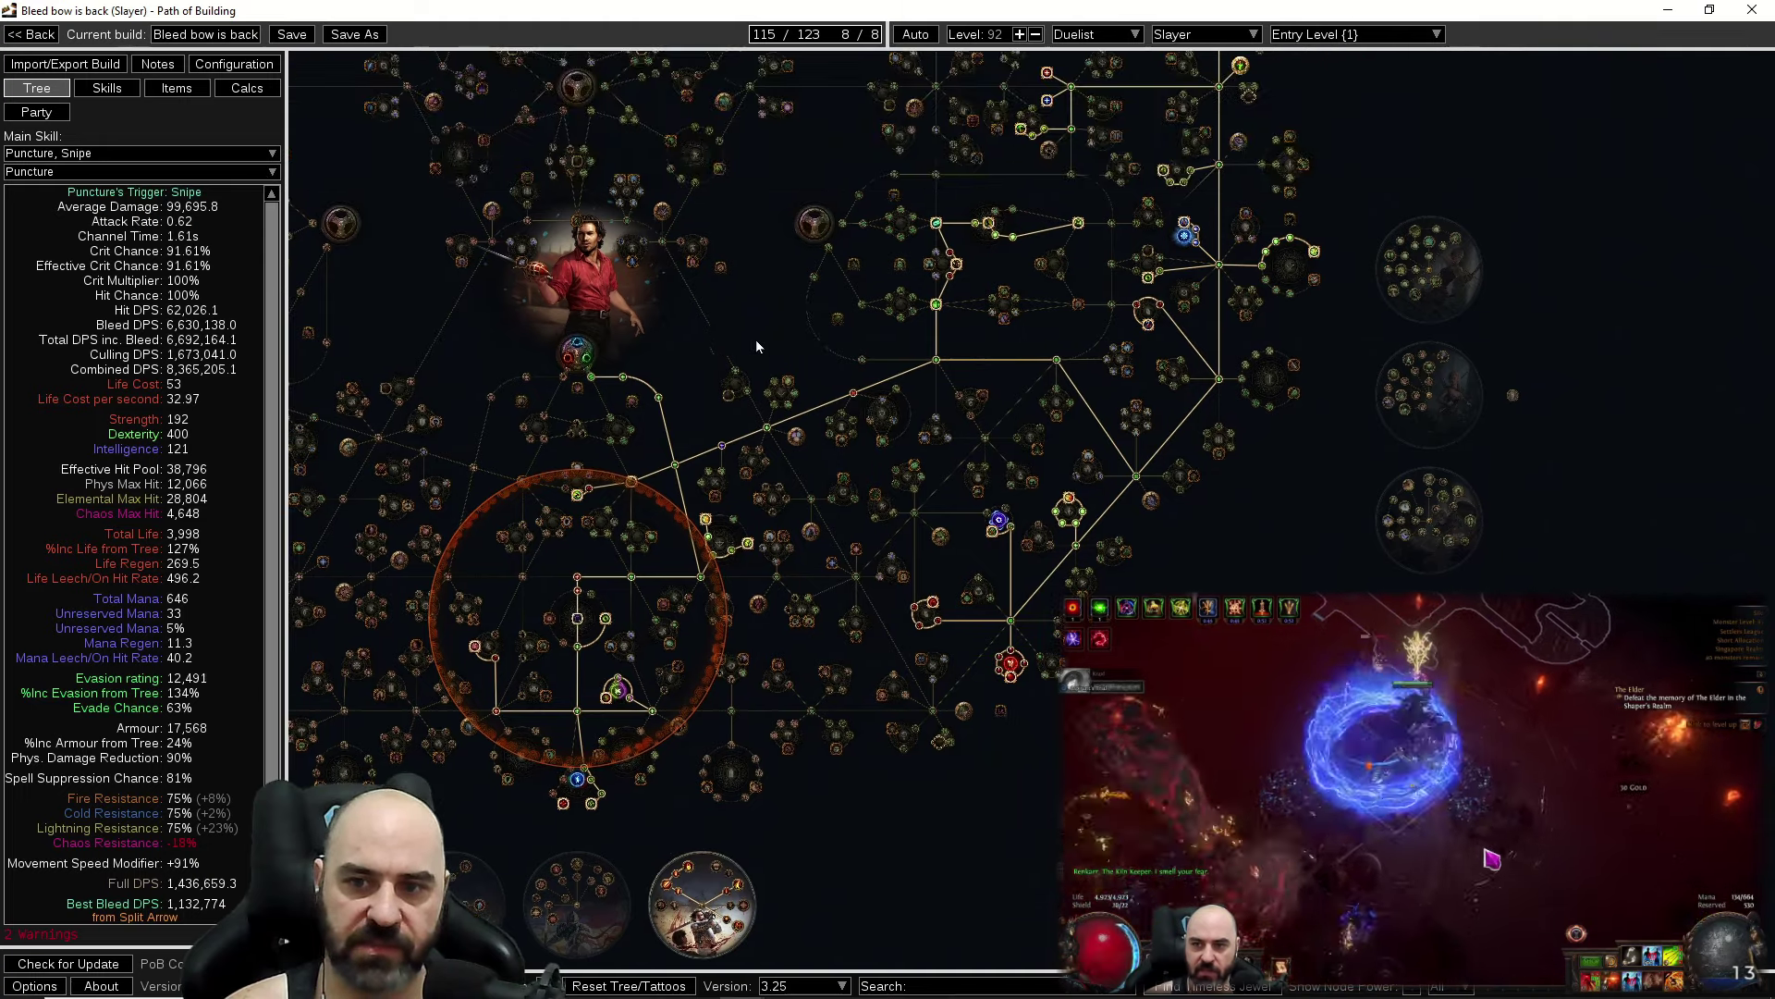
scroll(745, 346, up, 1)
drag(588, 533, 670, 402)
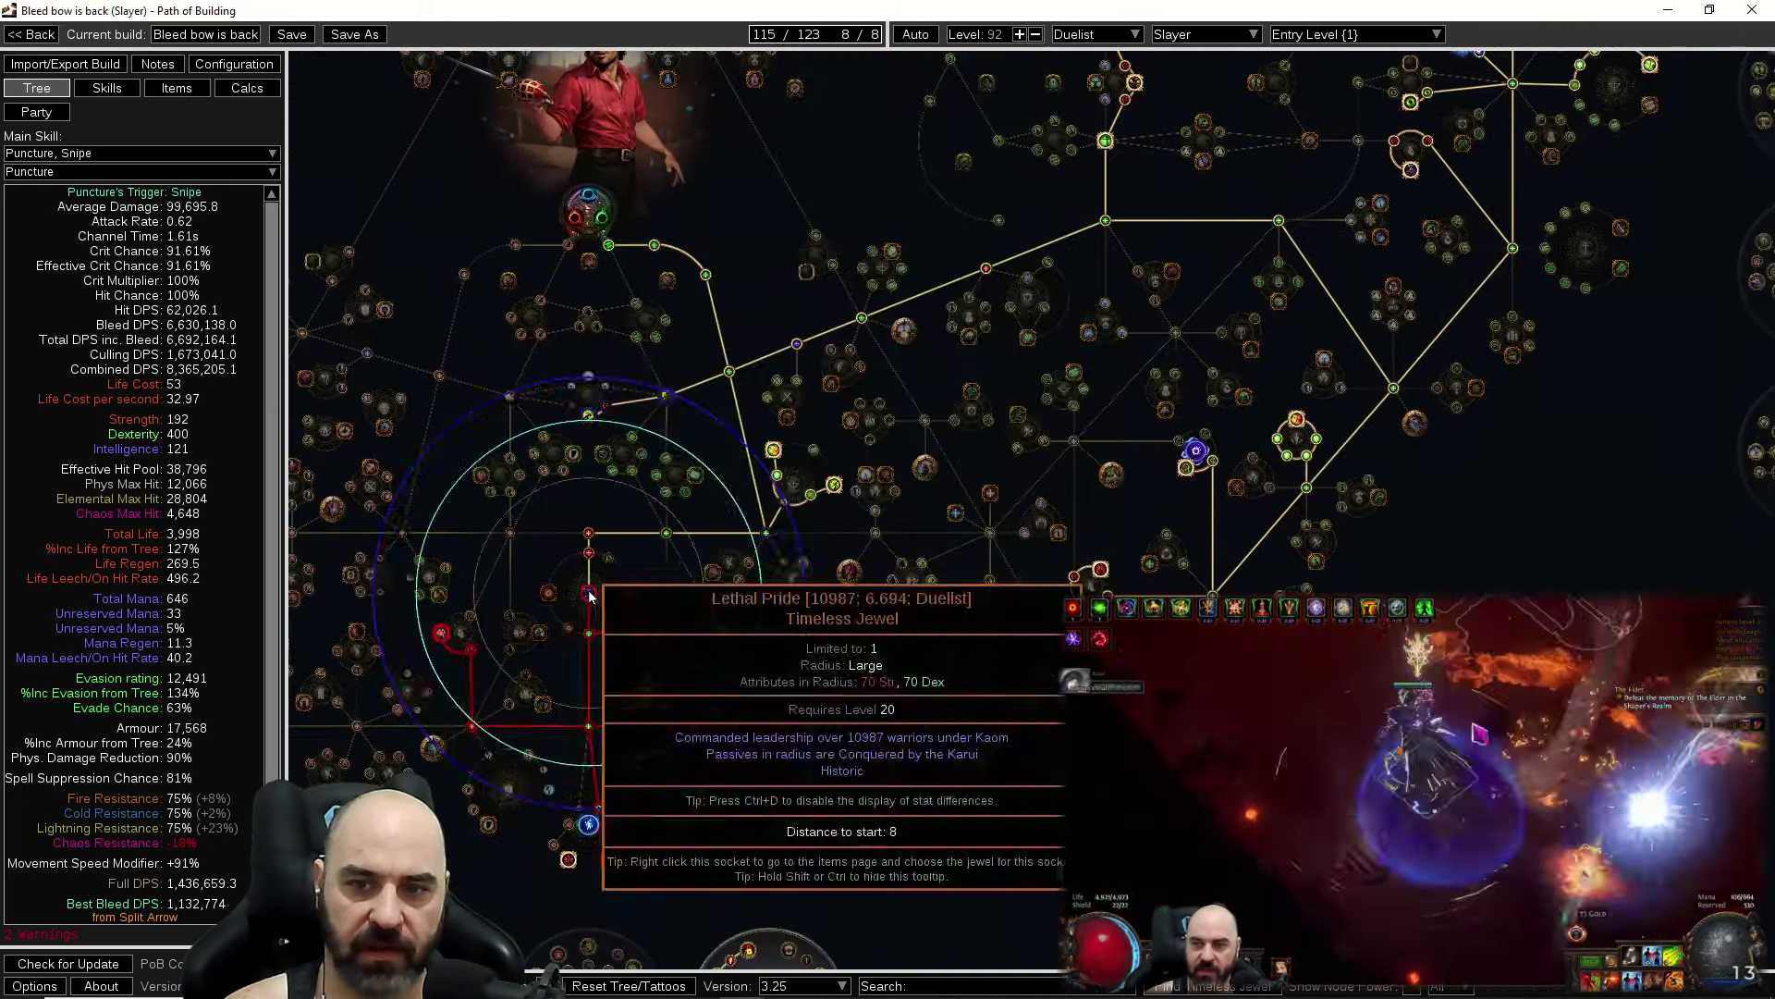
scroll(627, 596, down, 1)
drag(1216, 121, 1058, 418)
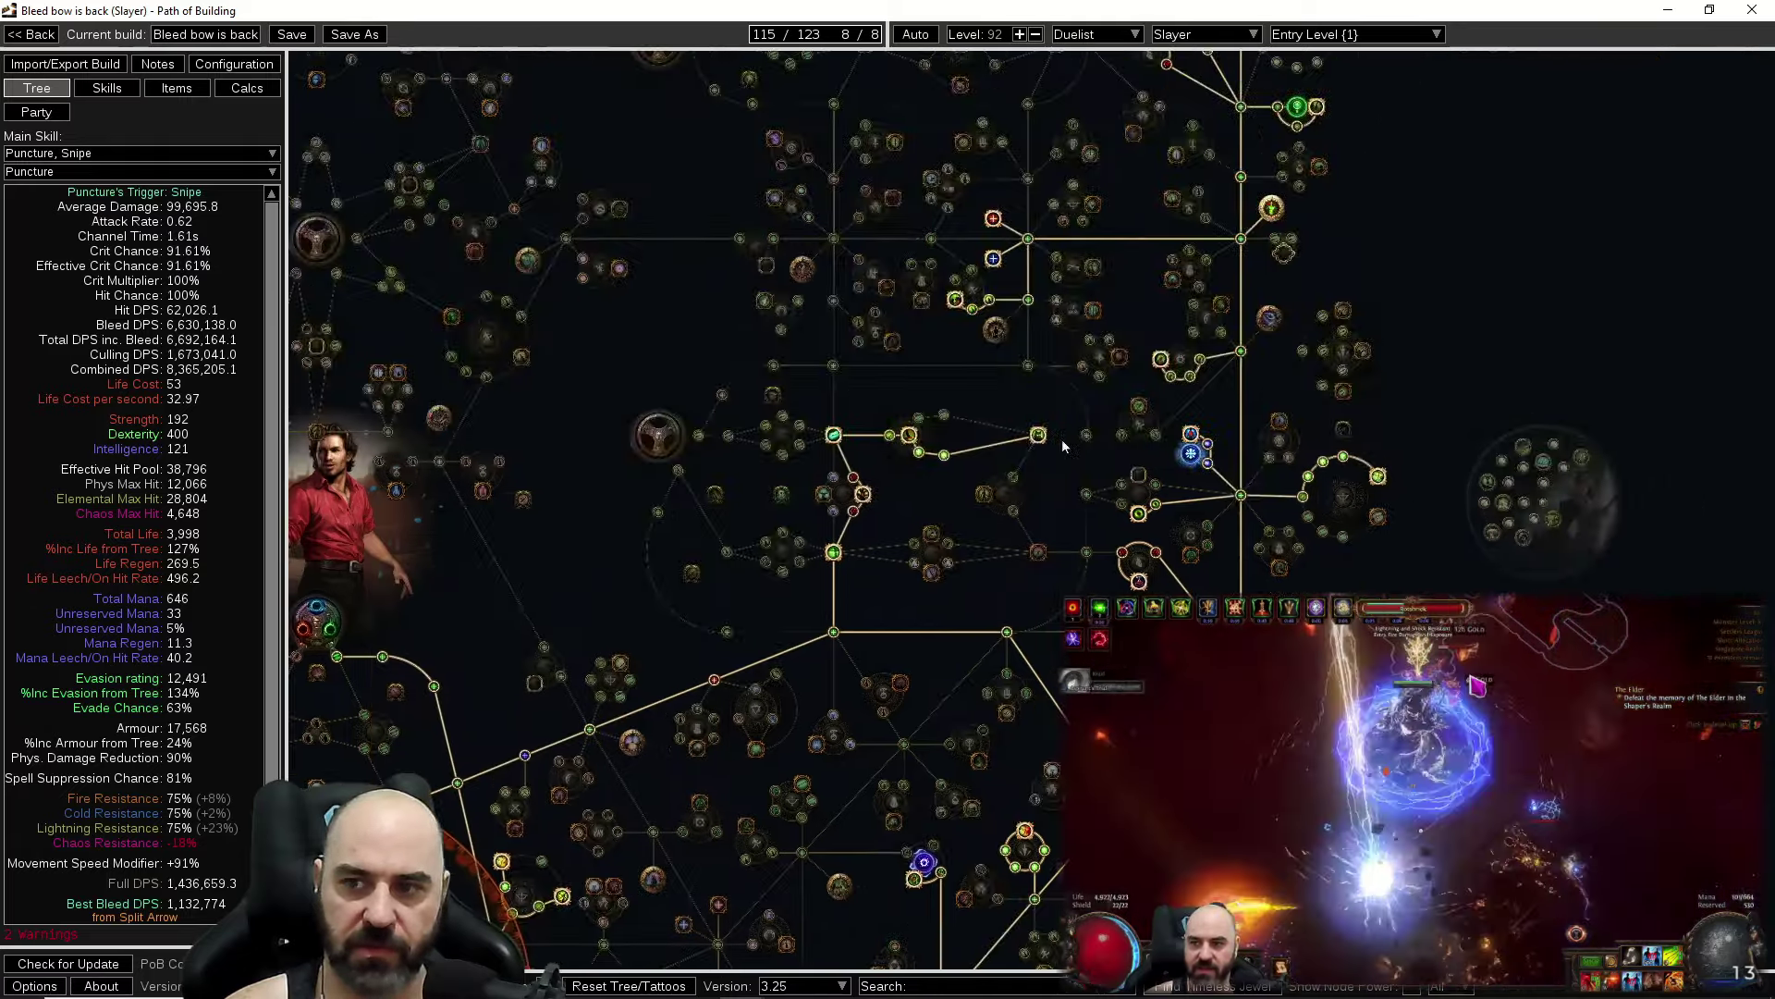
drag(1152, 495, 1117, 898)
drag(555, 925, 1050, 131)
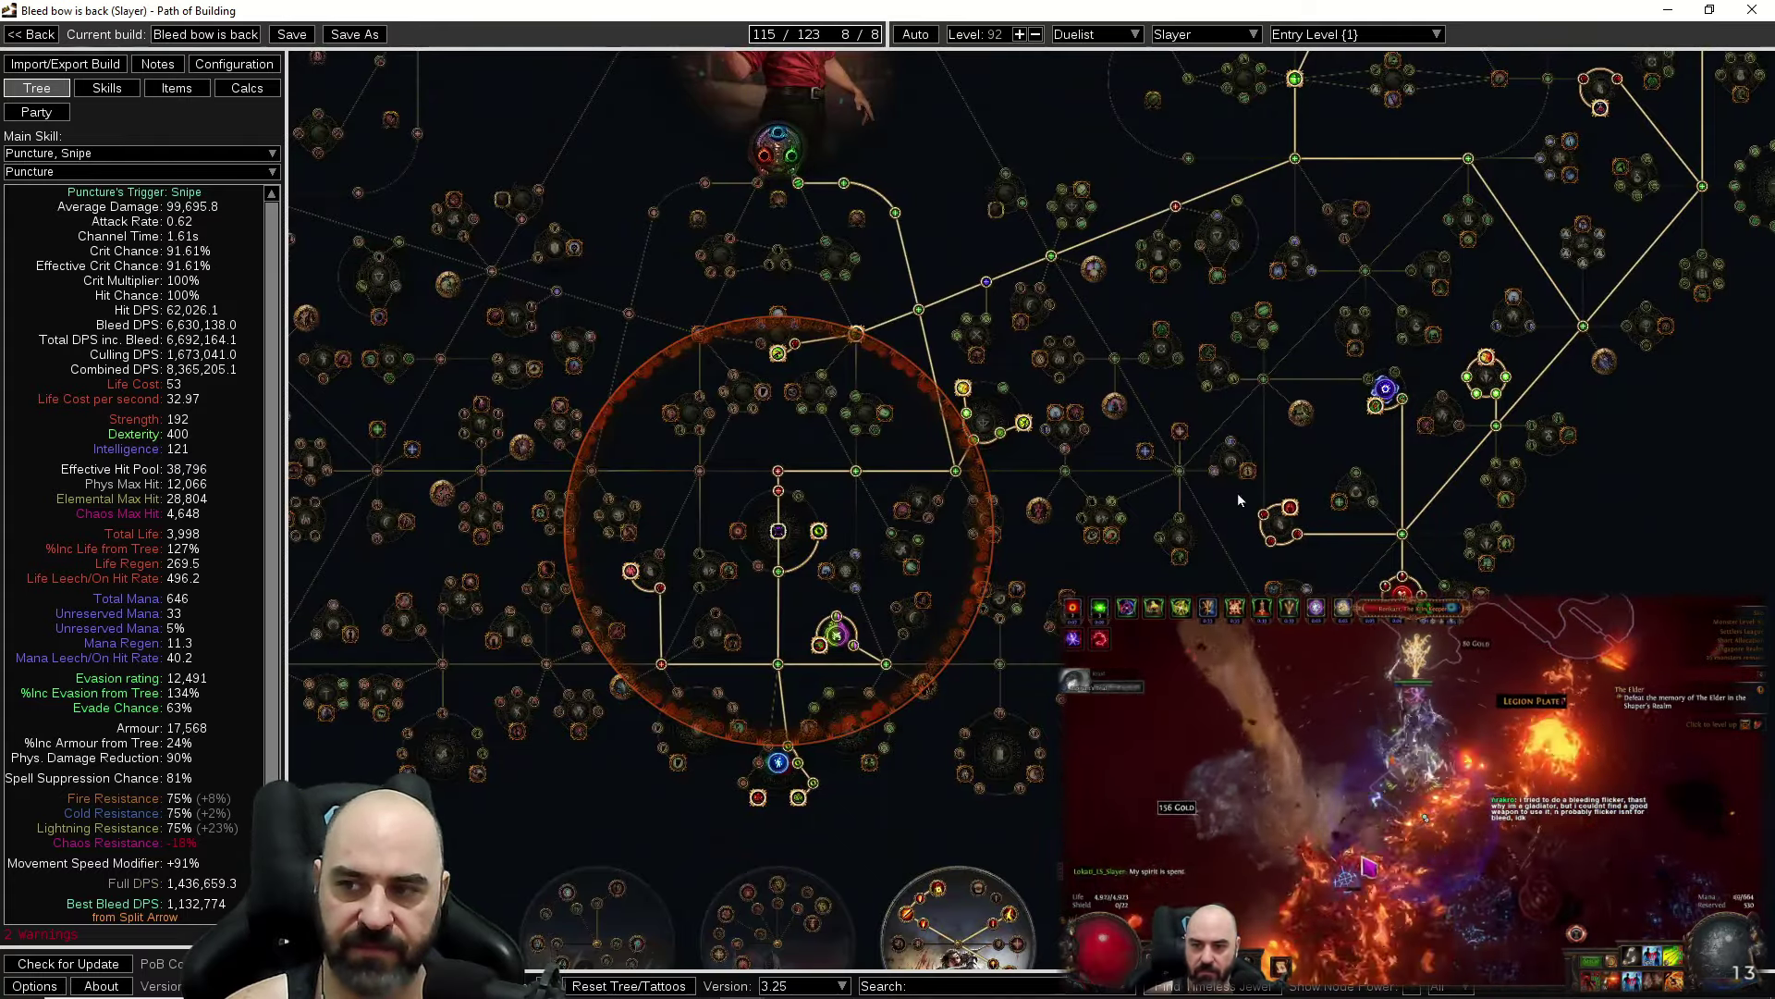
drag(1328, 462, 947, 689)
drag(1075, 536, 1218, 250)
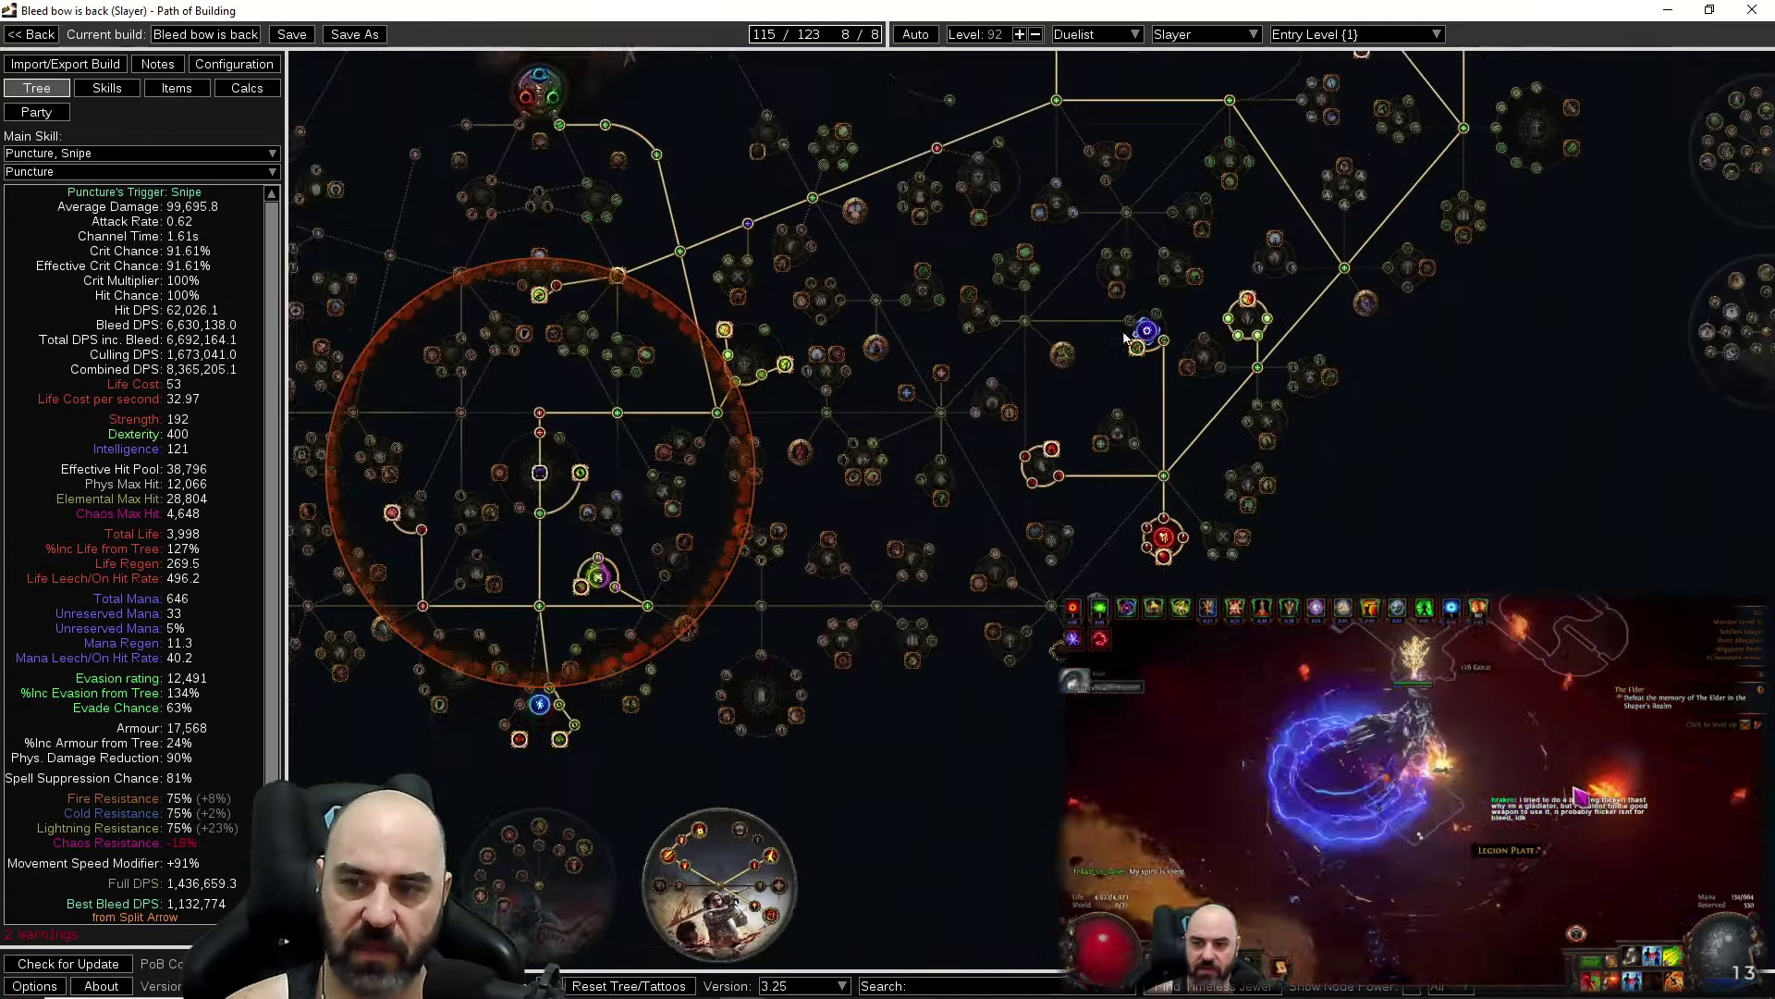
drag(1190, 309, 1121, 407)
drag(1046, 662, 1239, 308)
drag(1080, 536, 1356, 212)
drag(1037, 610, 1155, 524)
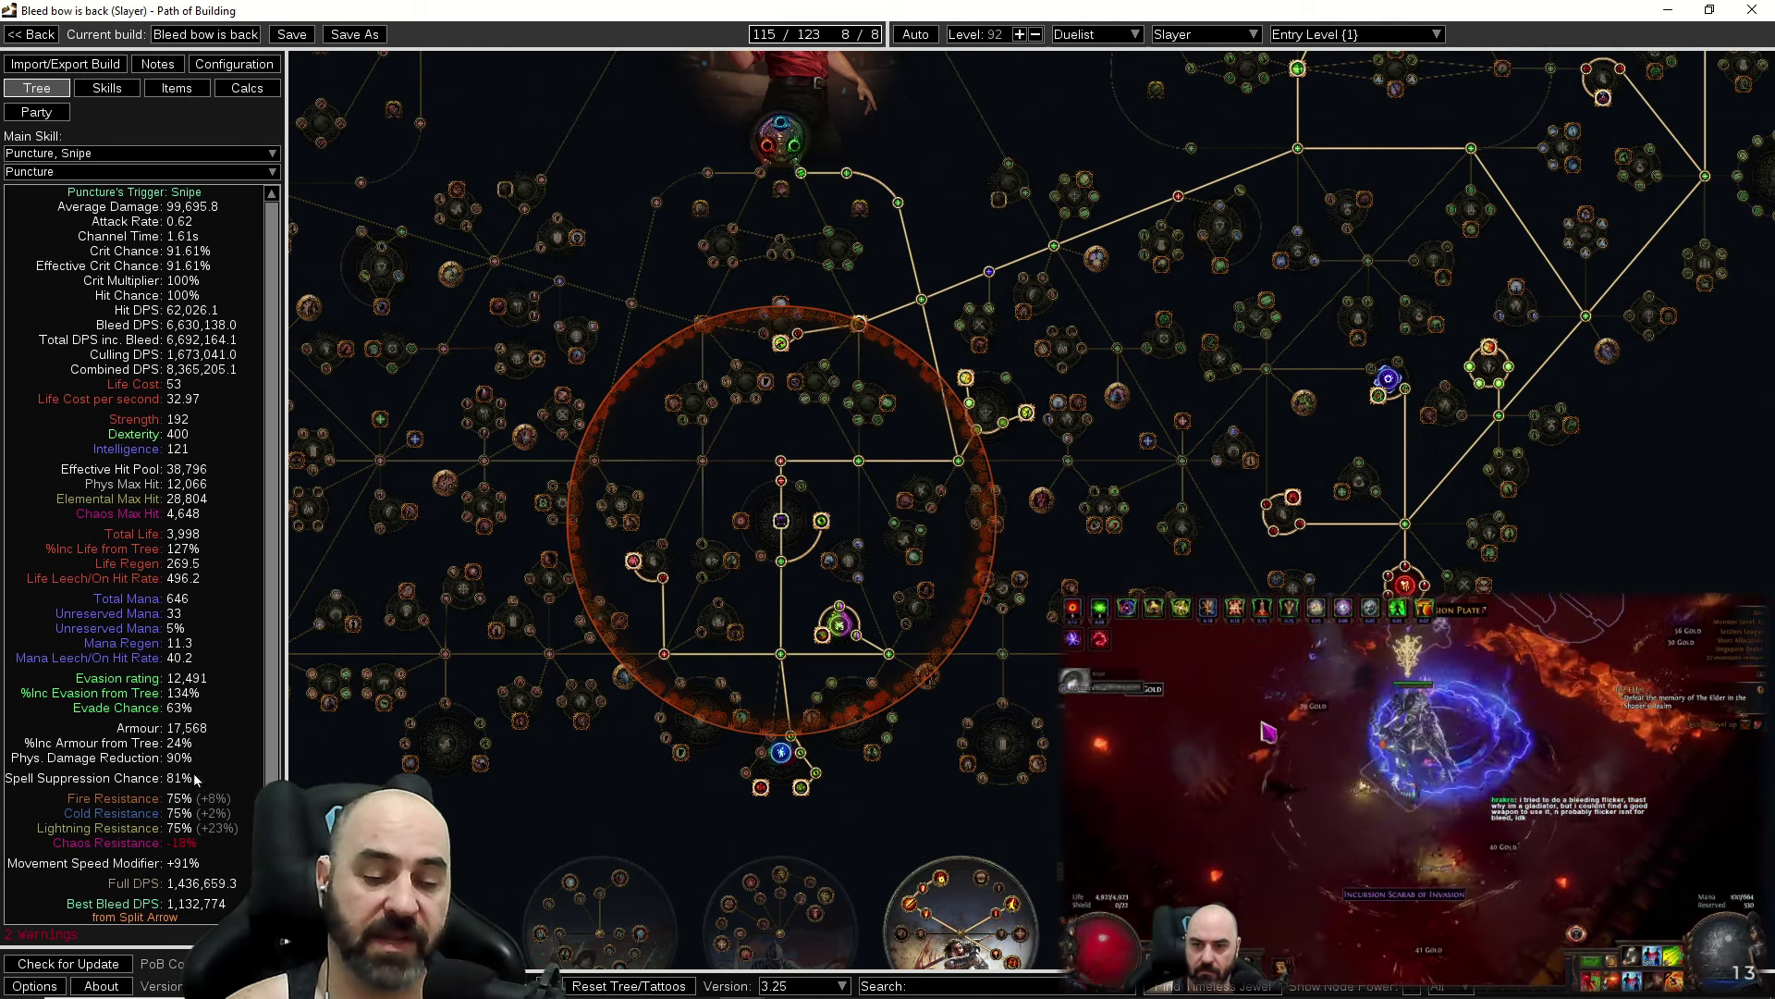
Inspect the masteries and notables around and right of the jewel radius.
mouse_move(867, 740)
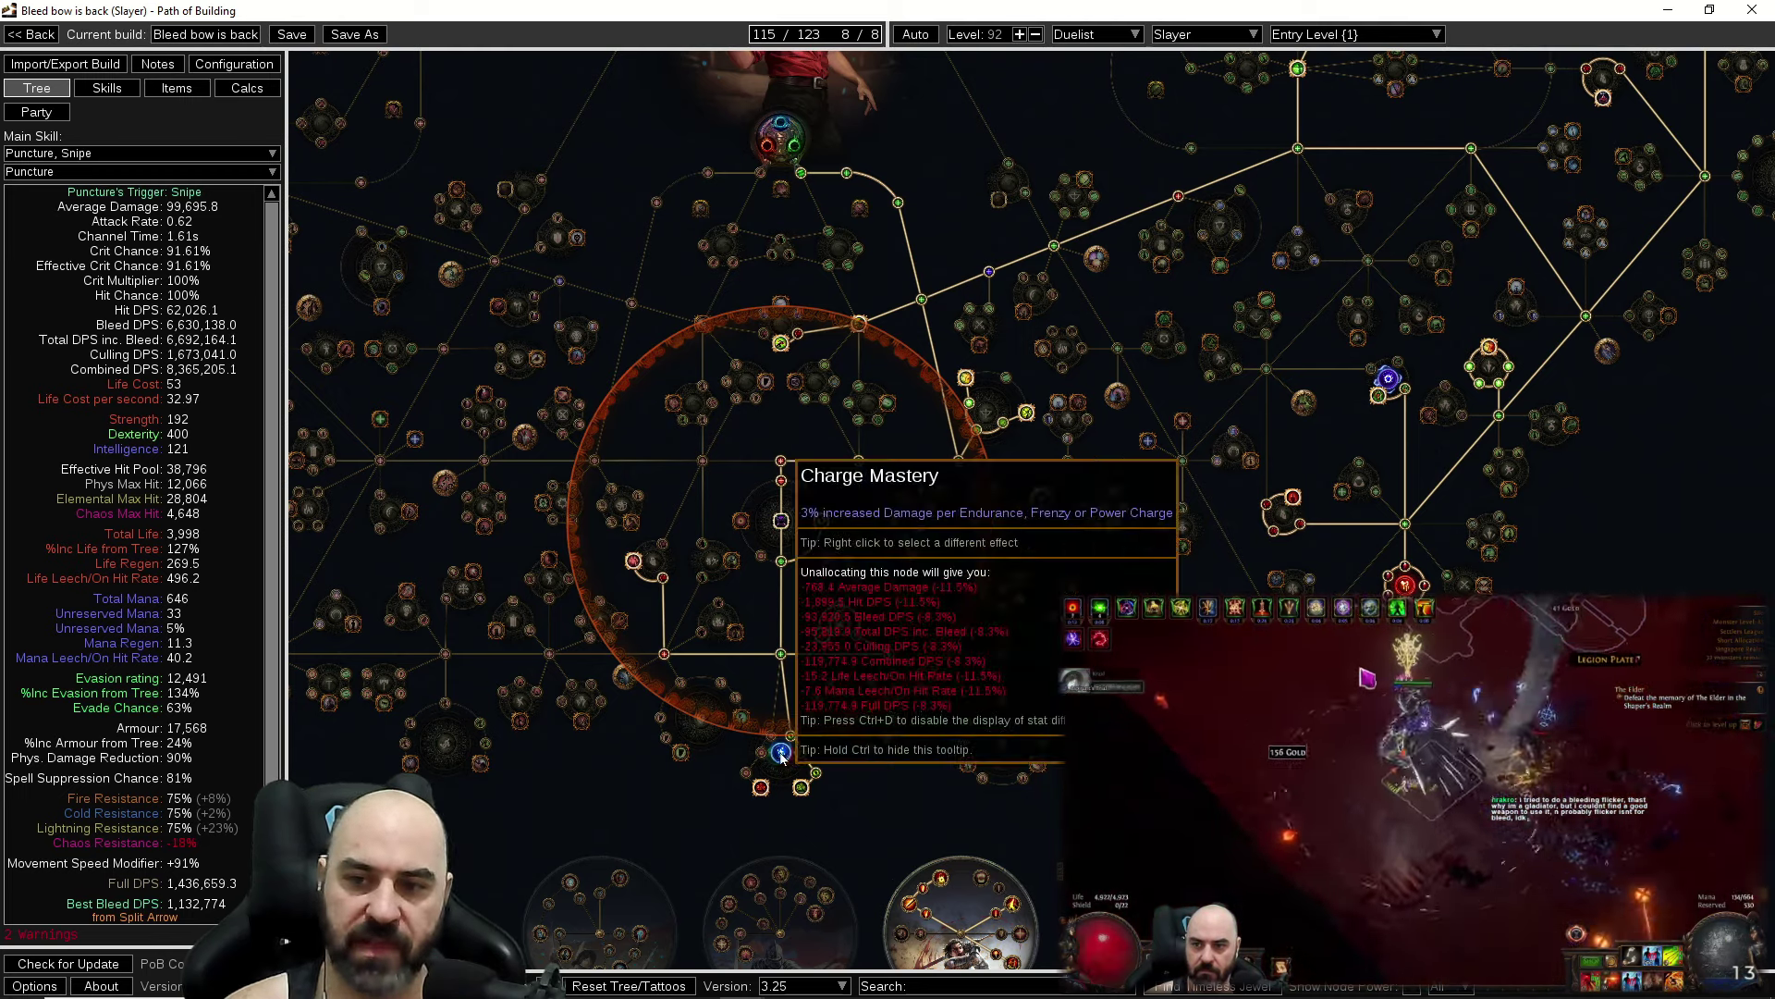
mouse_move(801, 788)
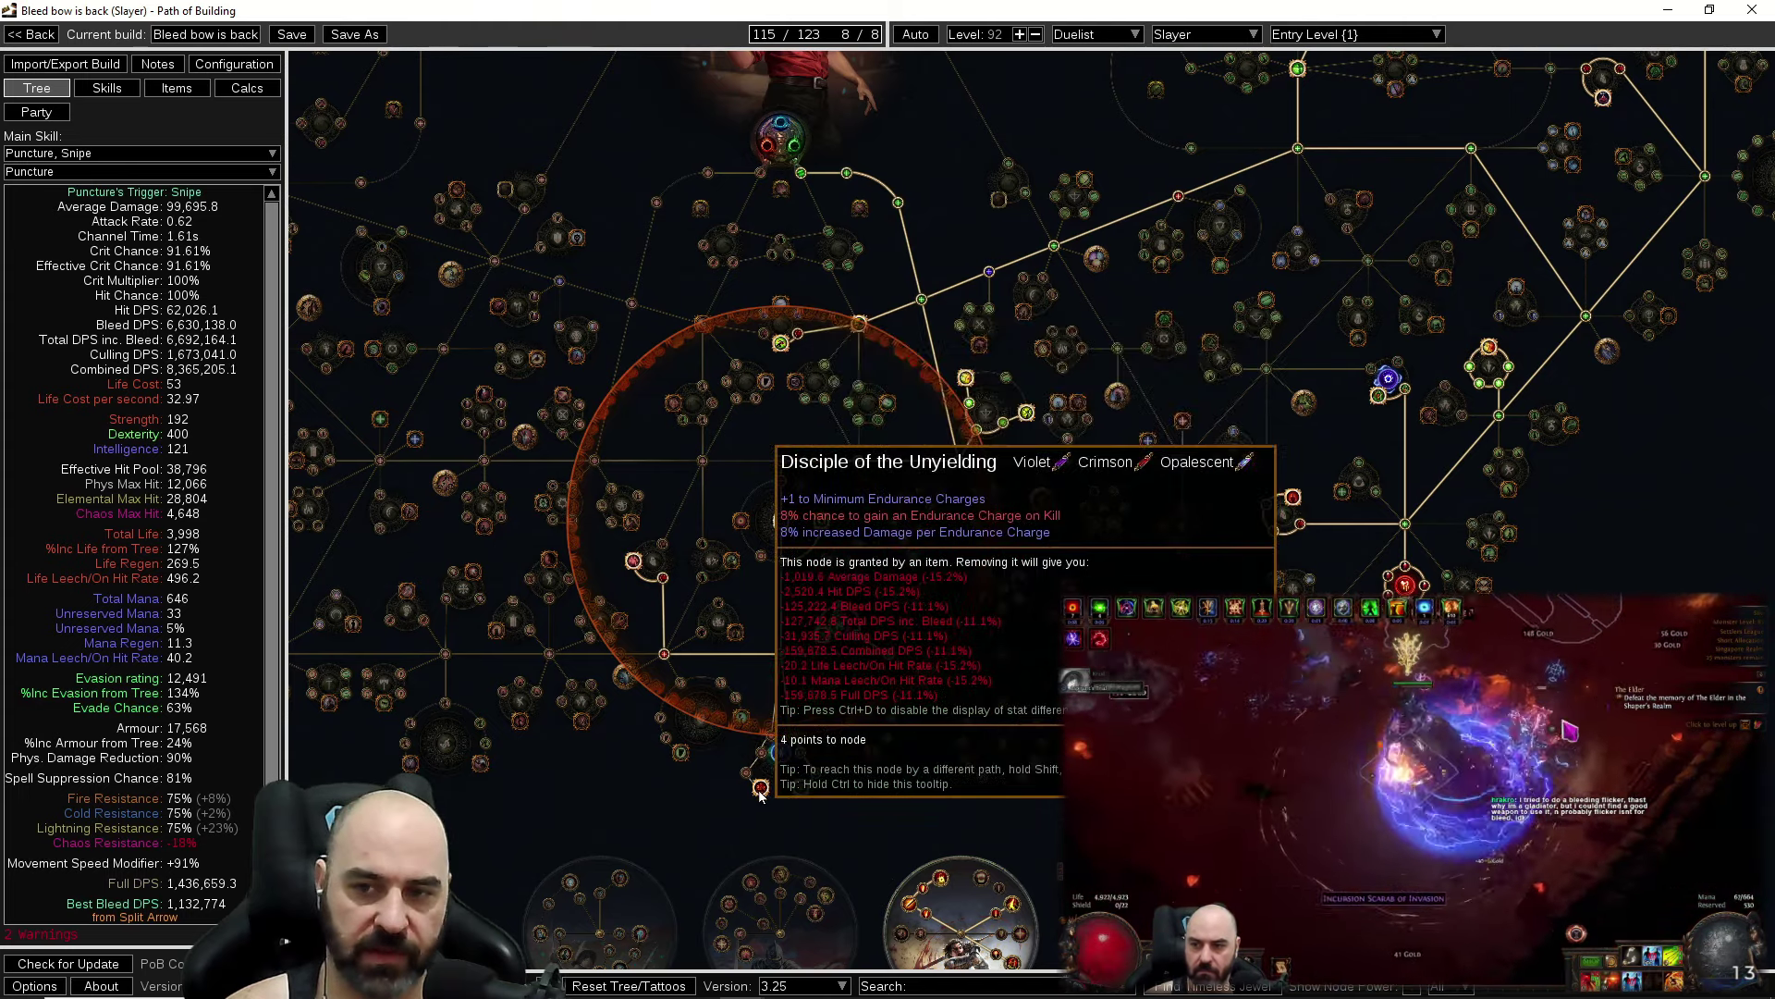
drag(1343, 746, 740, 879)
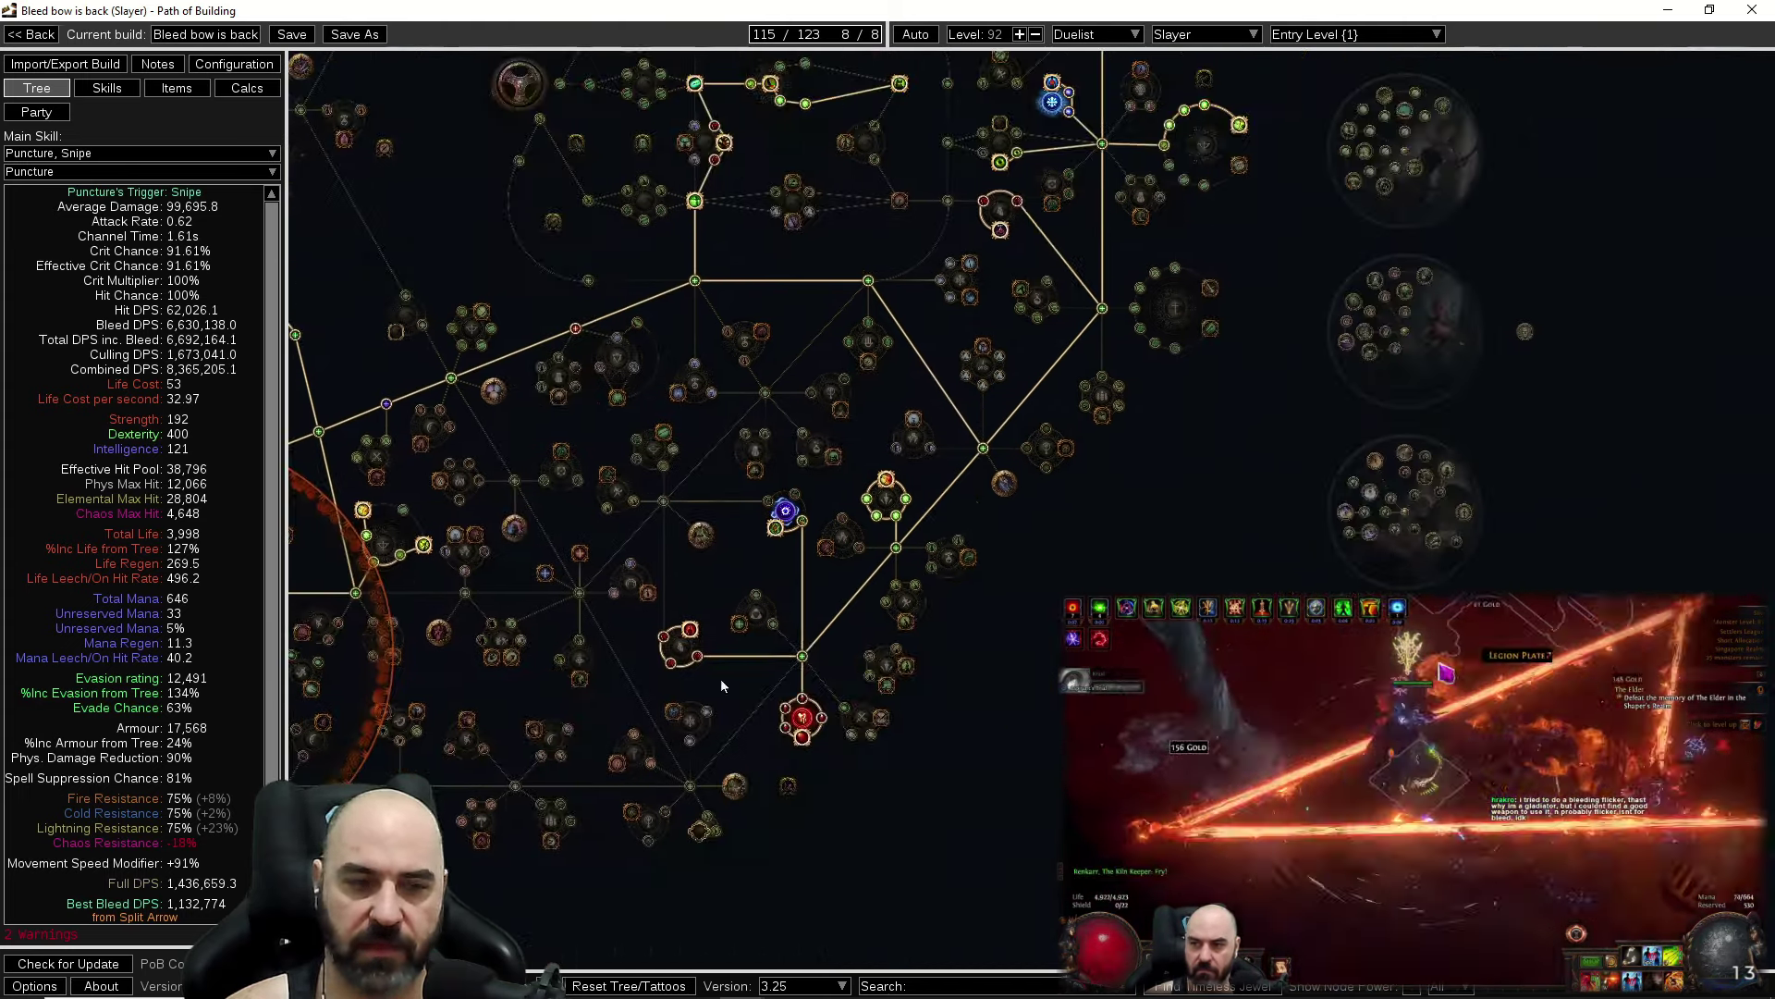
mouse_move(694, 629)
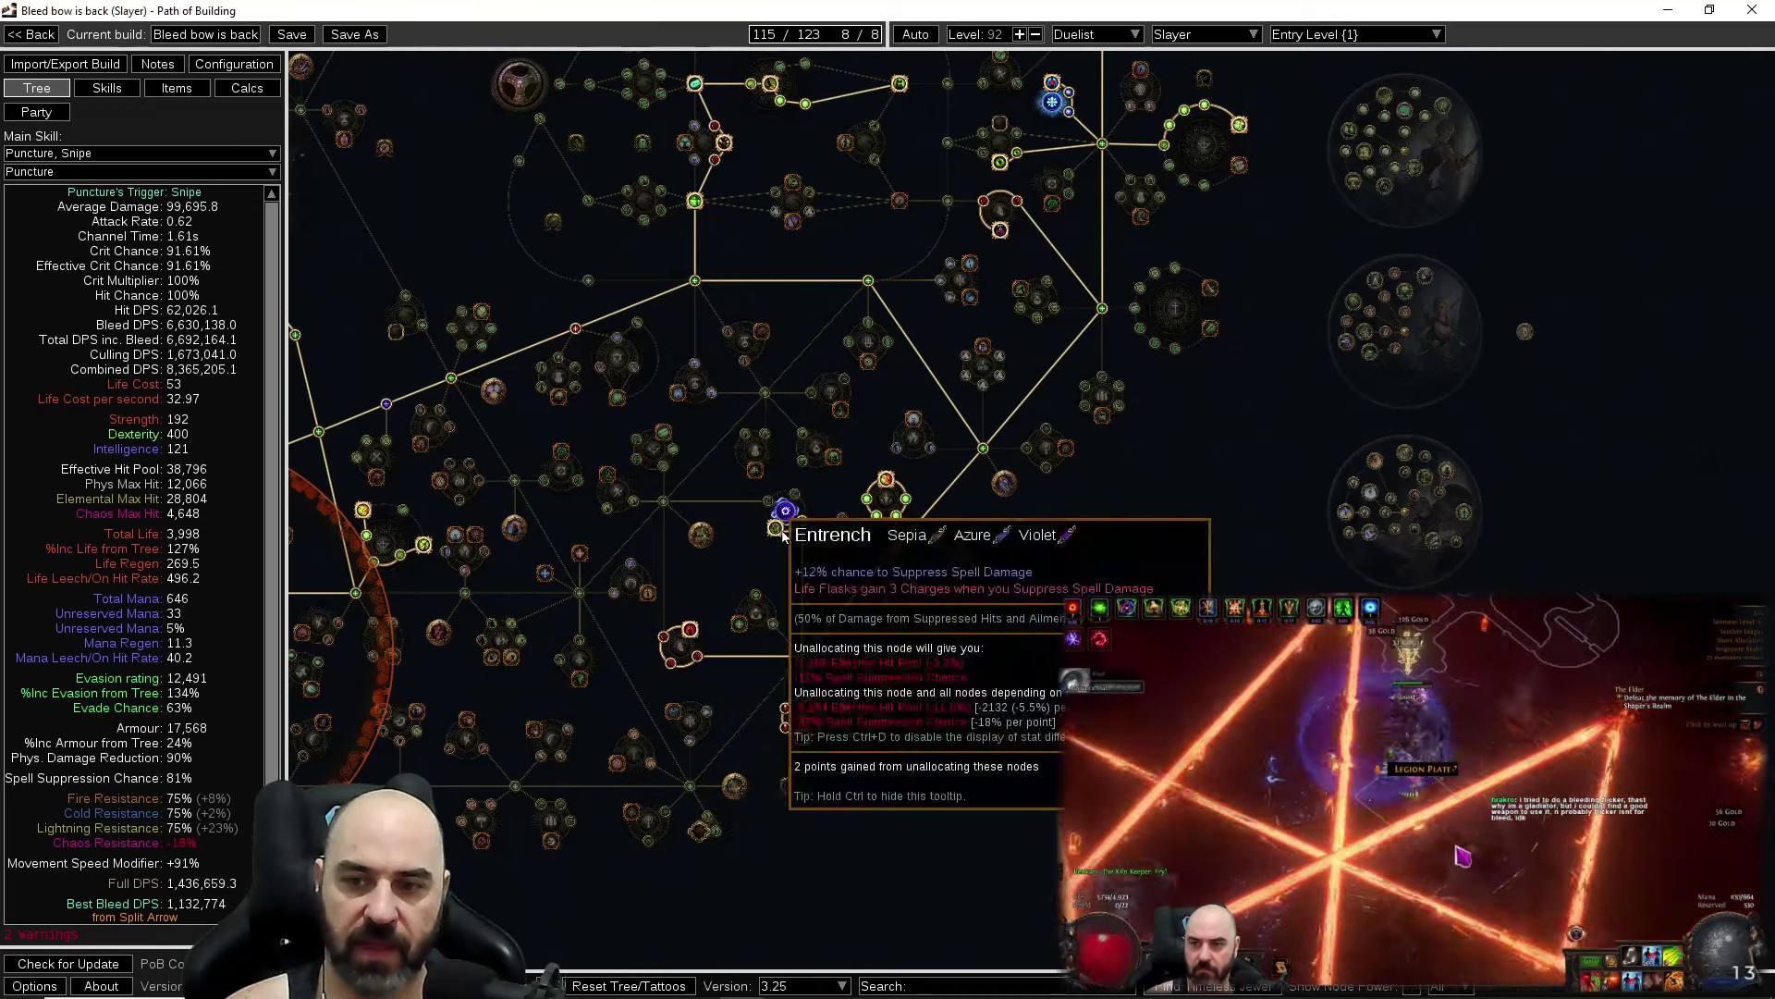
mouse_move(885, 481)
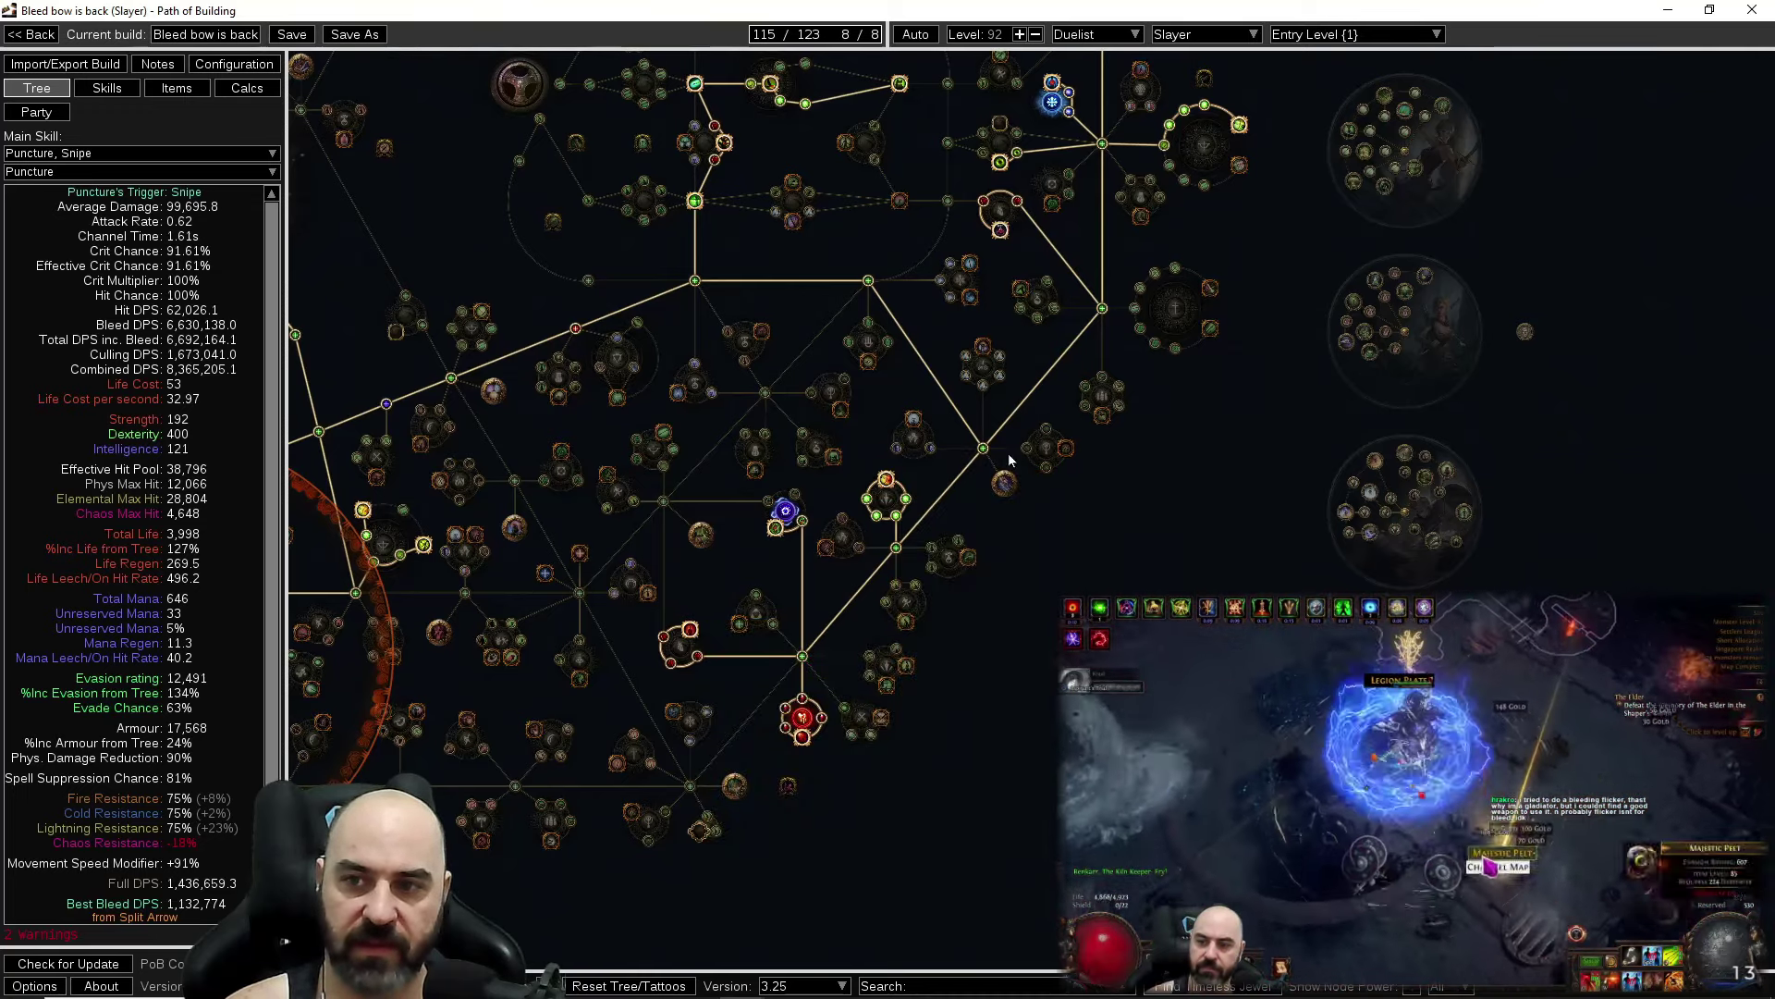
mouse_move(808, 724)
Inspect the Heartseeker and Perfect Agony nodes, then bring up the loadout list.
drag(1054, 88, 885, 477)
mouse_move(885, 477)
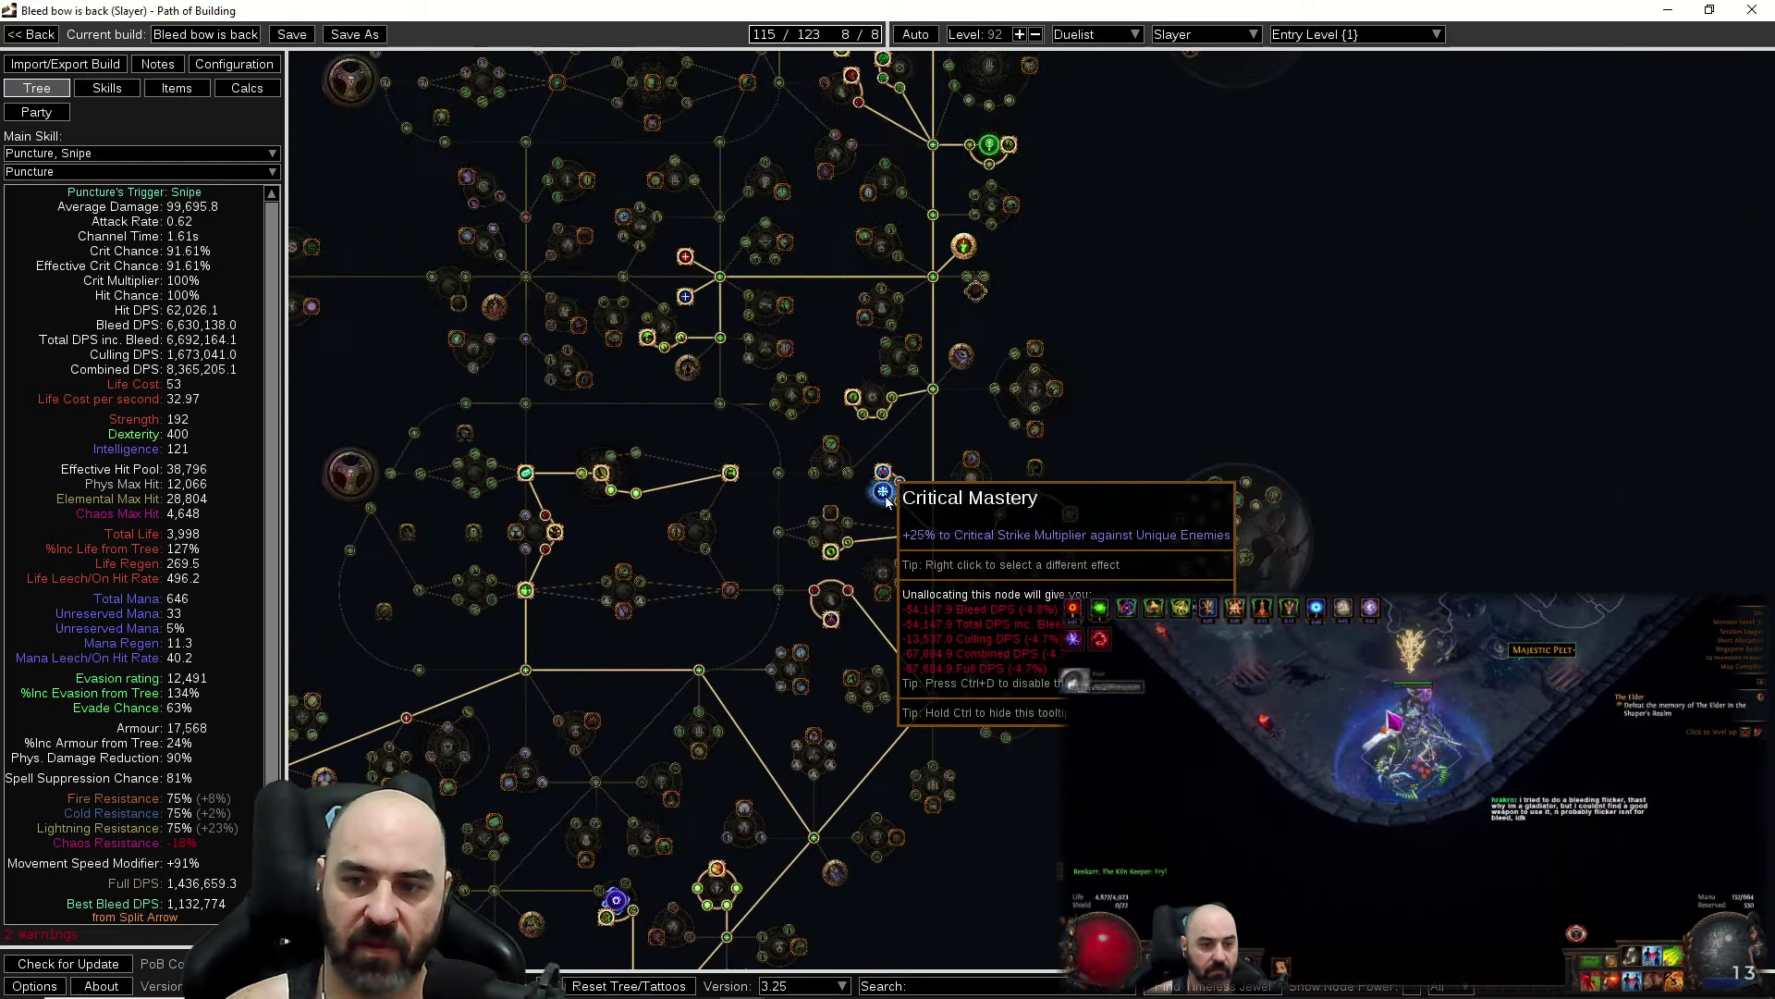
drag(1075, 346, 963, 622)
mouse_move(852, 536)
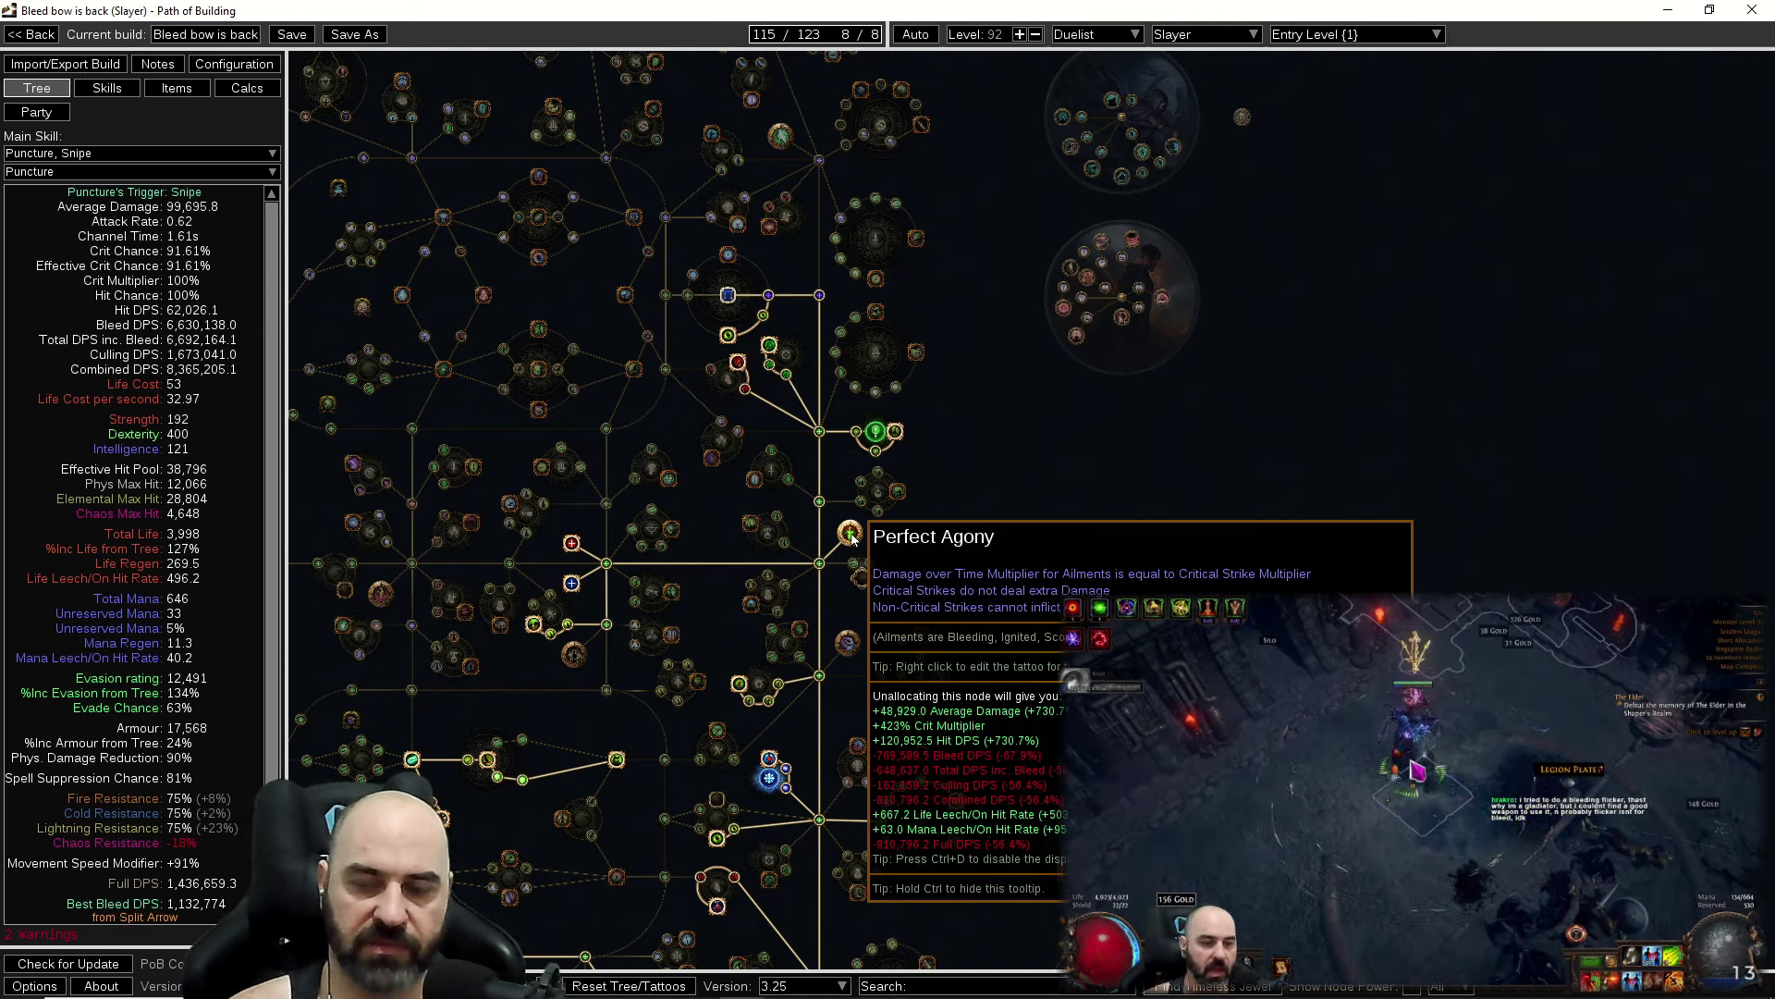
mouse_move(897, 435)
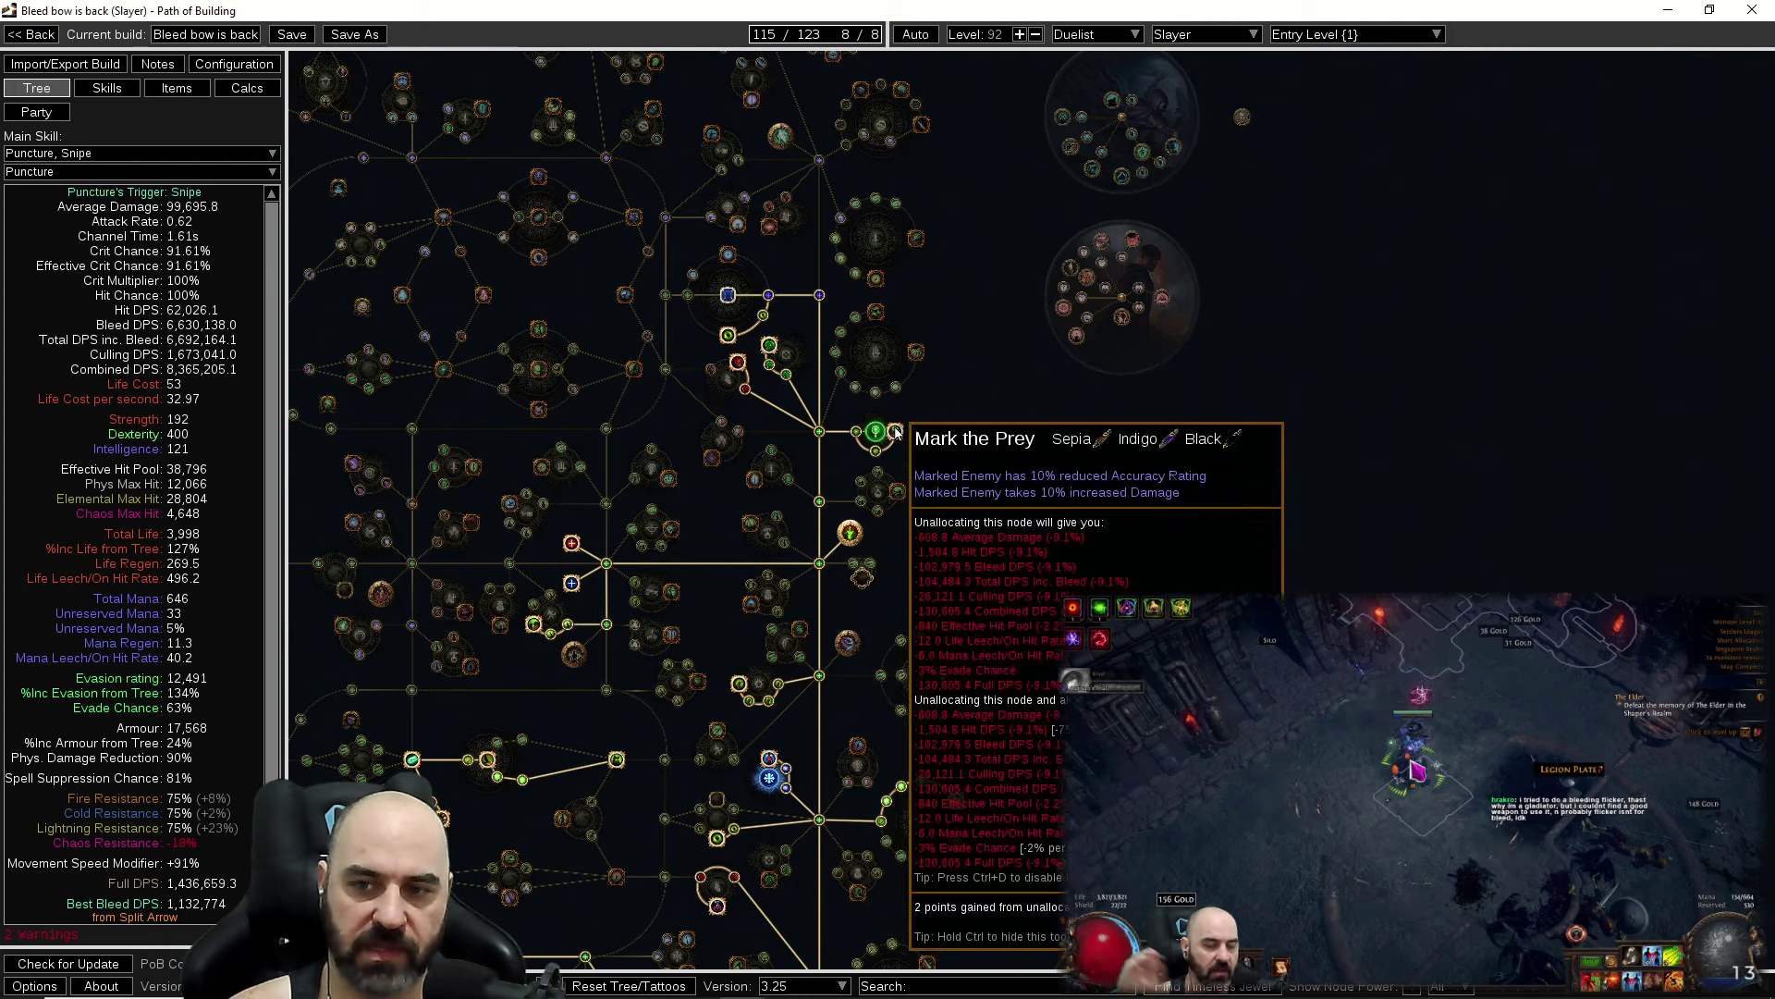
click(1350, 35)
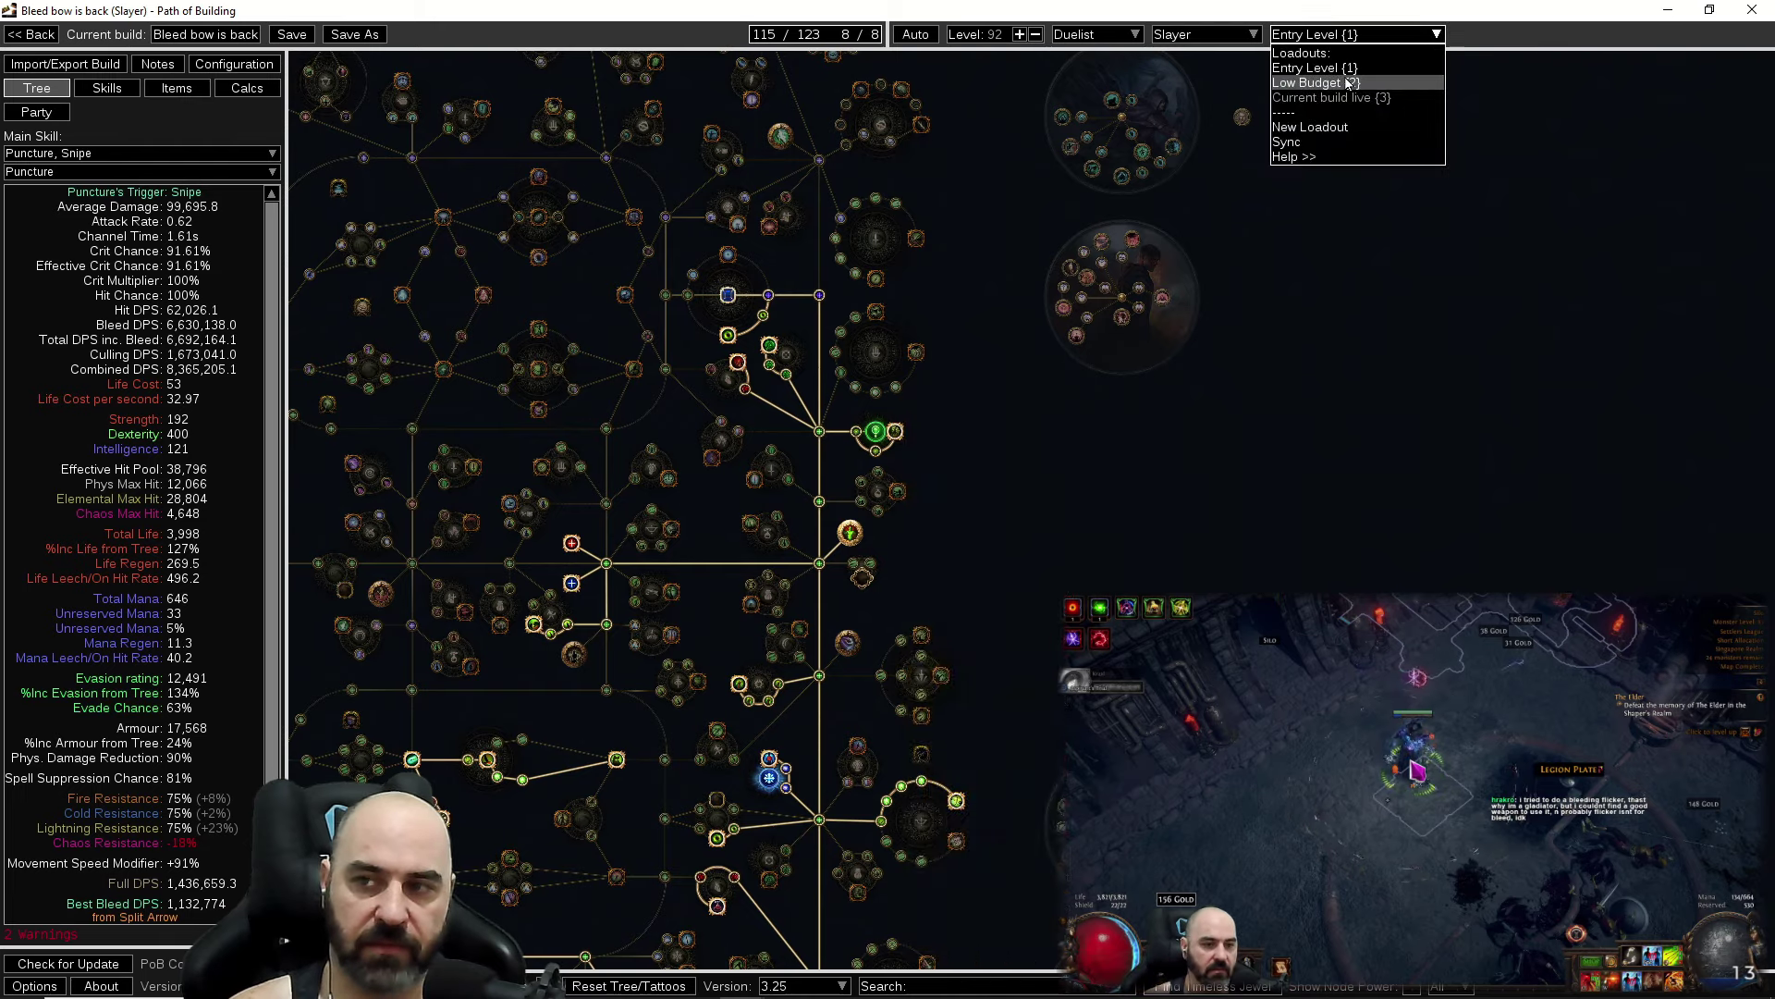
Load the Low Budget loadout and bring up its Puncture socket group with its support gems.
click(1350, 84)
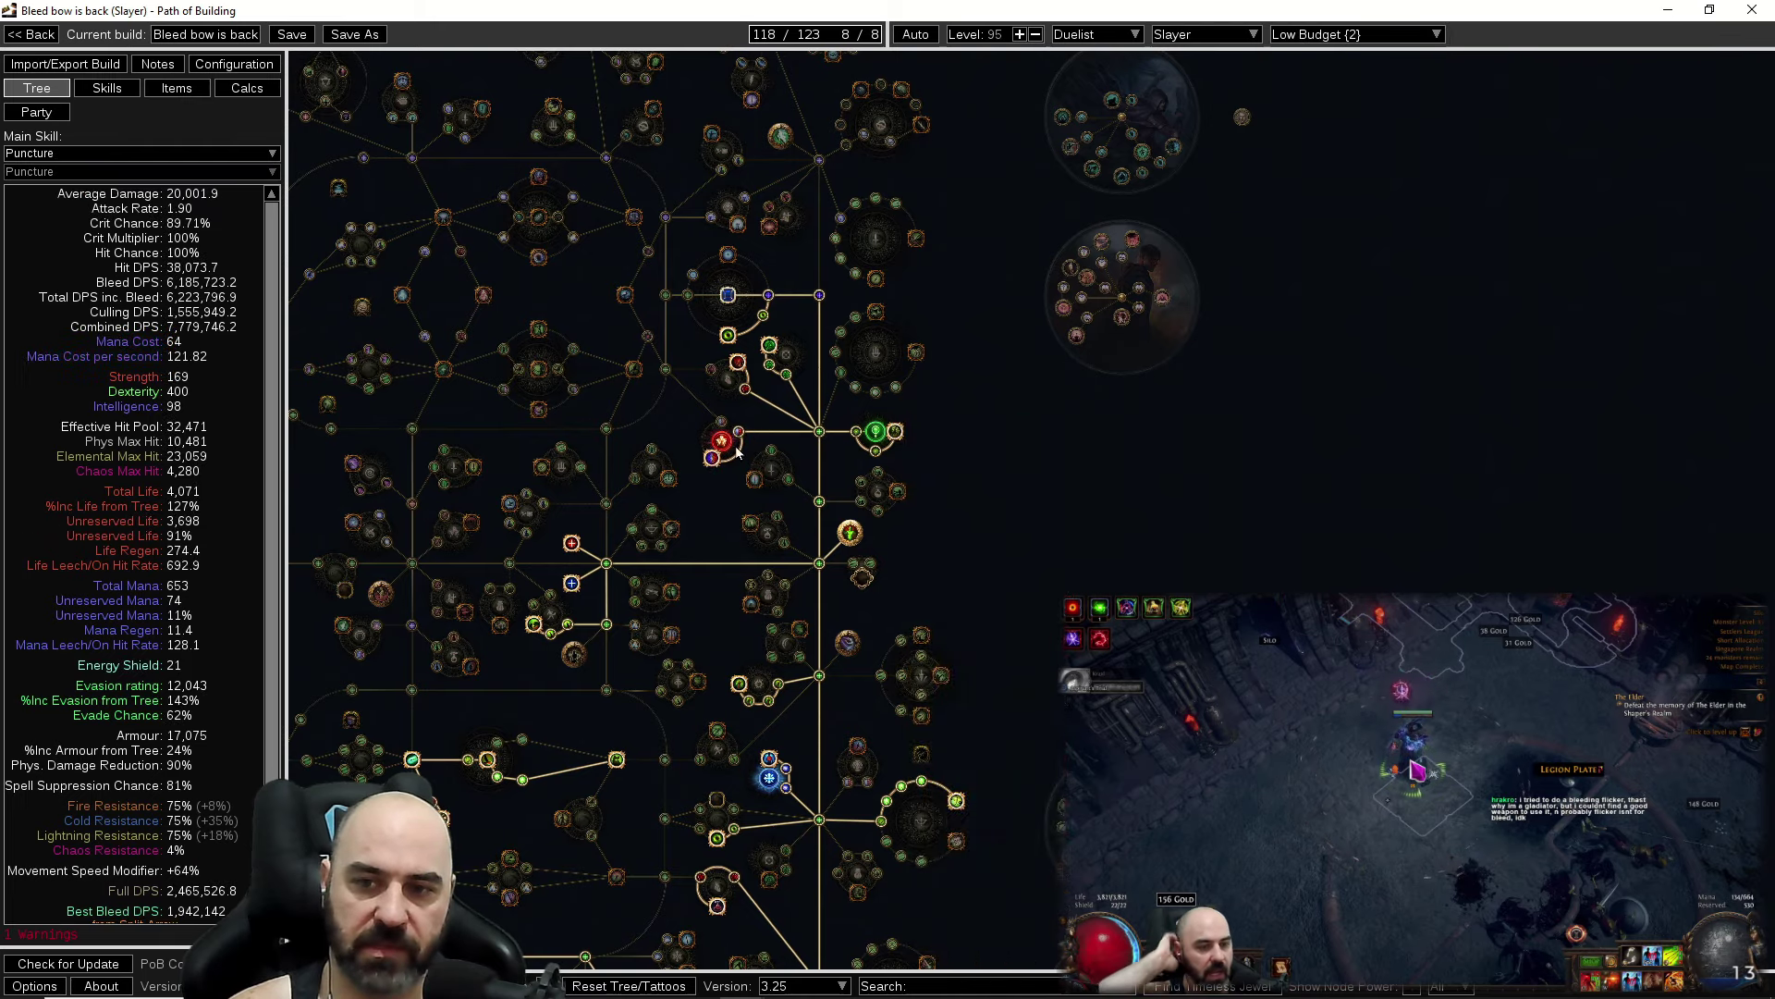
click(166, 89)
click(107, 88)
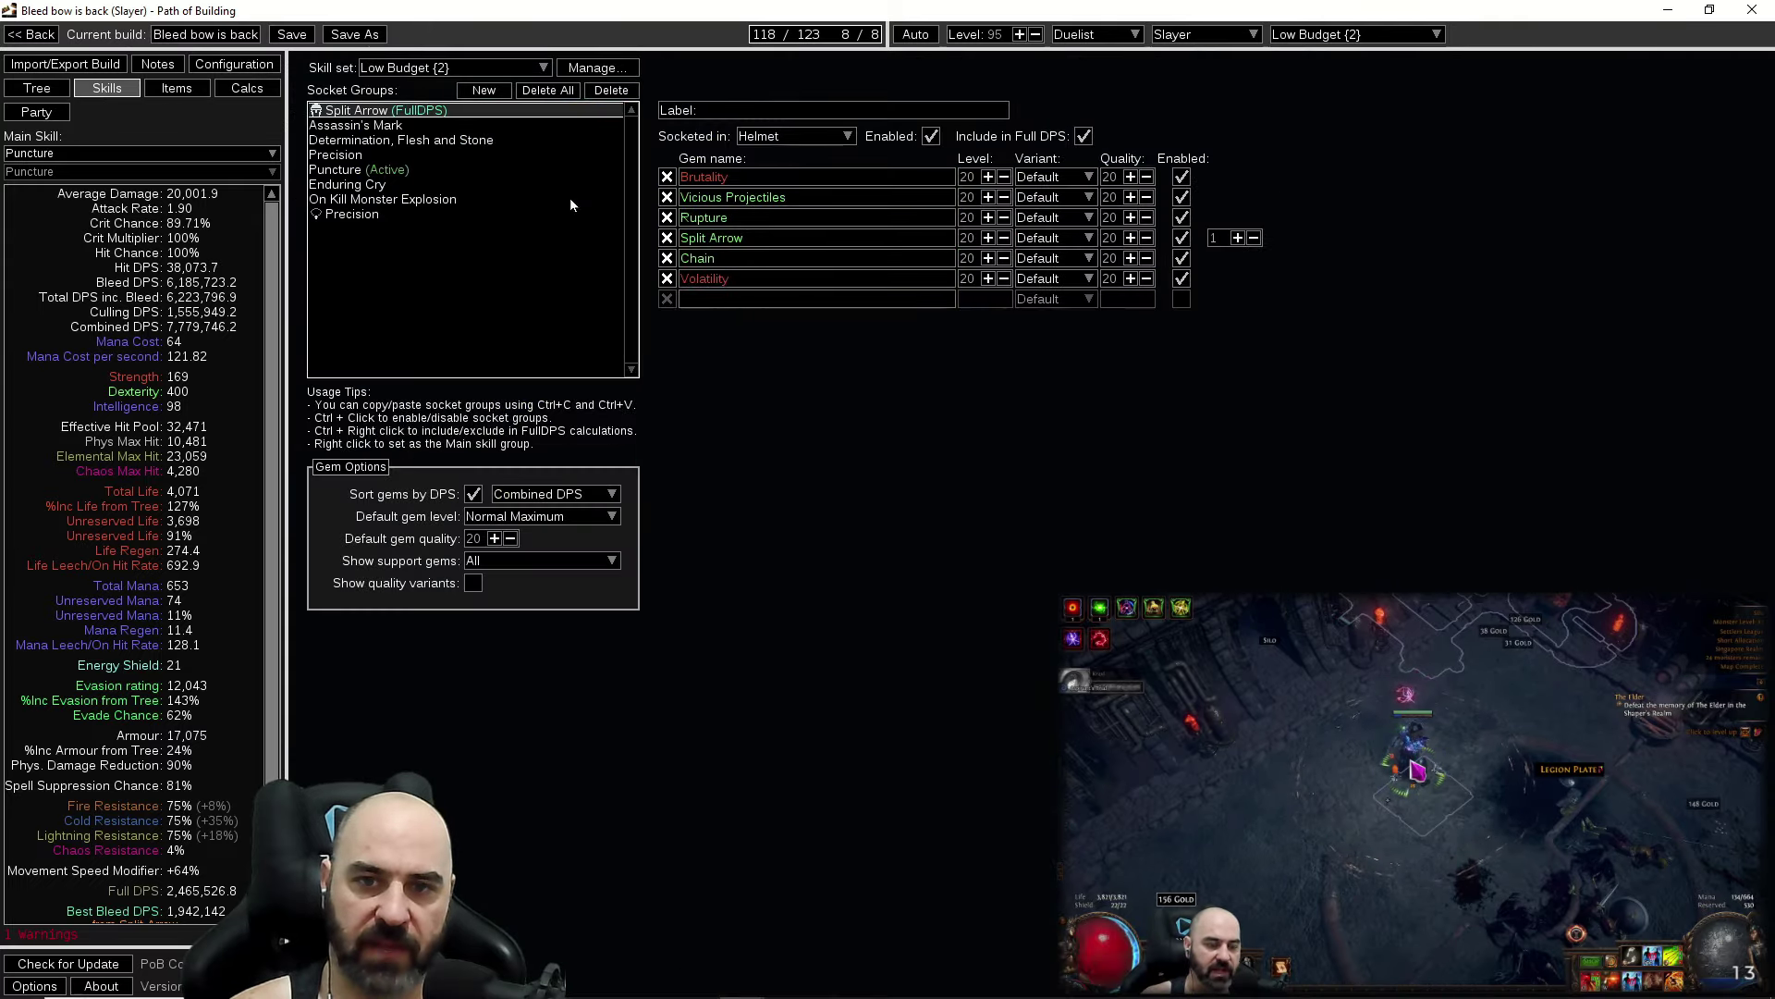
click(382, 172)
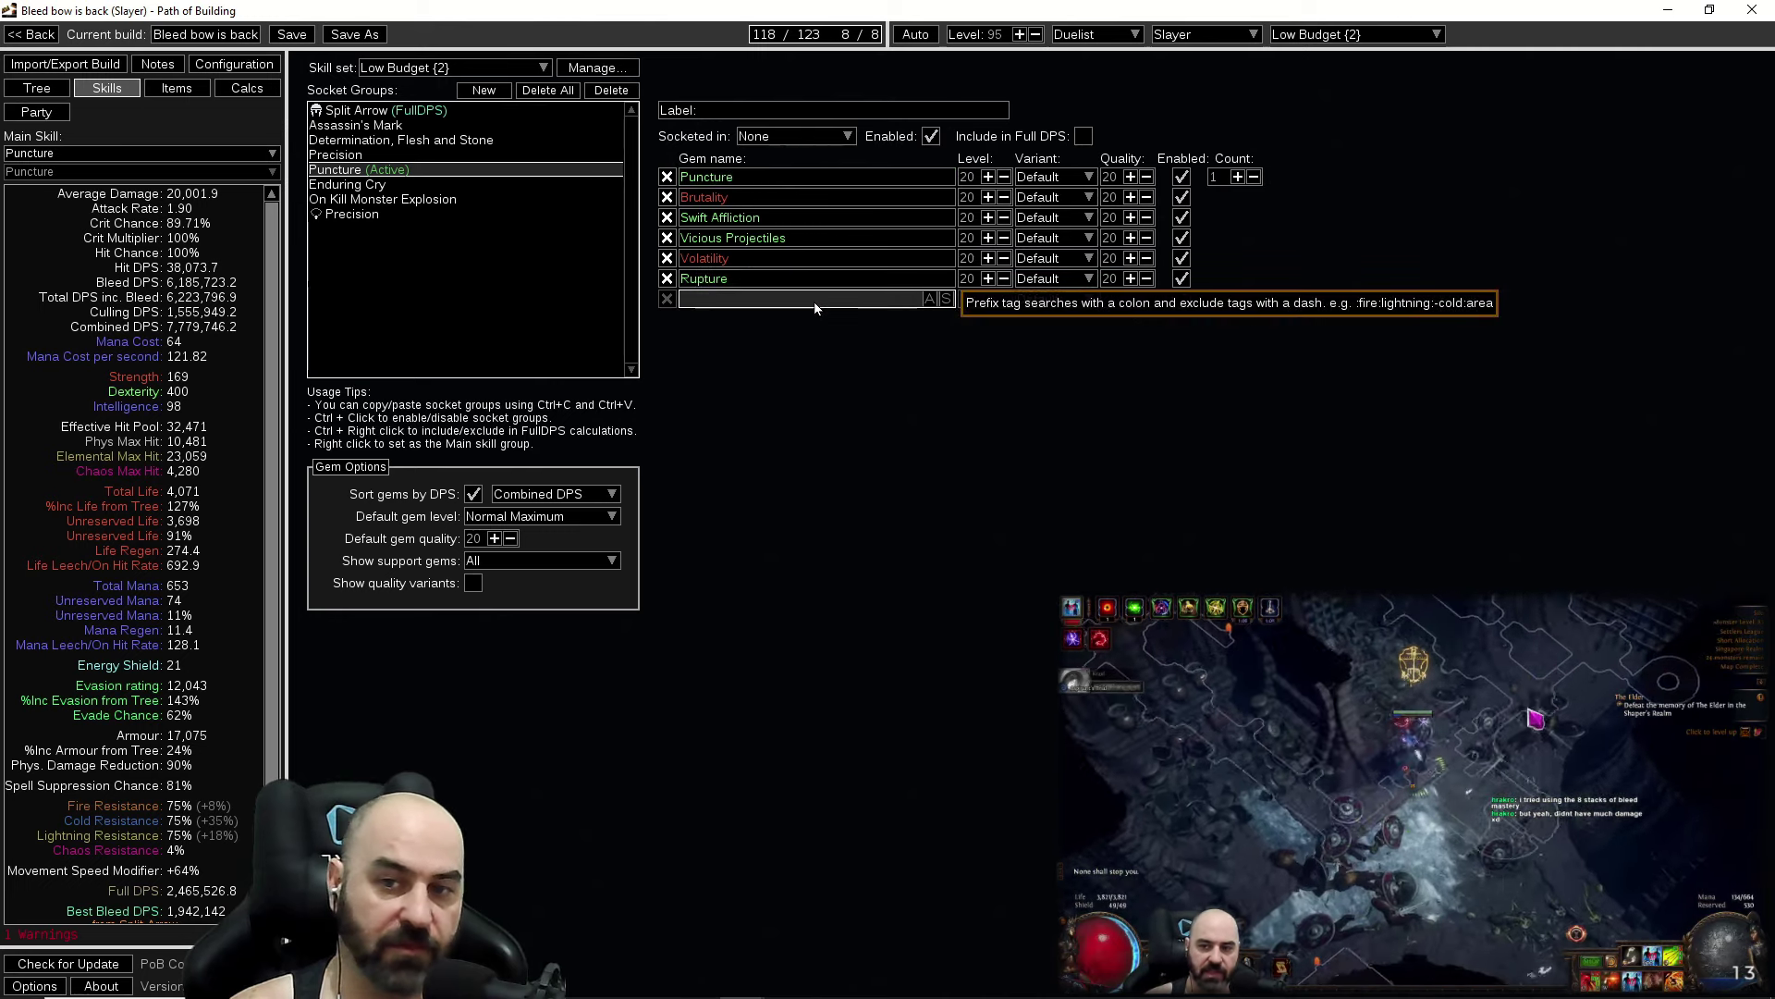
Add the Snipe gem to the low-budget Puncture group.
click(815, 303)
text(snipo)
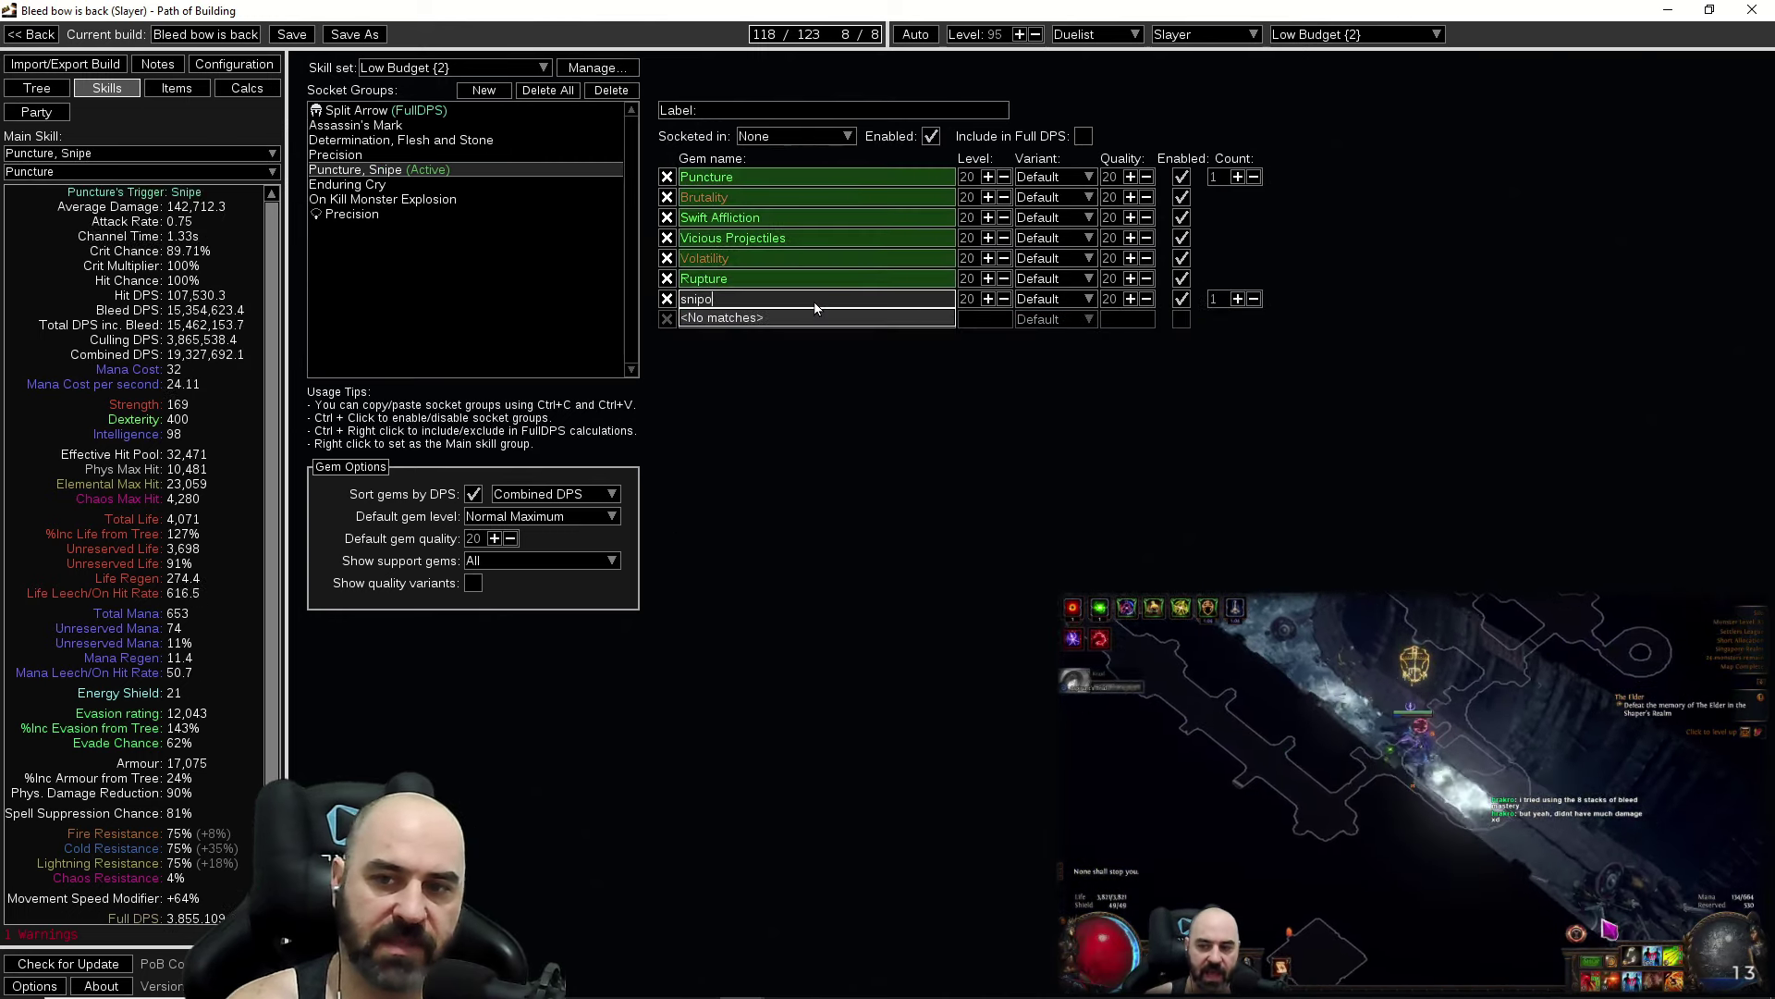
key(BackSpace)
text(e)
mouse_move(863, 314)
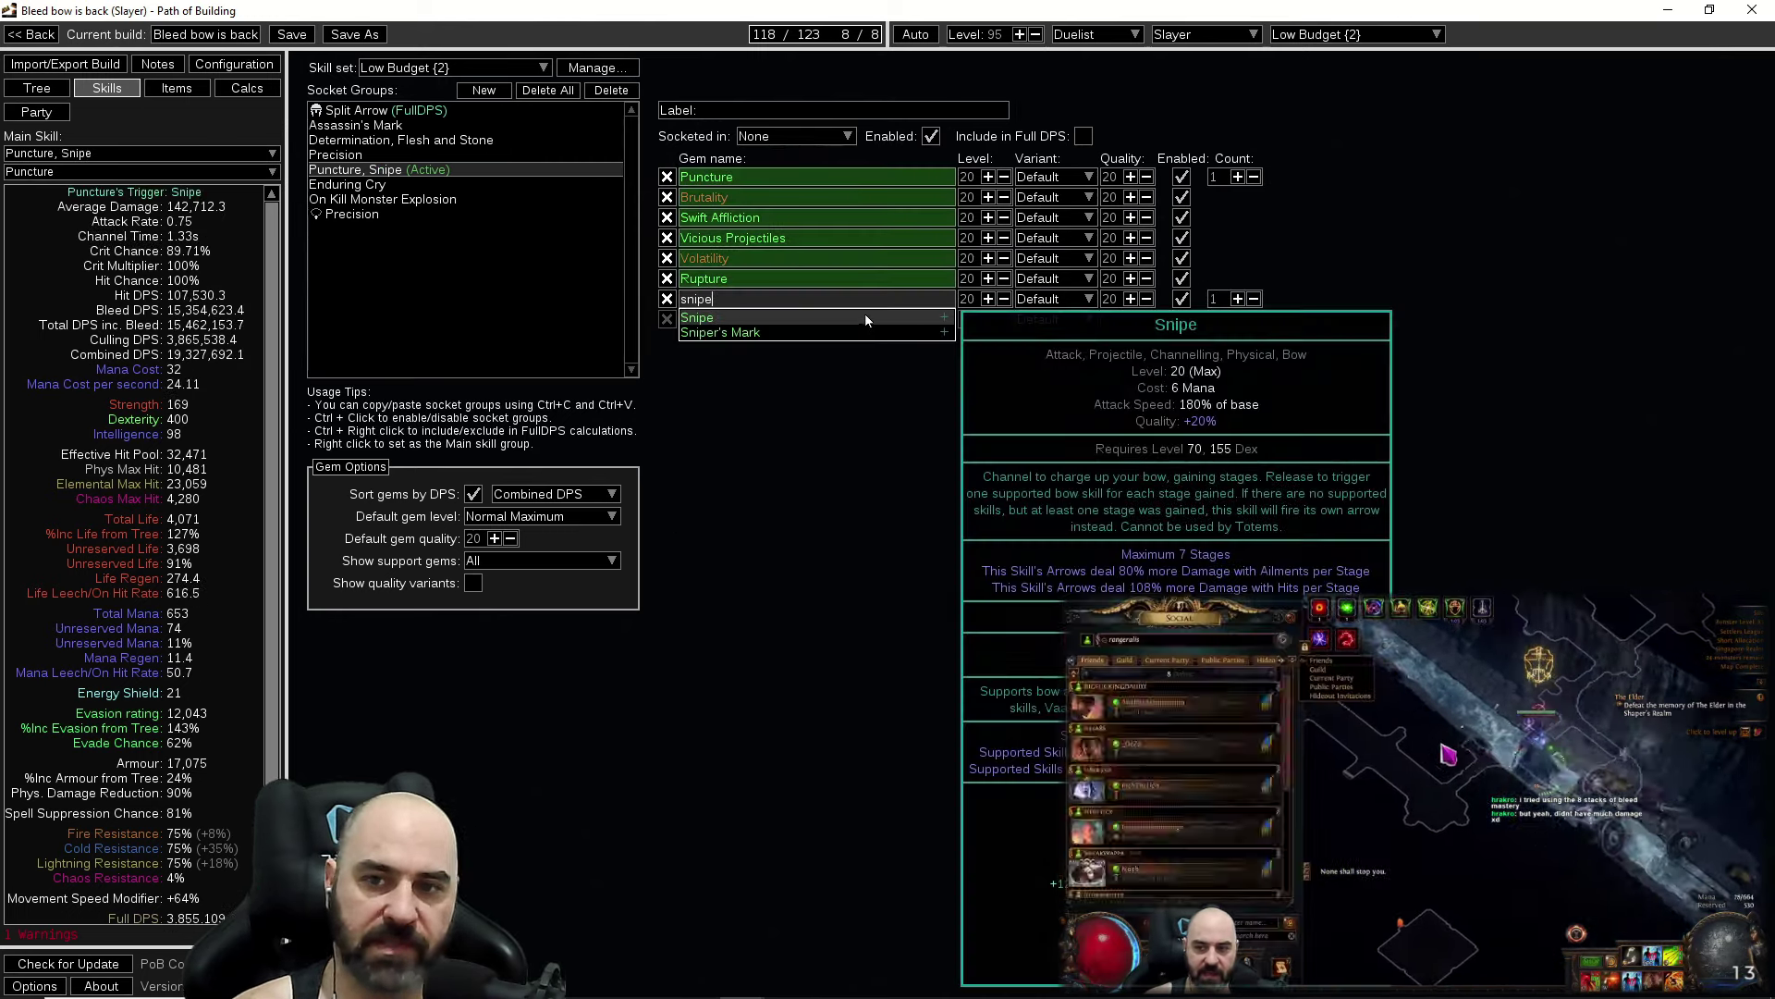
key(Return)
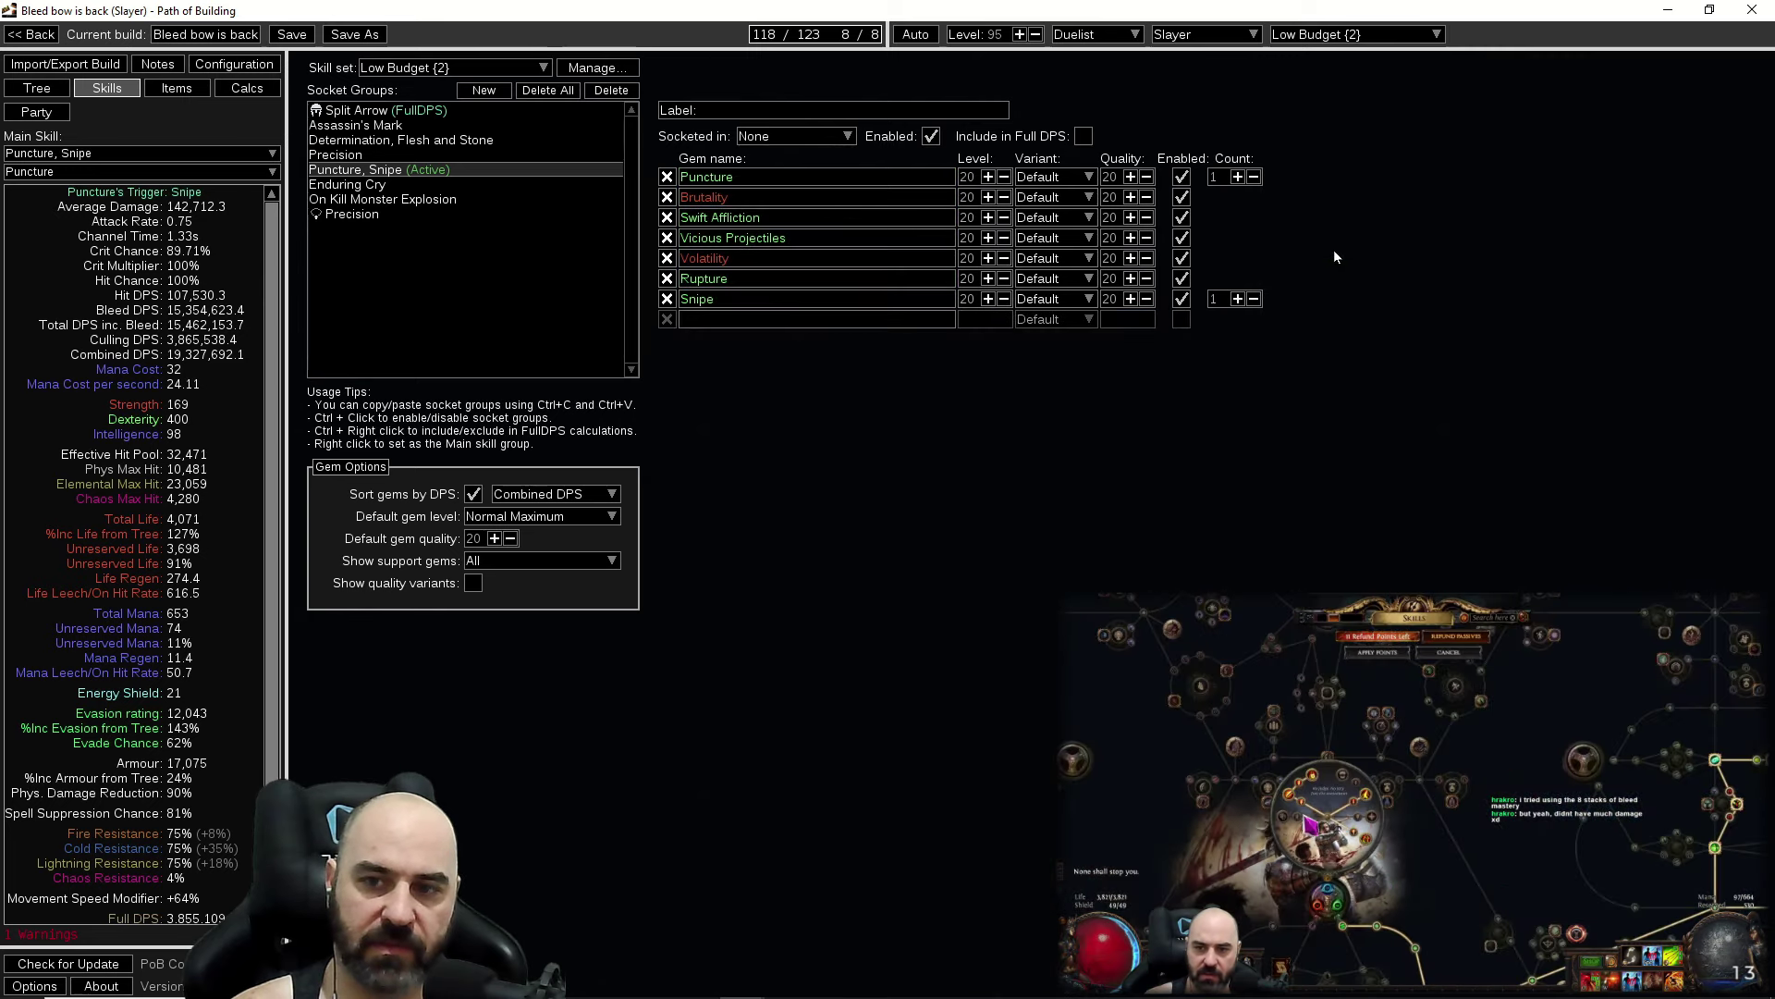
Toggle Rupture and Vicious Projectiles off and back on, then disable Snipe.
click(1184, 279)
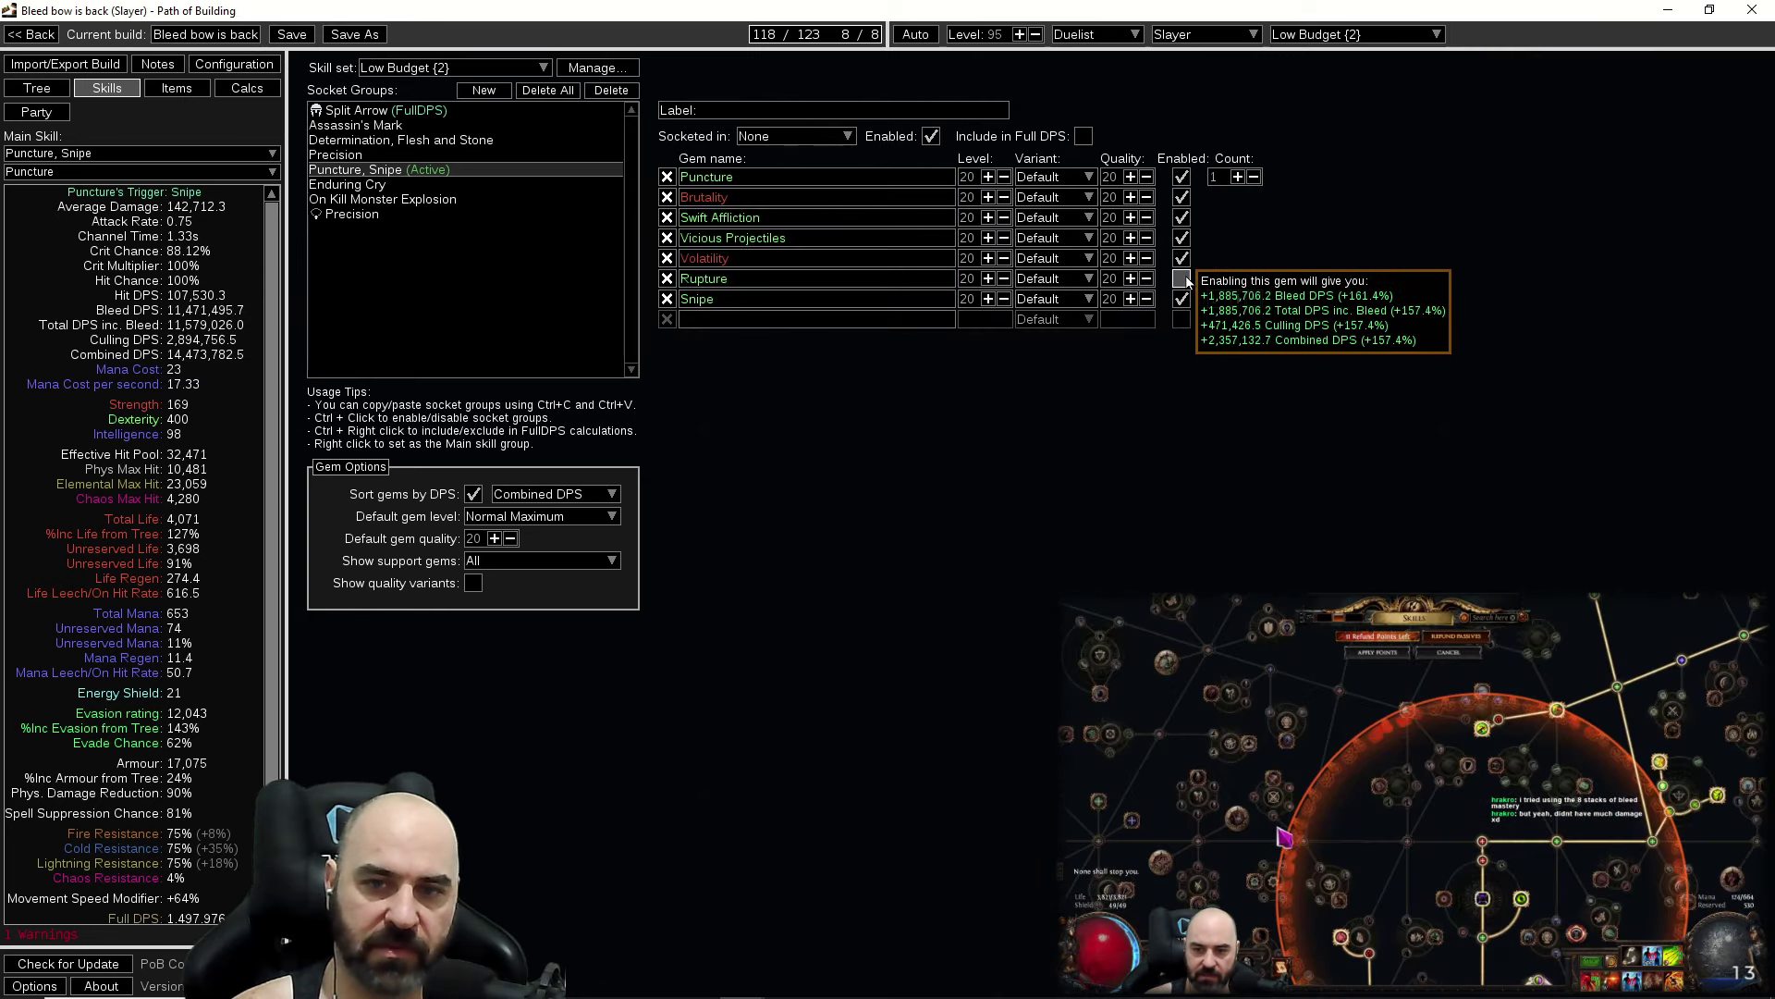
click(1182, 278)
click(1182, 238)
click(1183, 238)
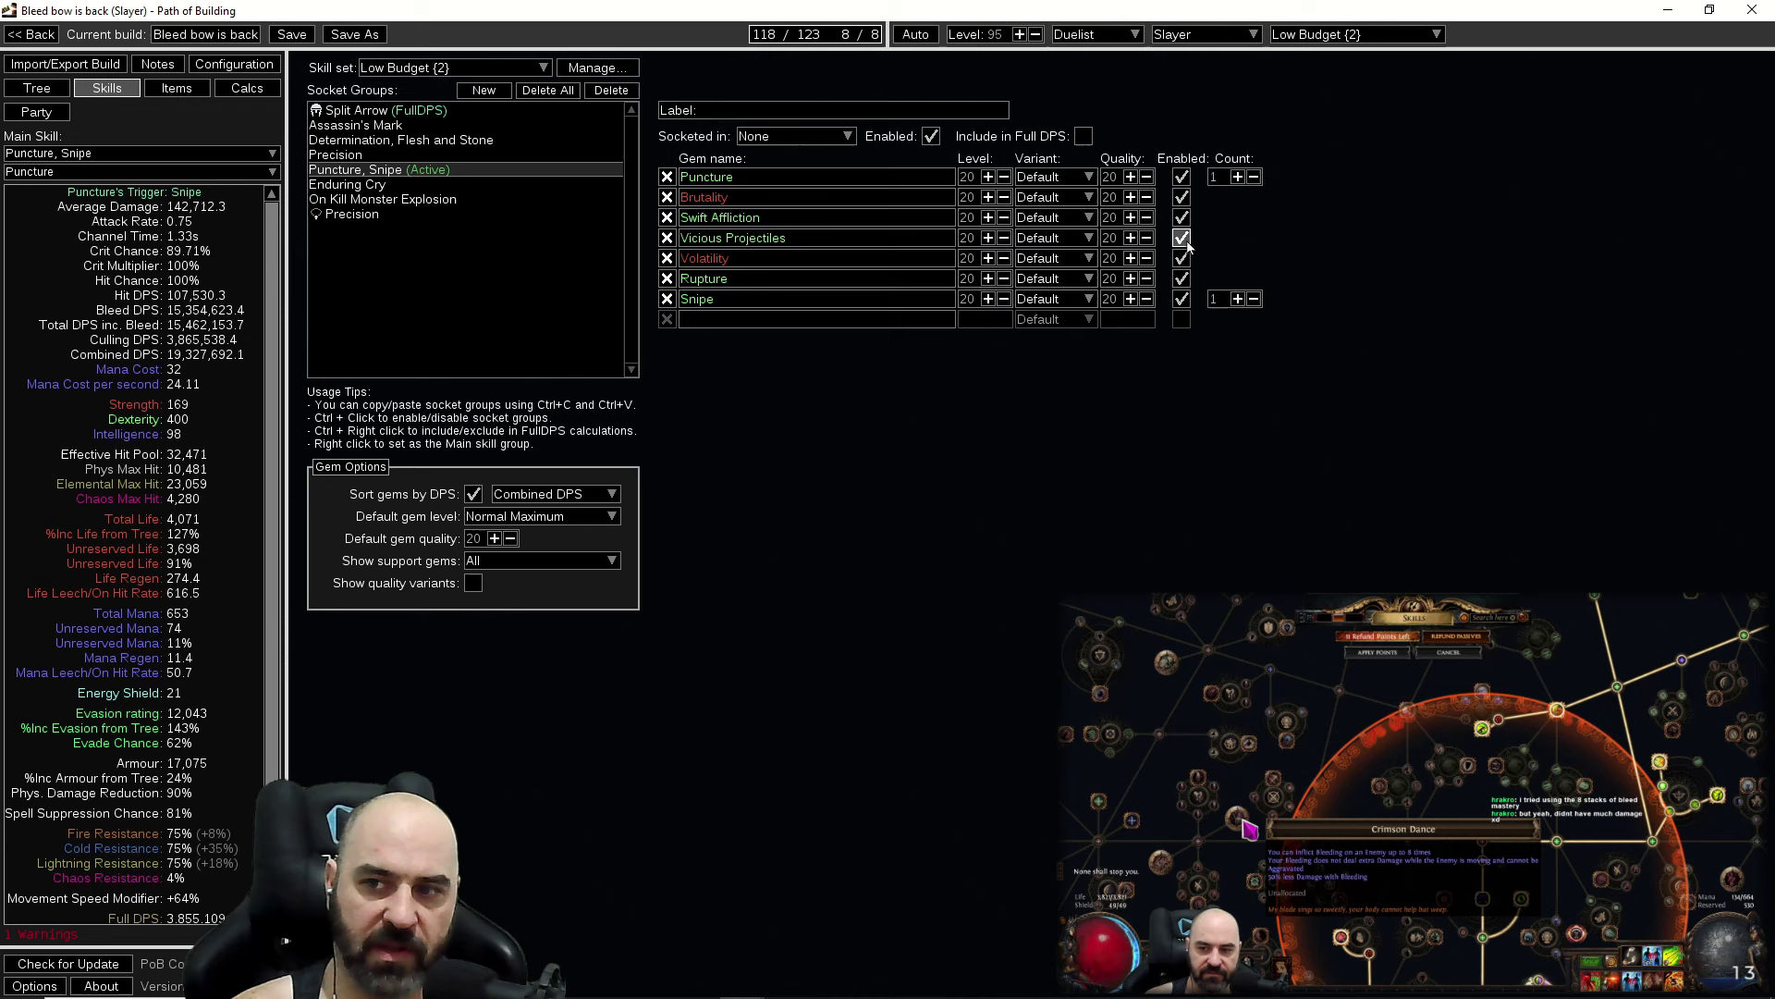
click(1182, 299)
mouse_move(751, 303)
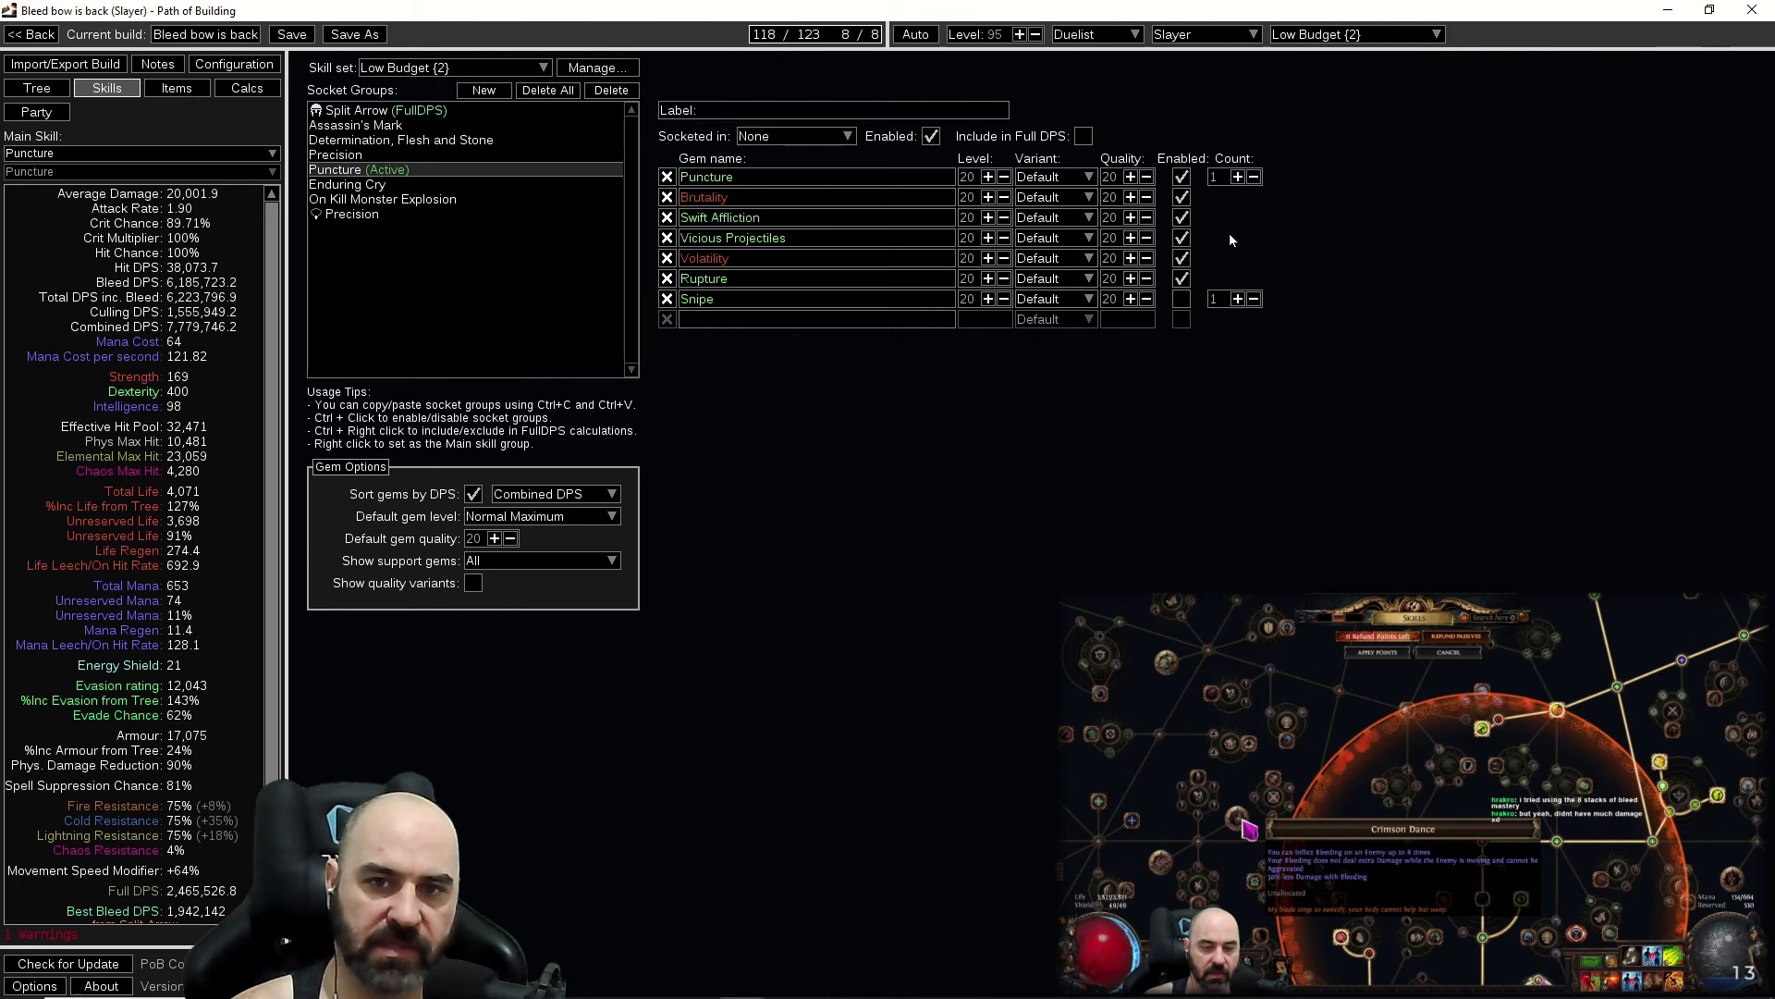
Load the 'Current build live' loadout and review its equipped gear.
click(1335, 37)
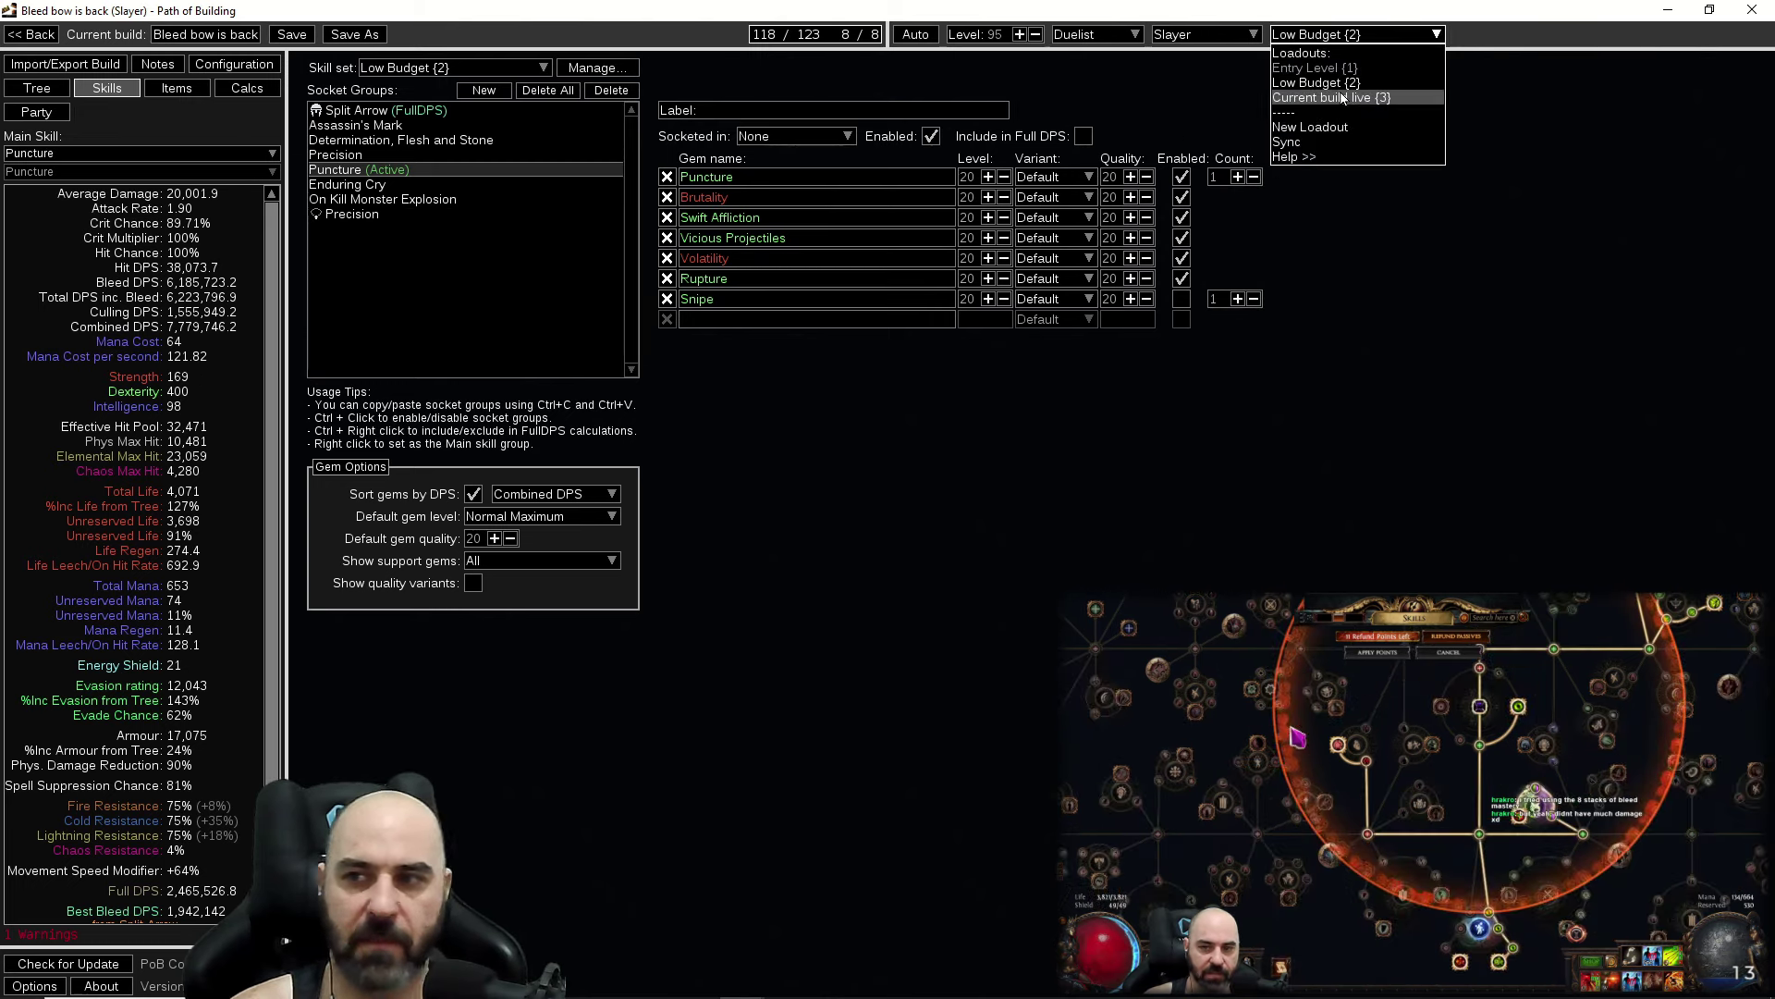
click(1333, 96)
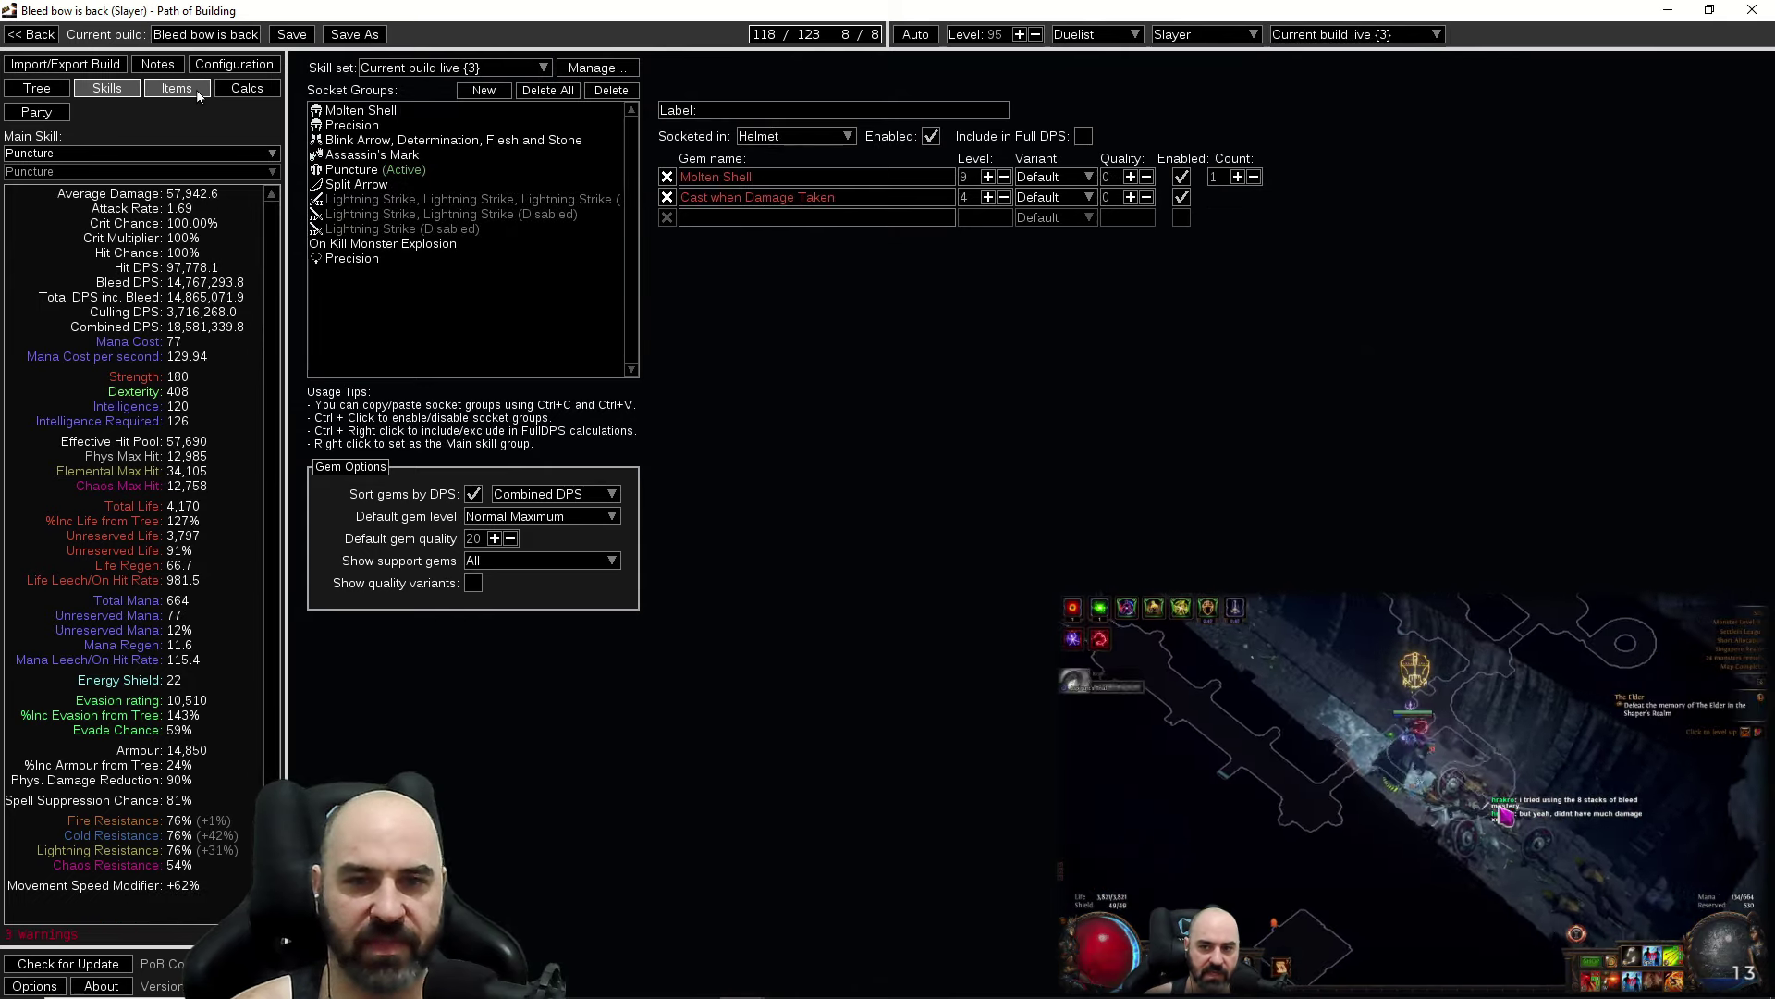
click(196, 92)
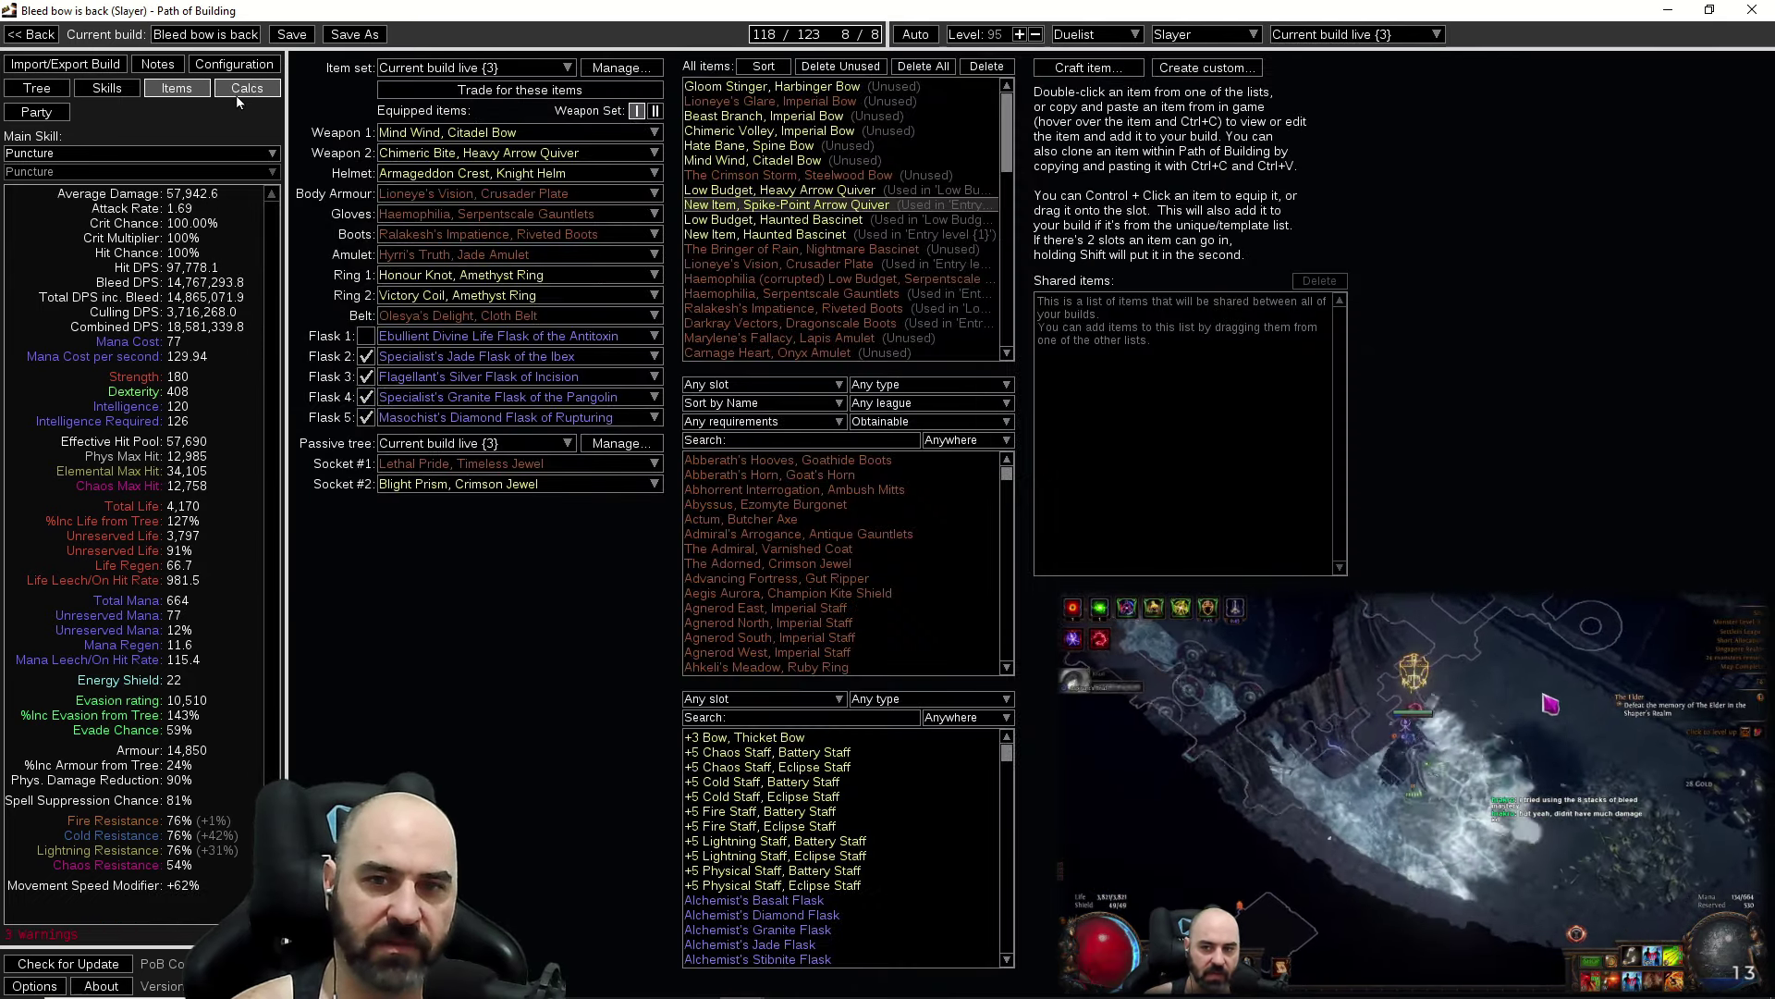
mouse_move(464, 135)
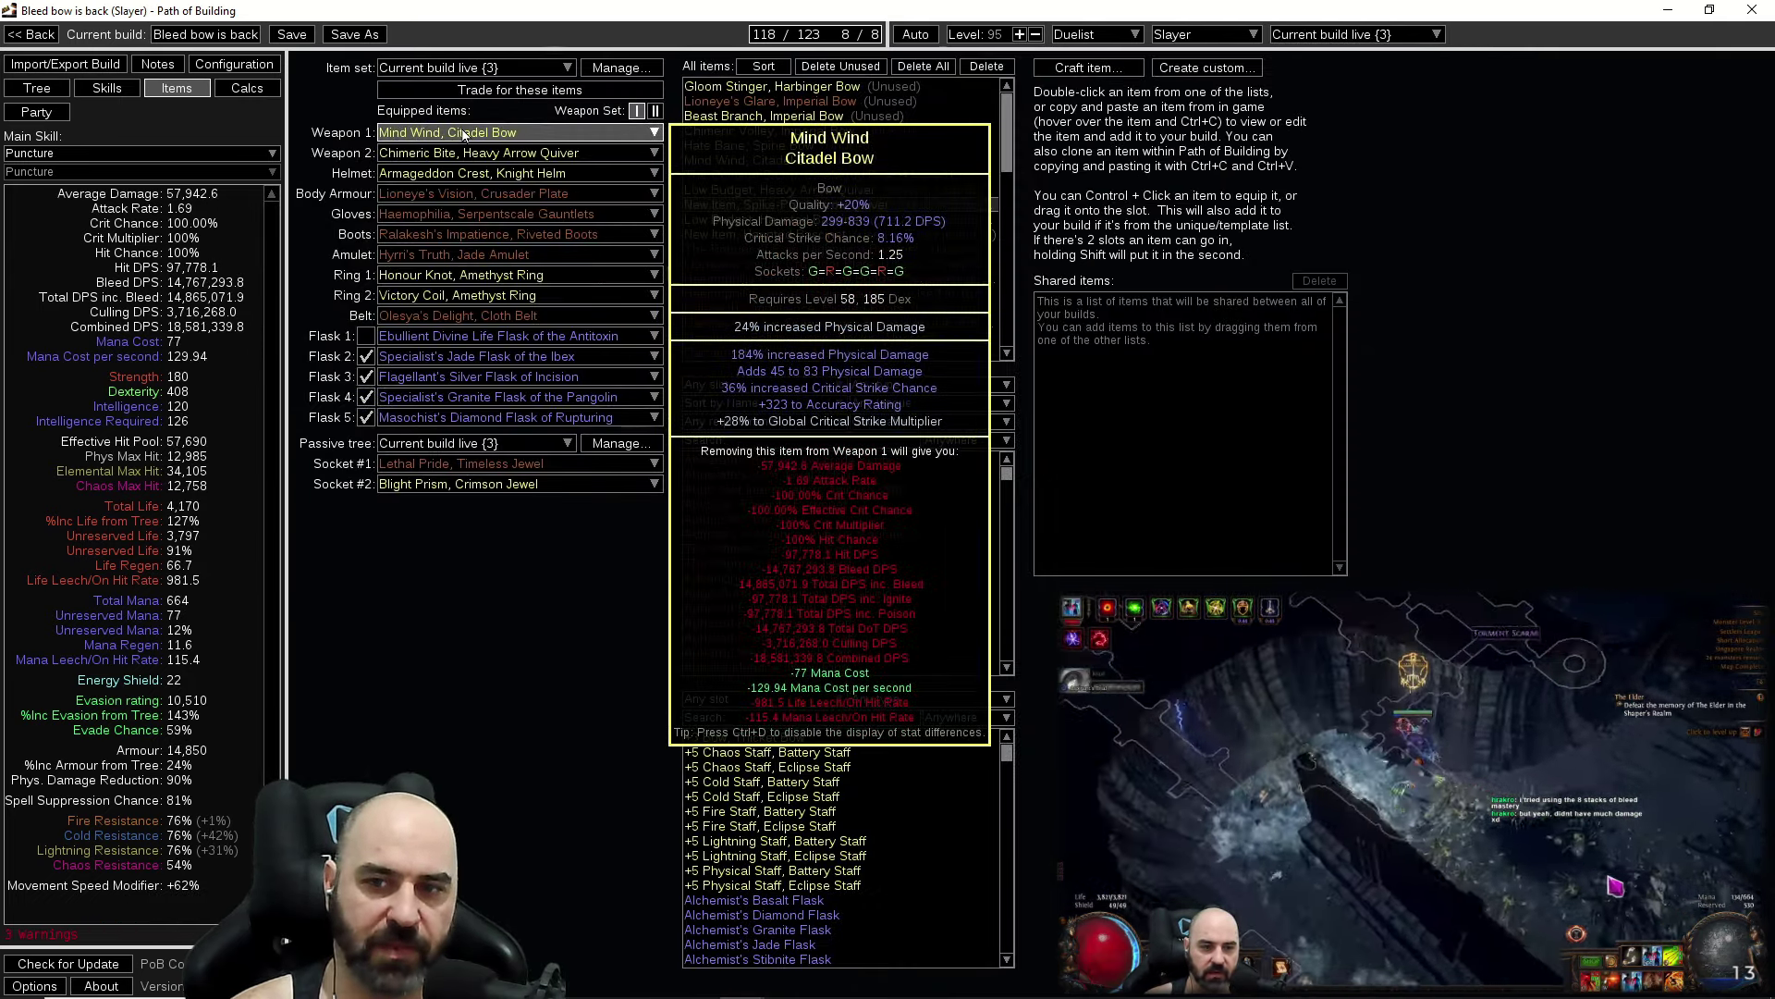
mouse_move(518, 155)
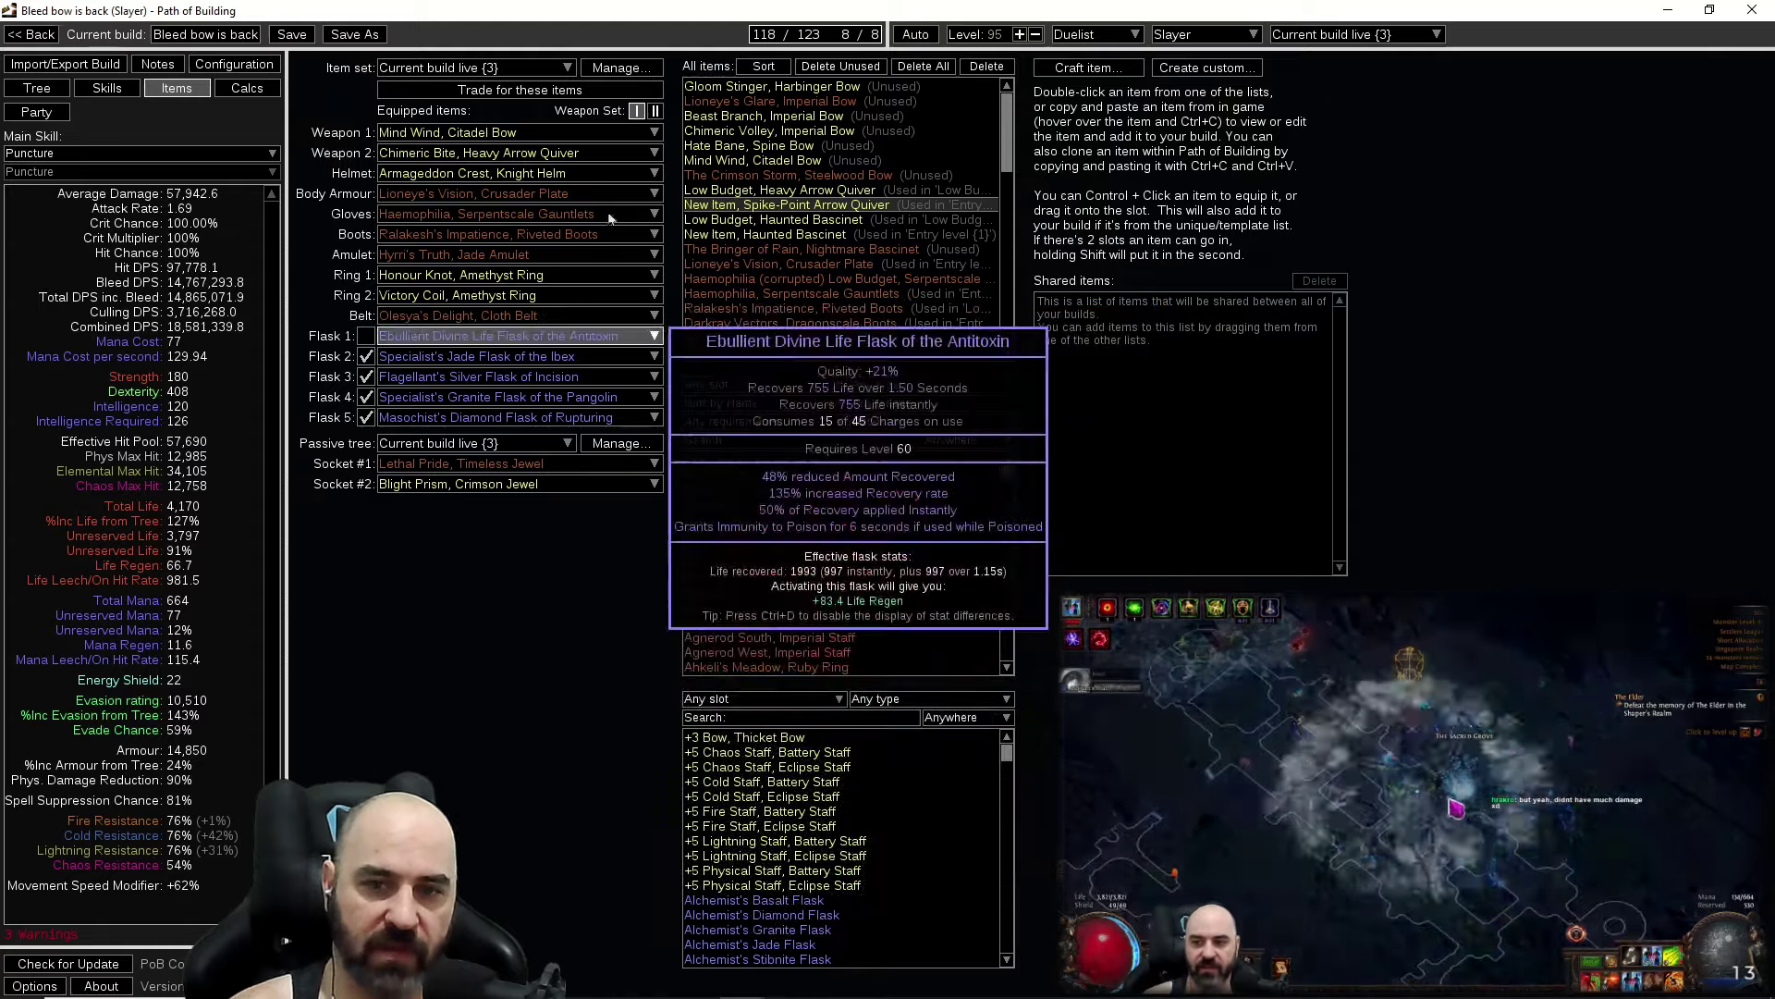
Set Main Skill to Split Arrow, then back to Puncture (18,581,339.8 combined DPS).
click(111, 153)
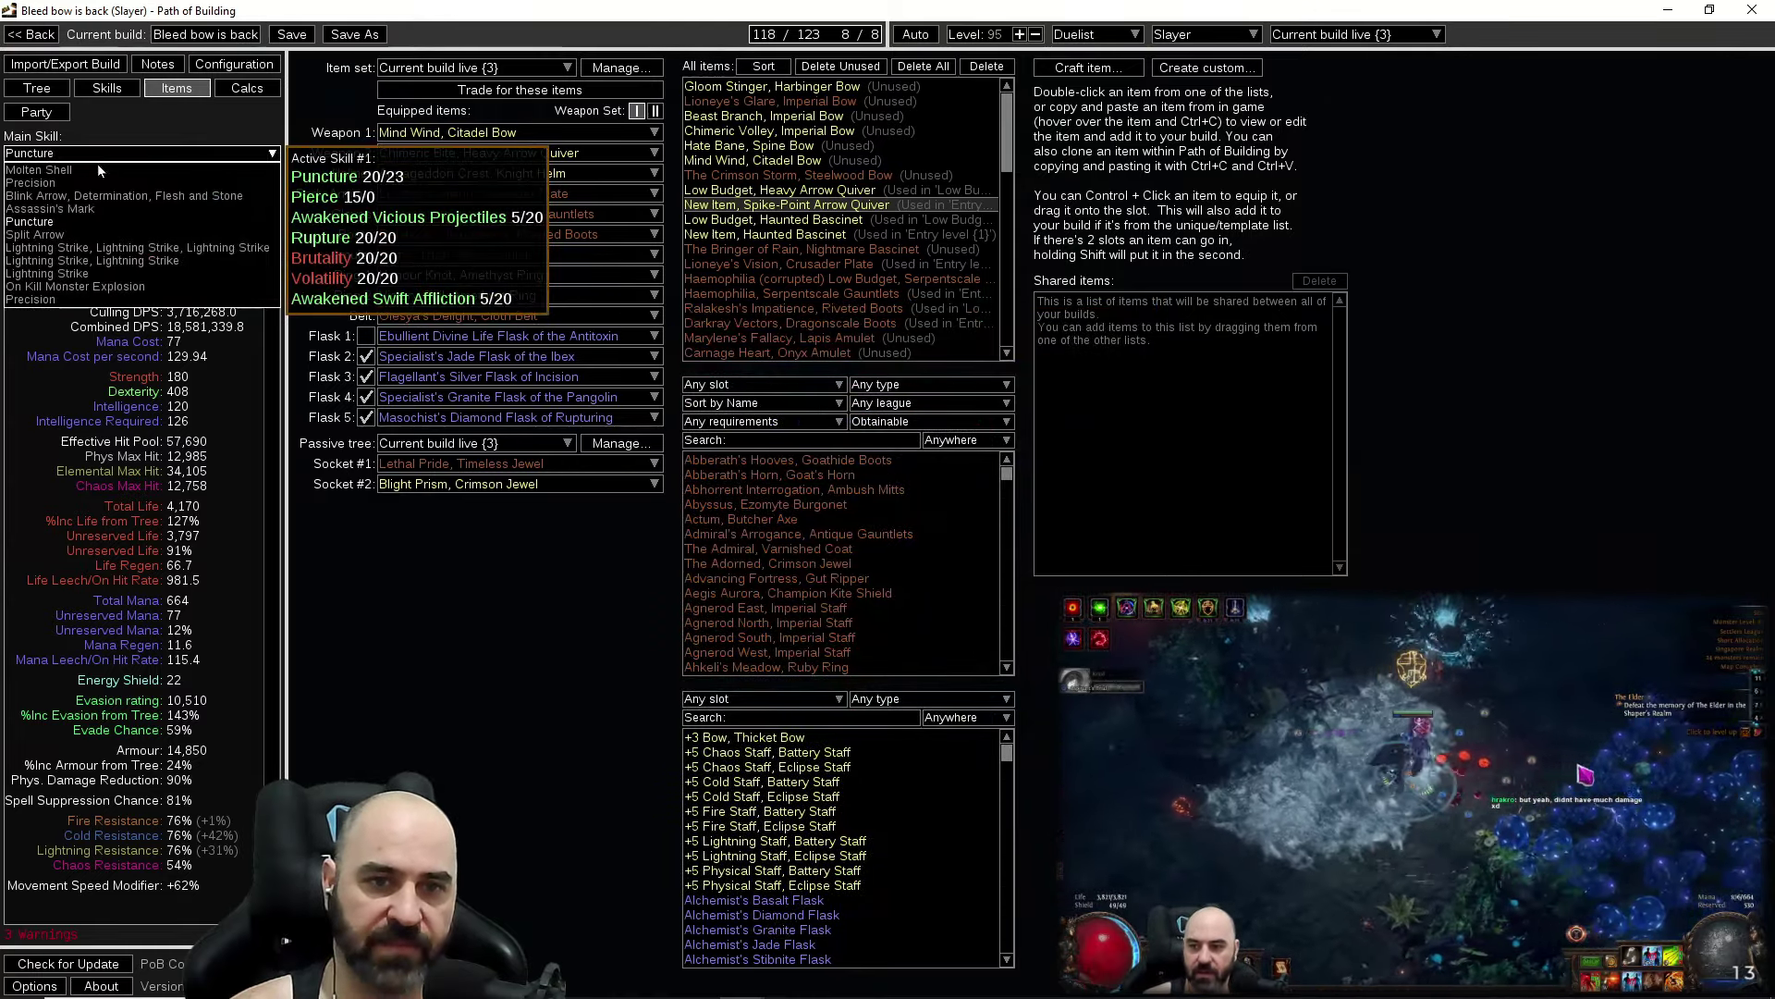
click(92, 235)
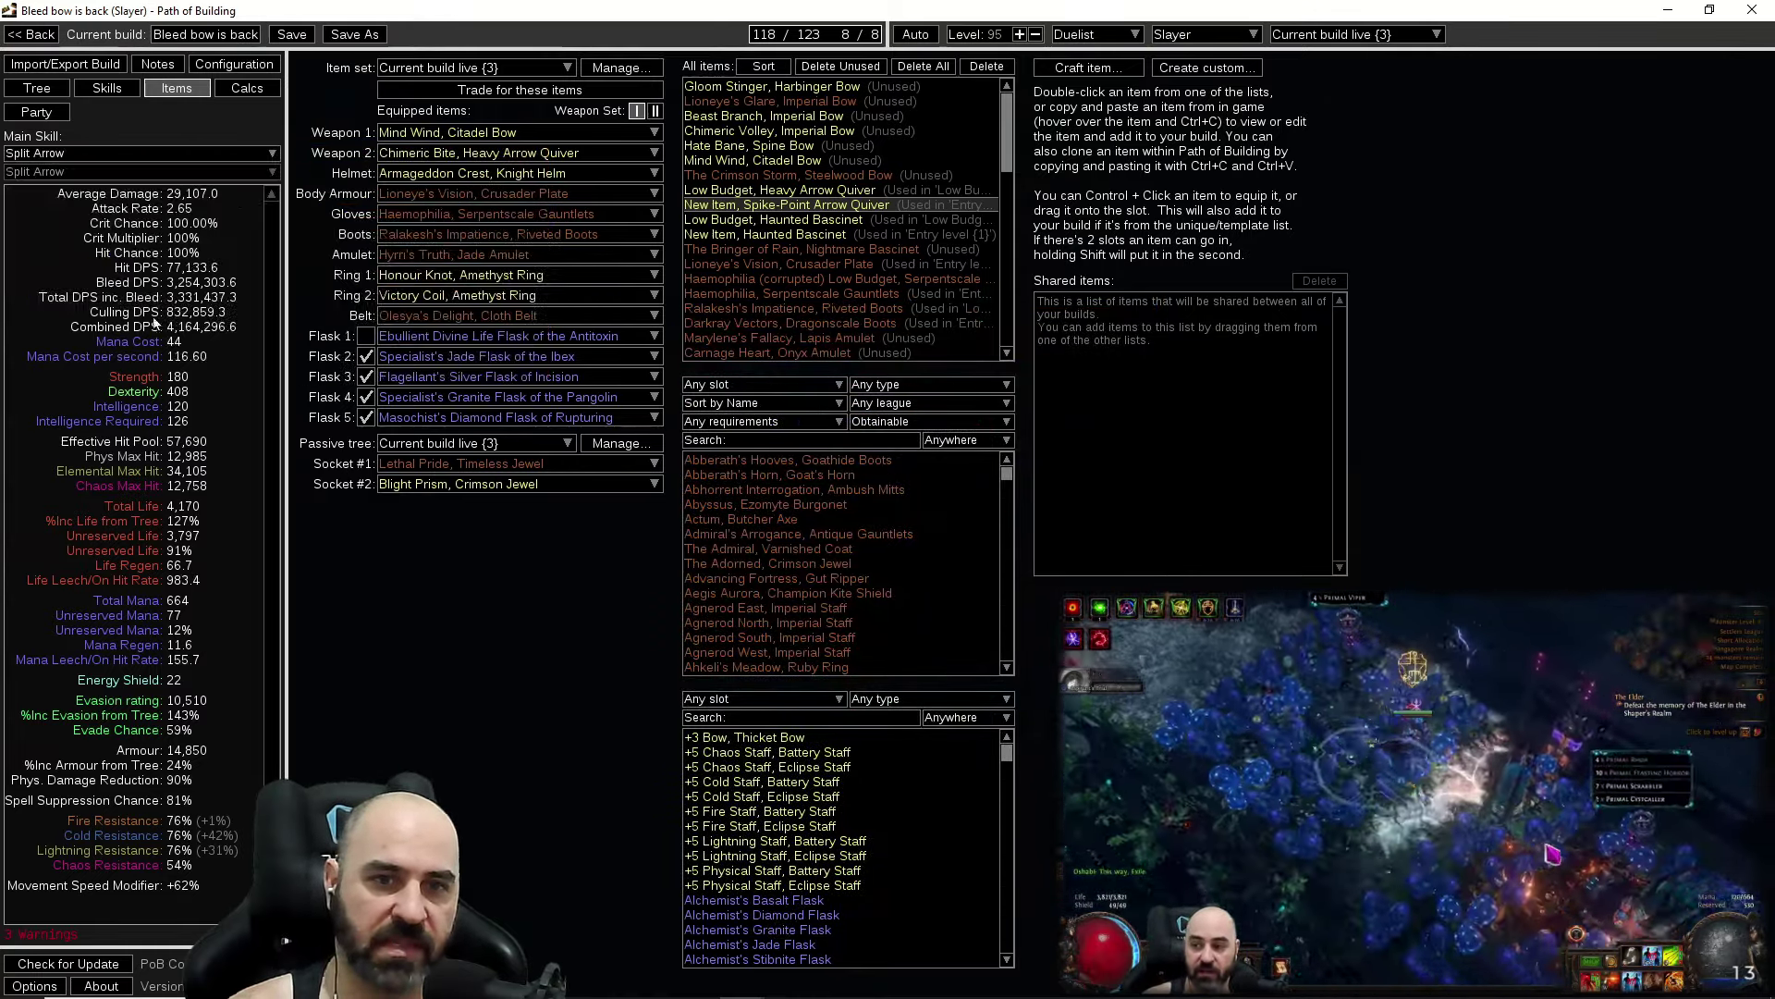
click(138, 154)
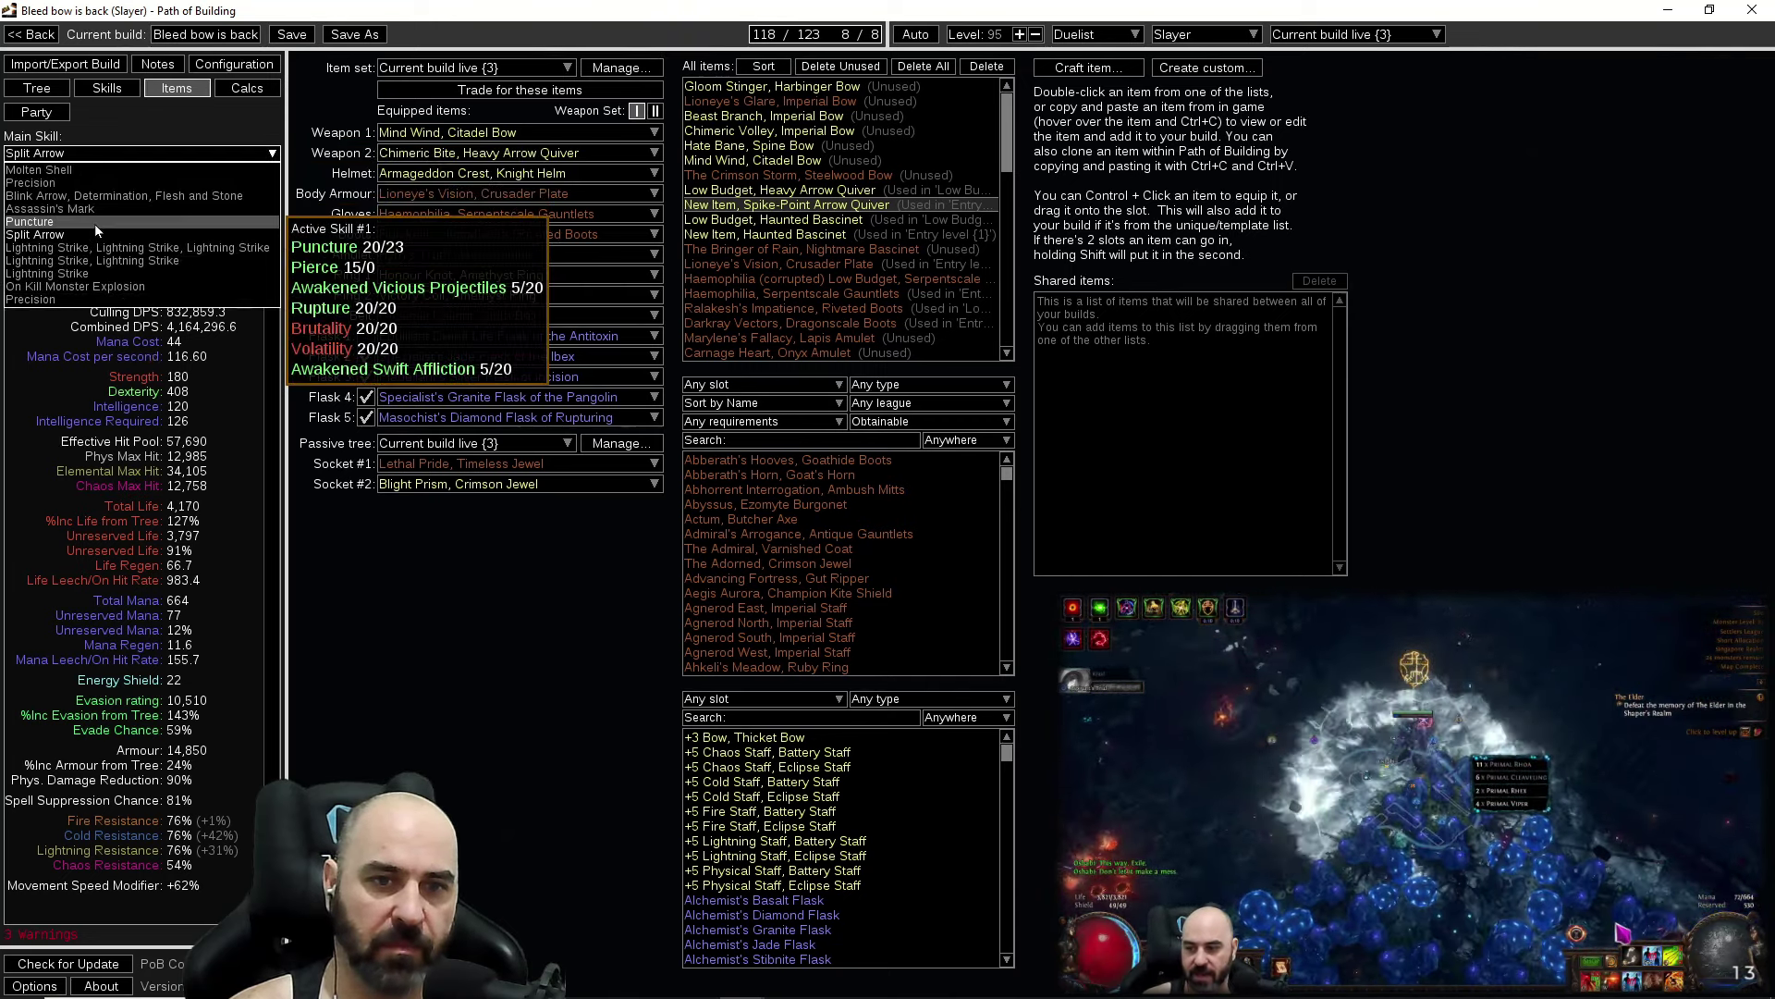
click(95, 224)
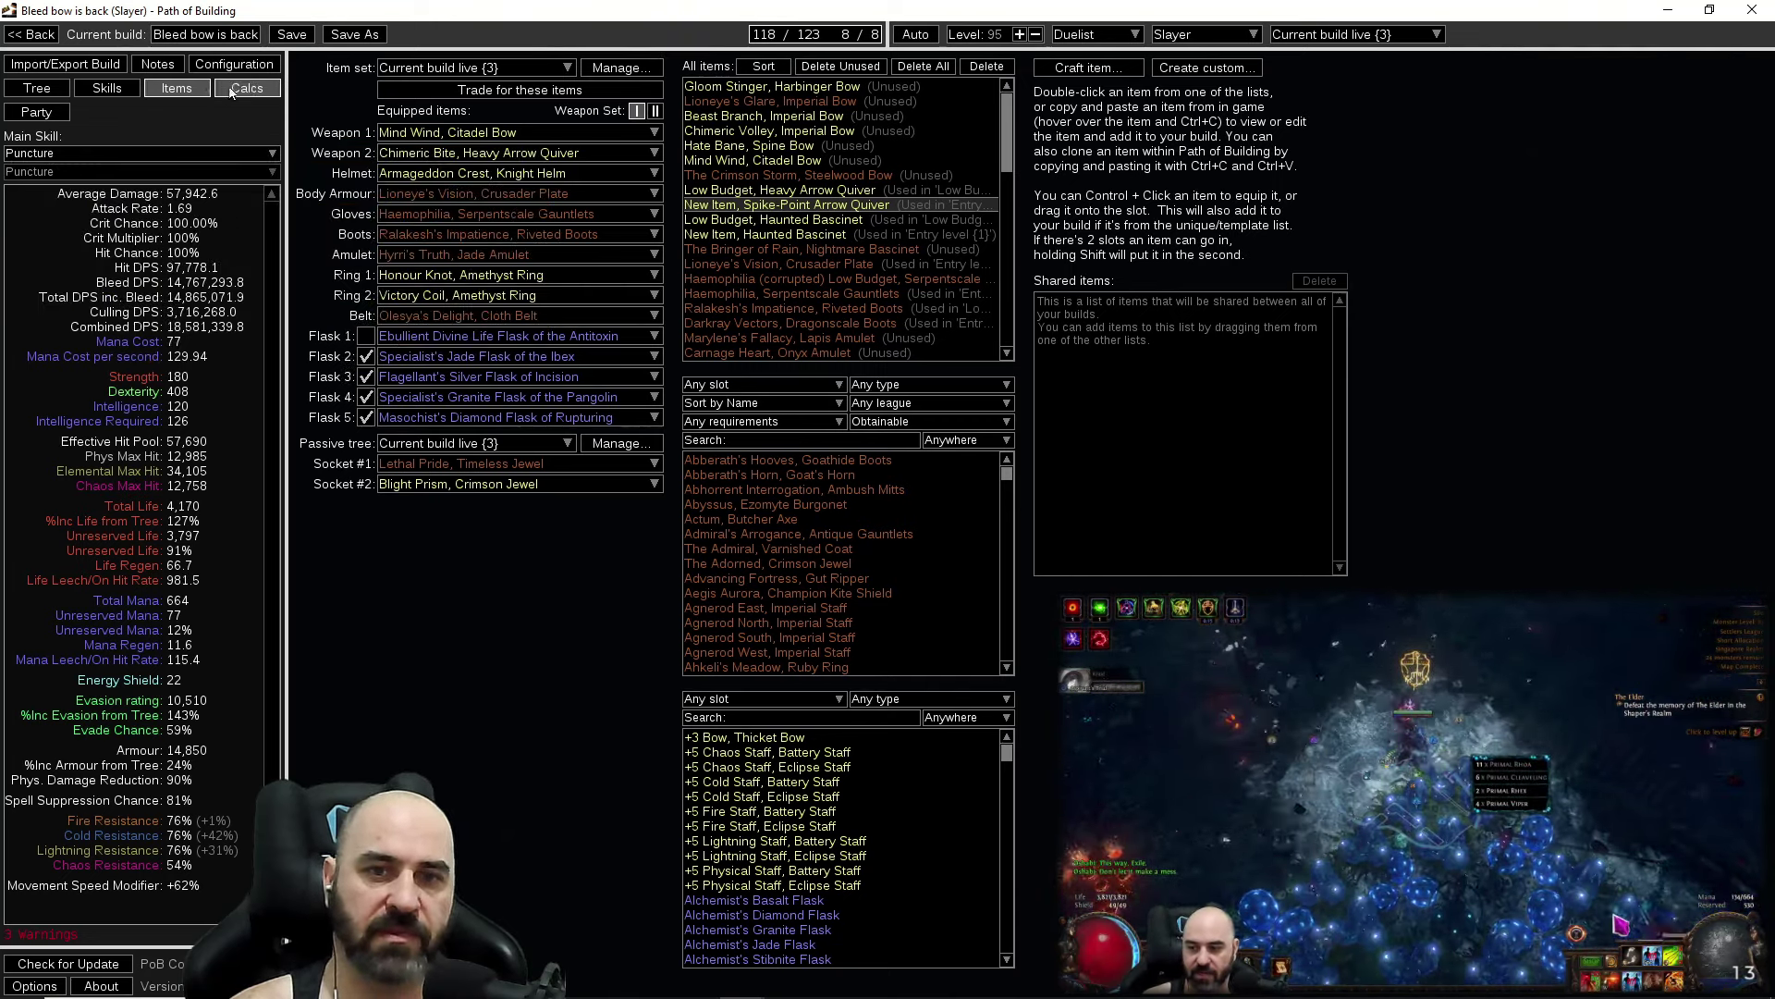
Add Snipe to the live Puncture group and disable Rupture, showing 34,708,869.4 combined DPS.
click(107, 88)
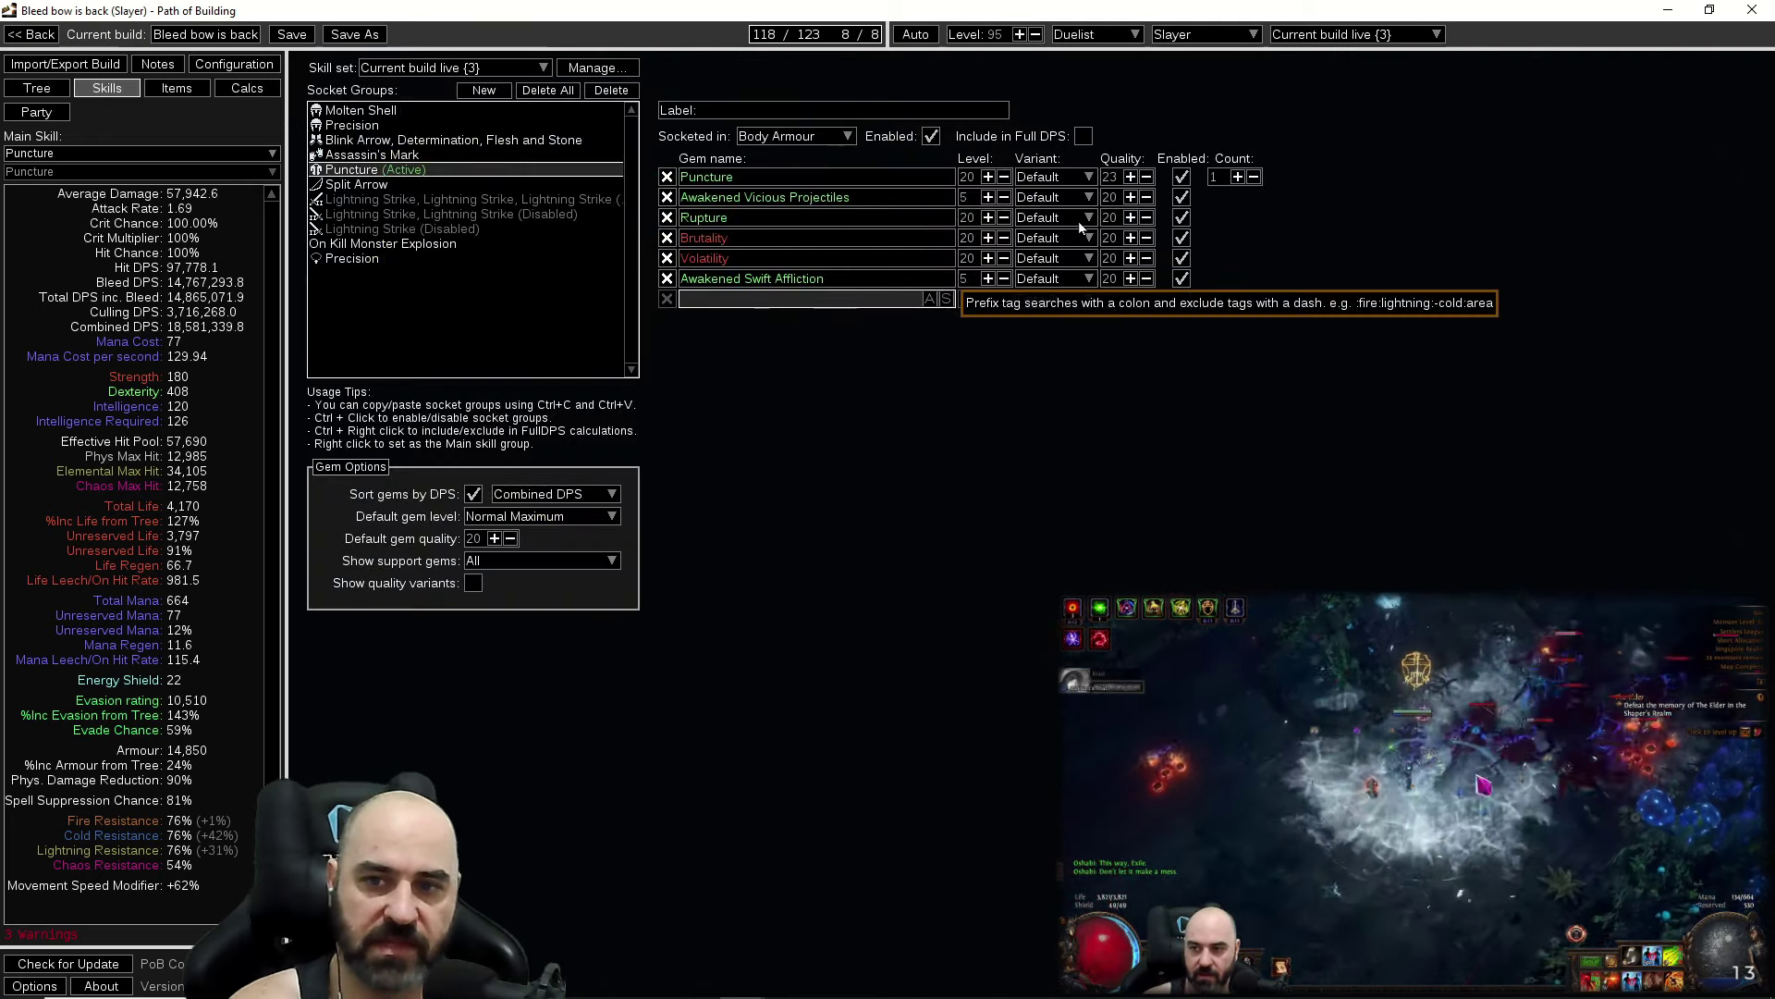
click(796, 298)
text(snipe)
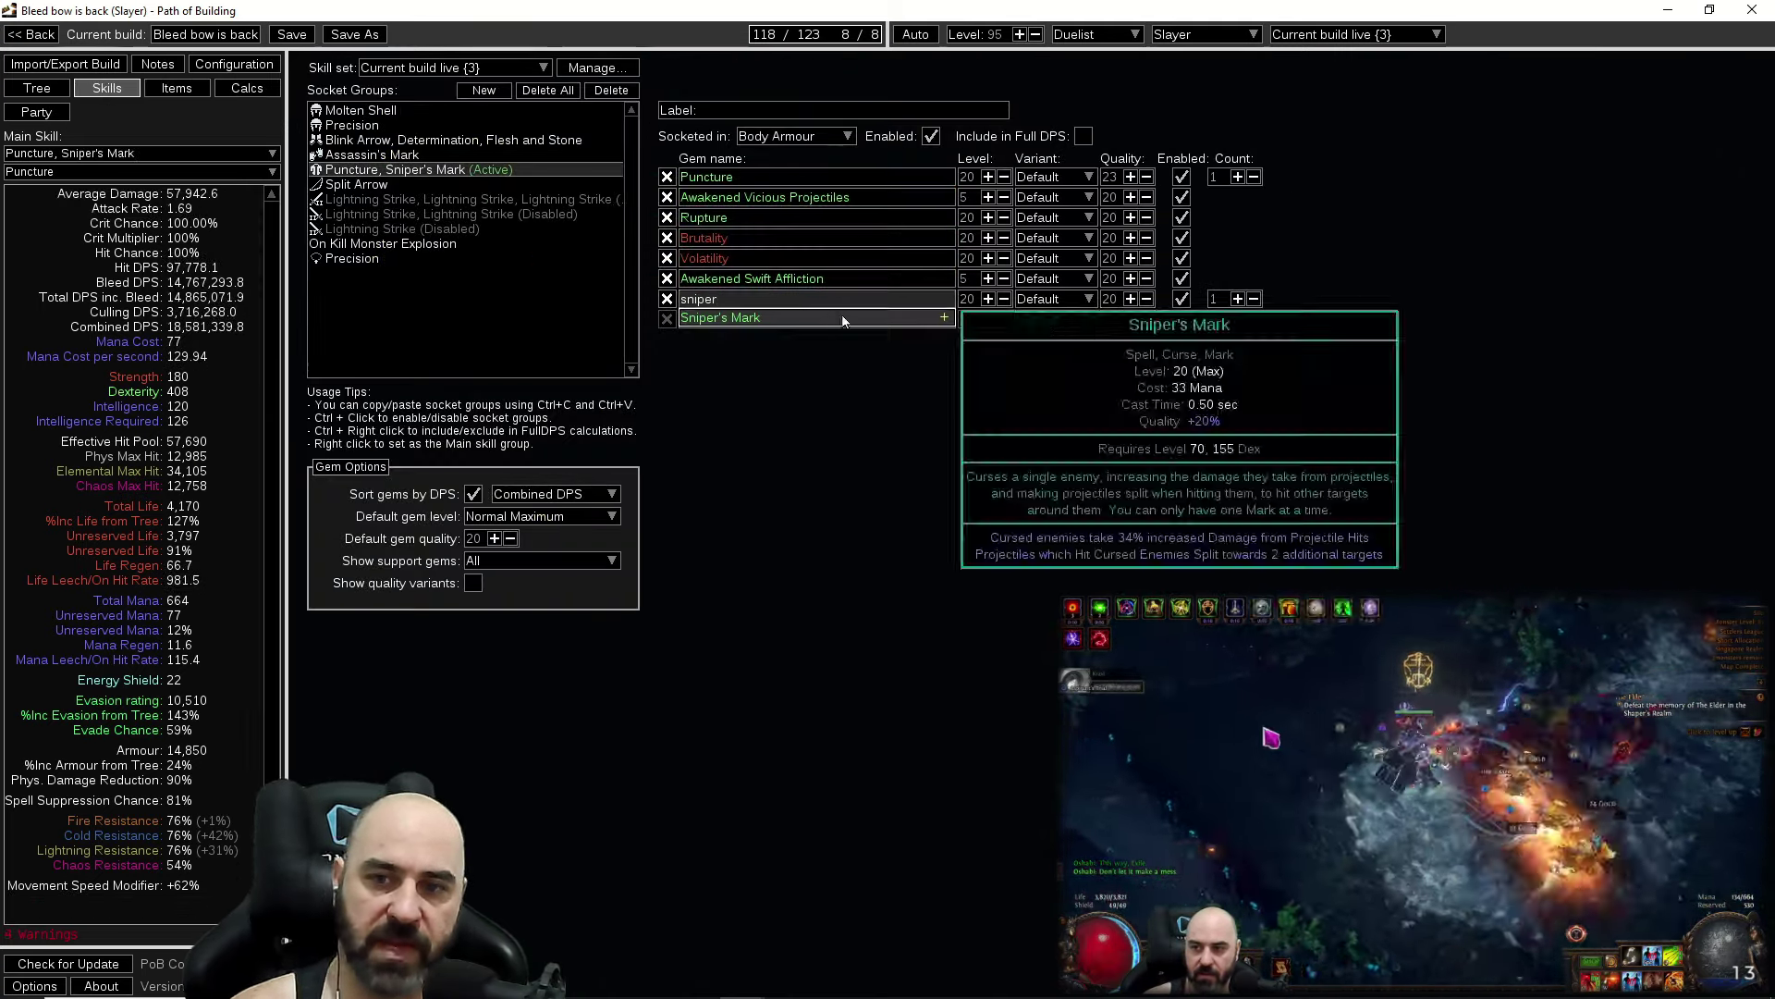
key(Return)
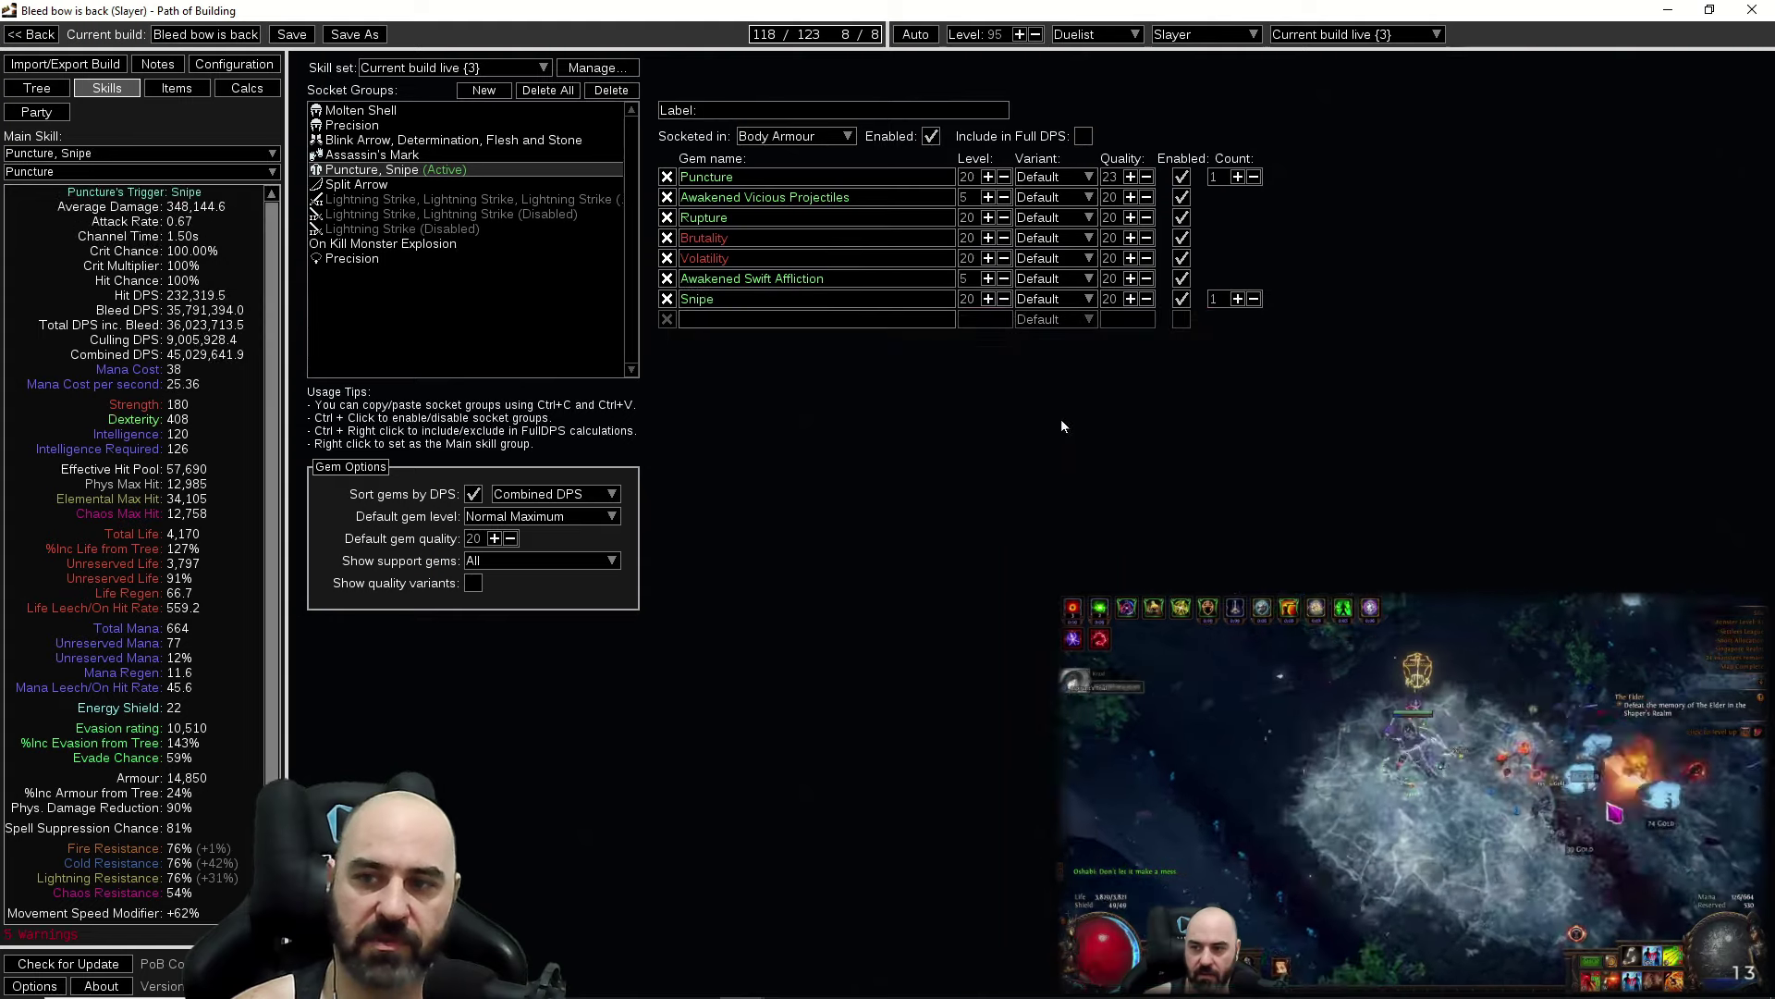
click(1181, 217)
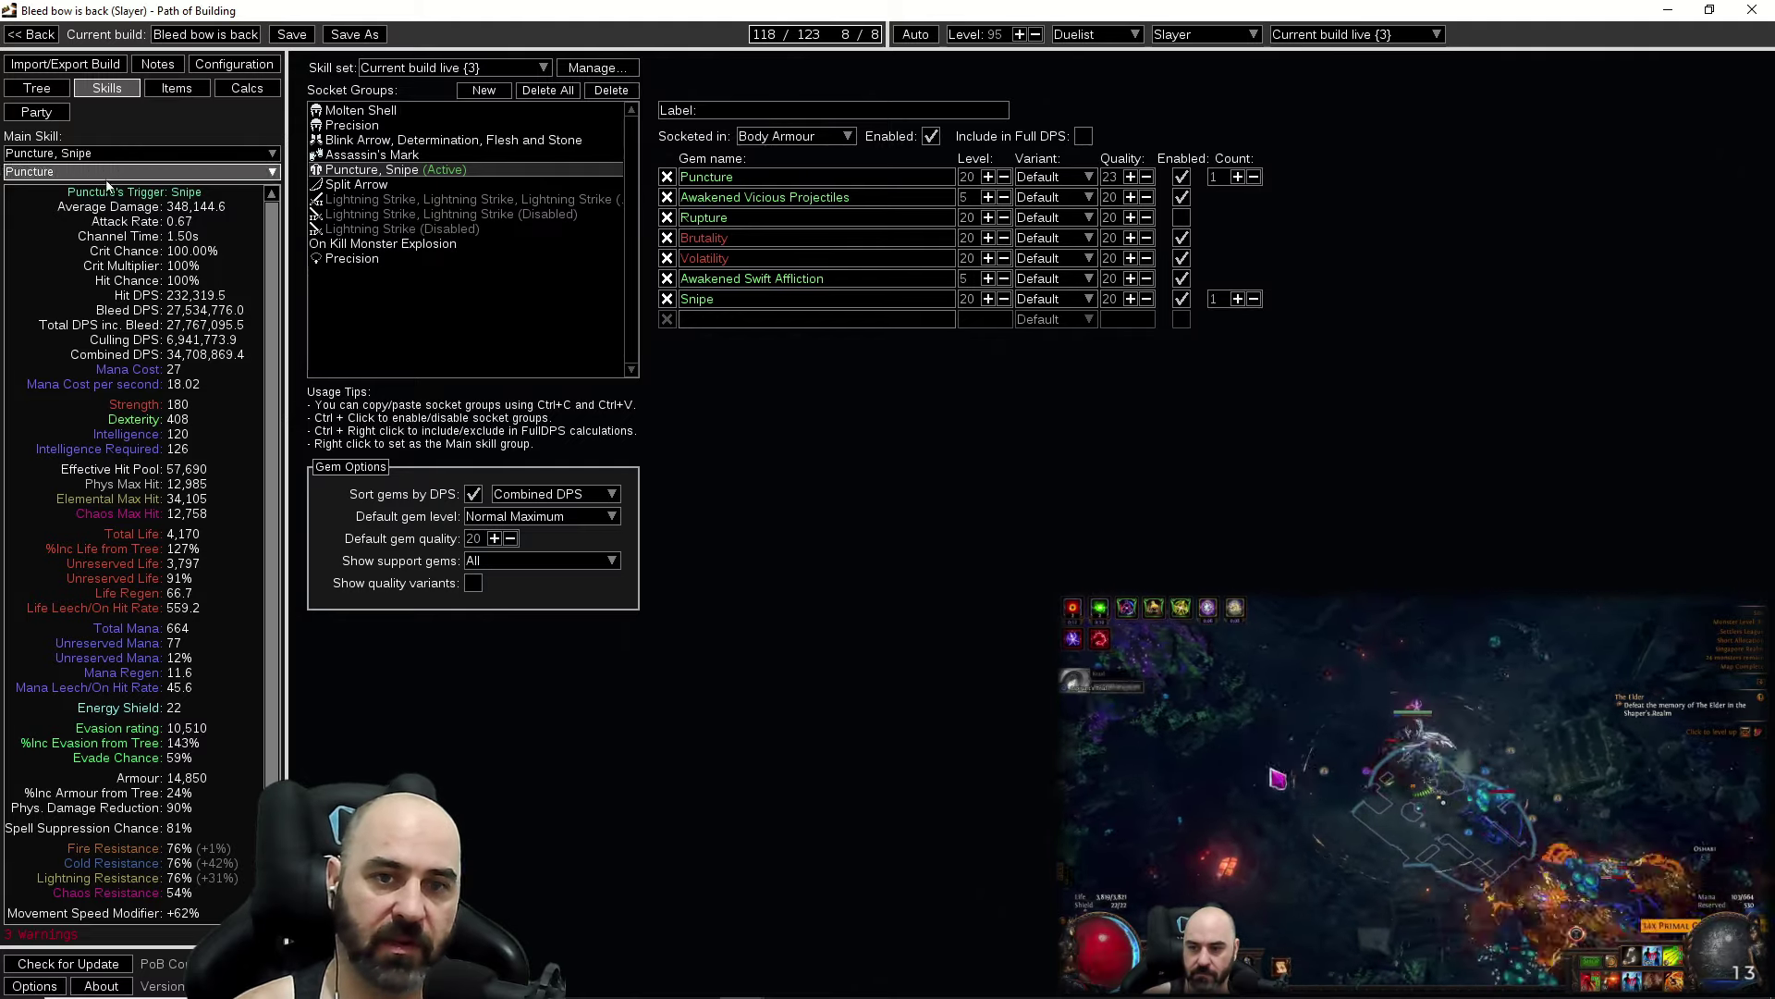
mouse_move(331, 233)
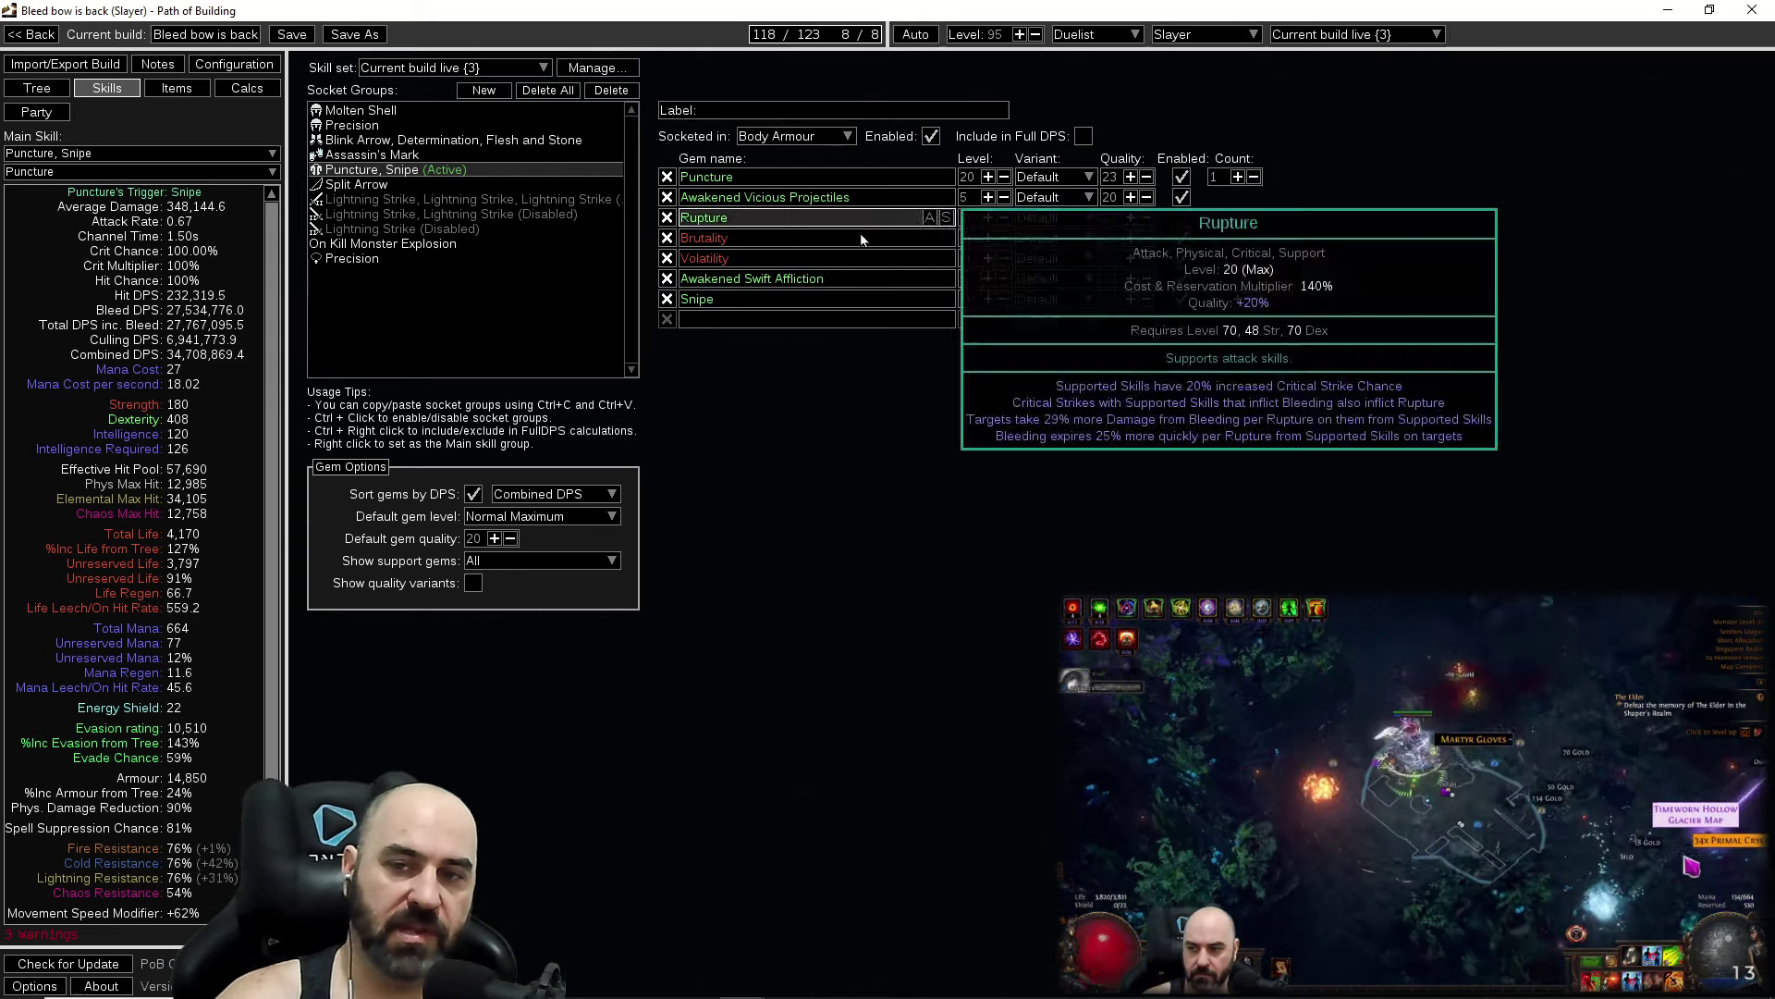
Zoom into and inspect the live passive tree, then return to the gear with Haemophilia gauntlets.
click(37, 87)
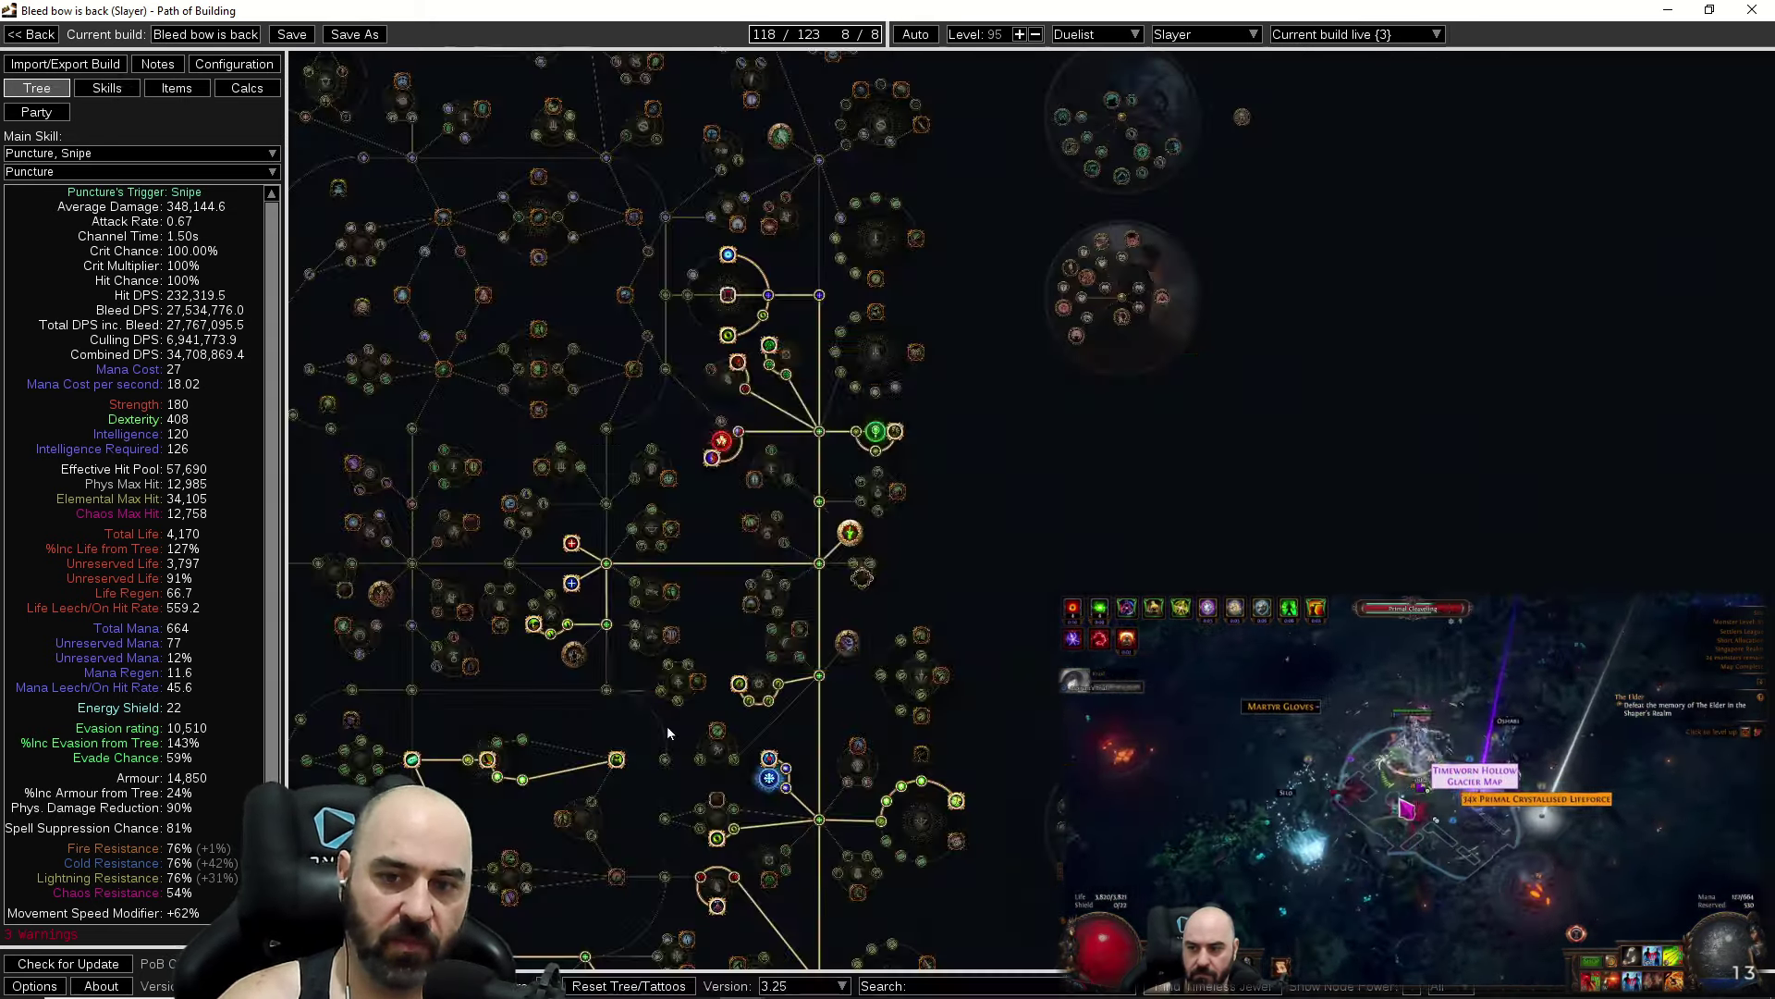
scroll(554, 518, up, 4)
mouse_move(509, 890)
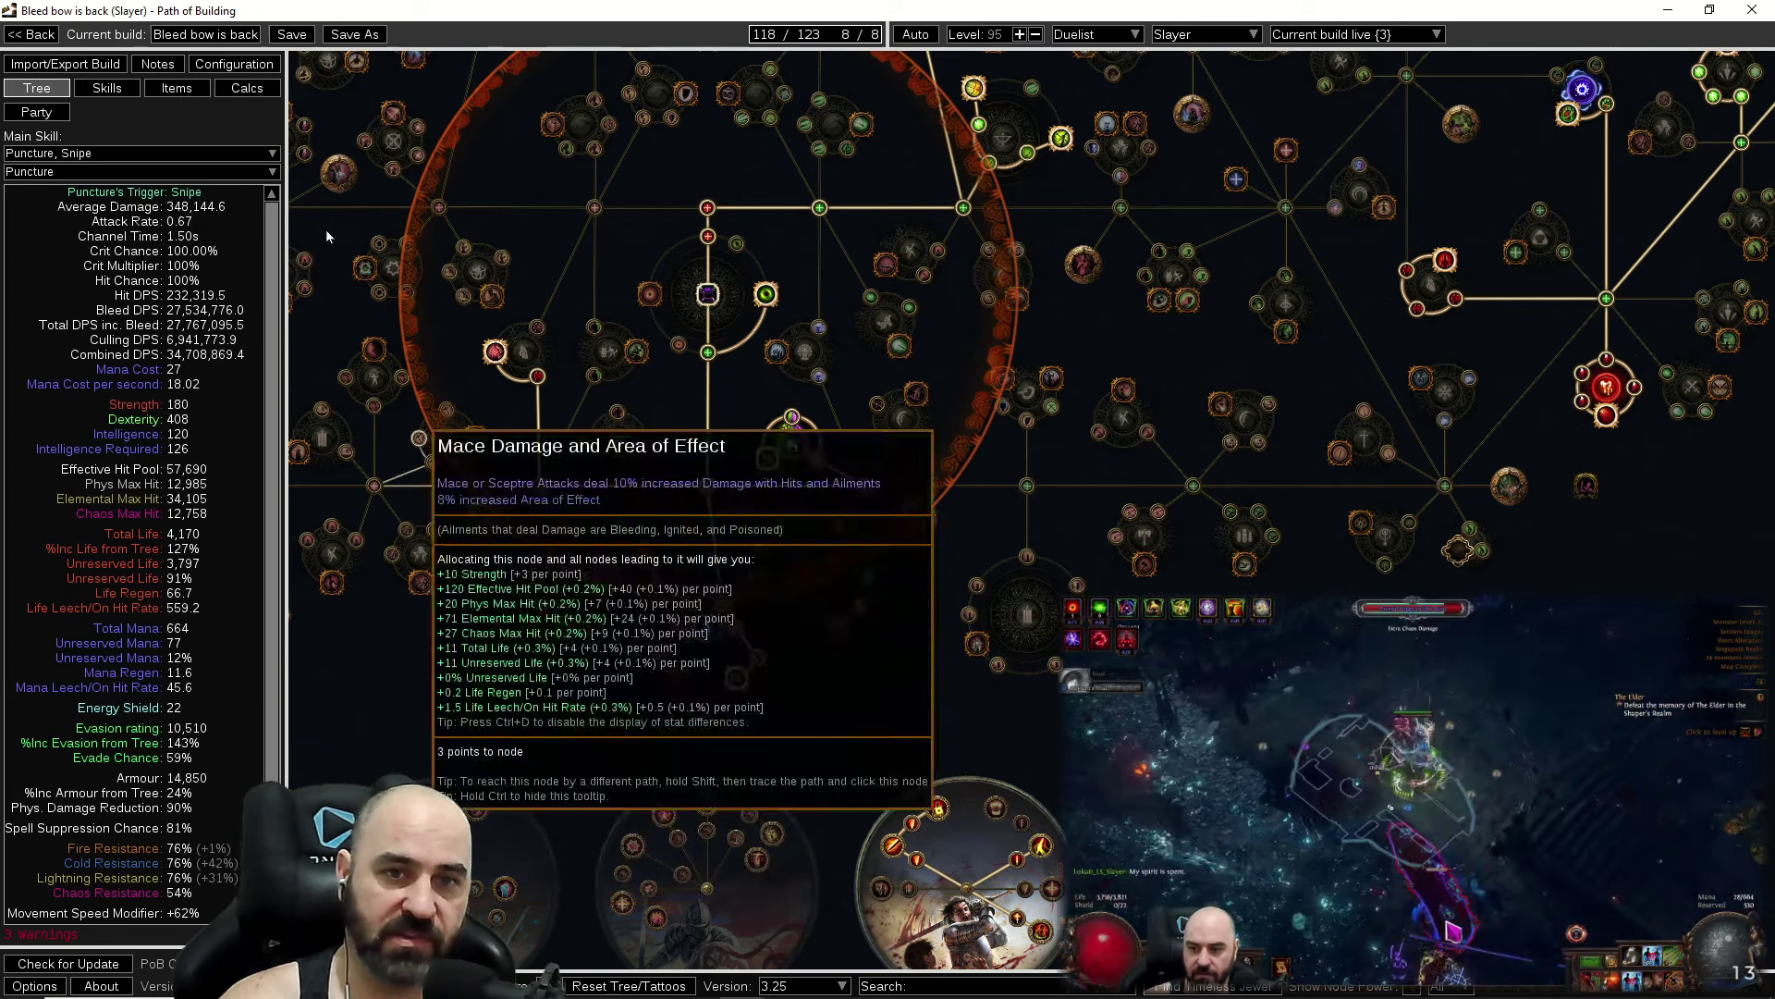
click(176, 88)
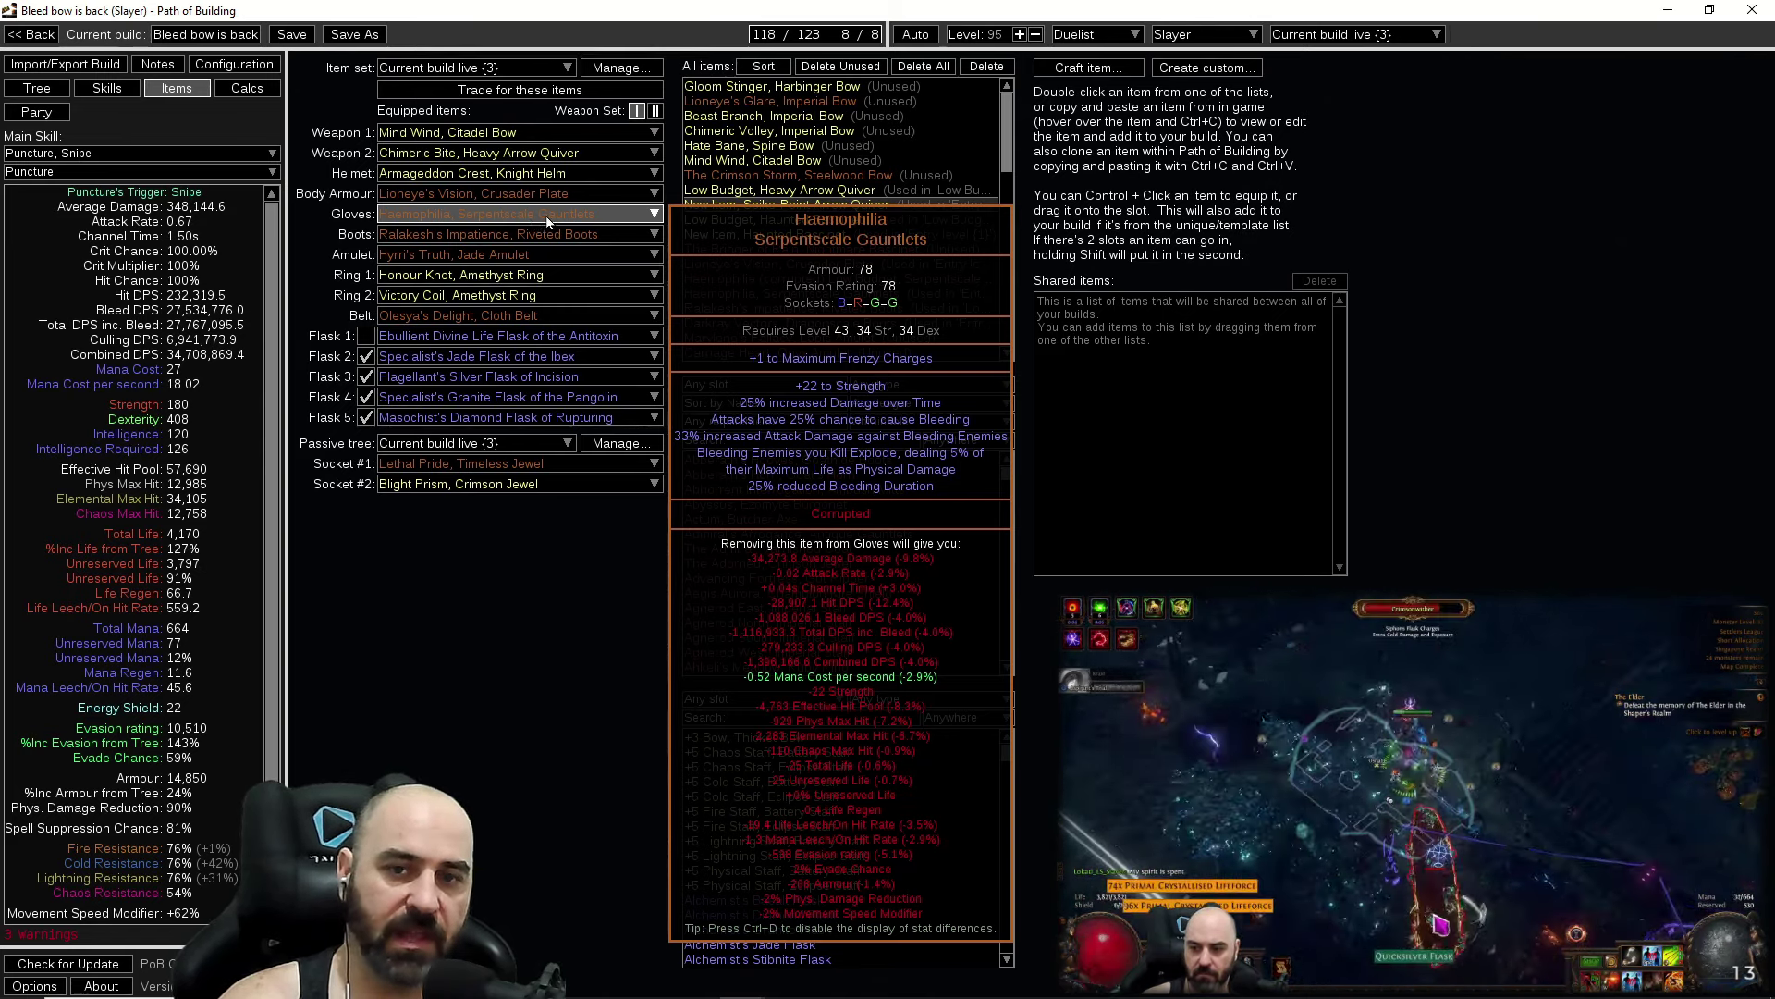
Select the Split Arrow socket group and make Split Arrow the main skill (2,757,665.6 DPS).
mouse_move(454, 298)
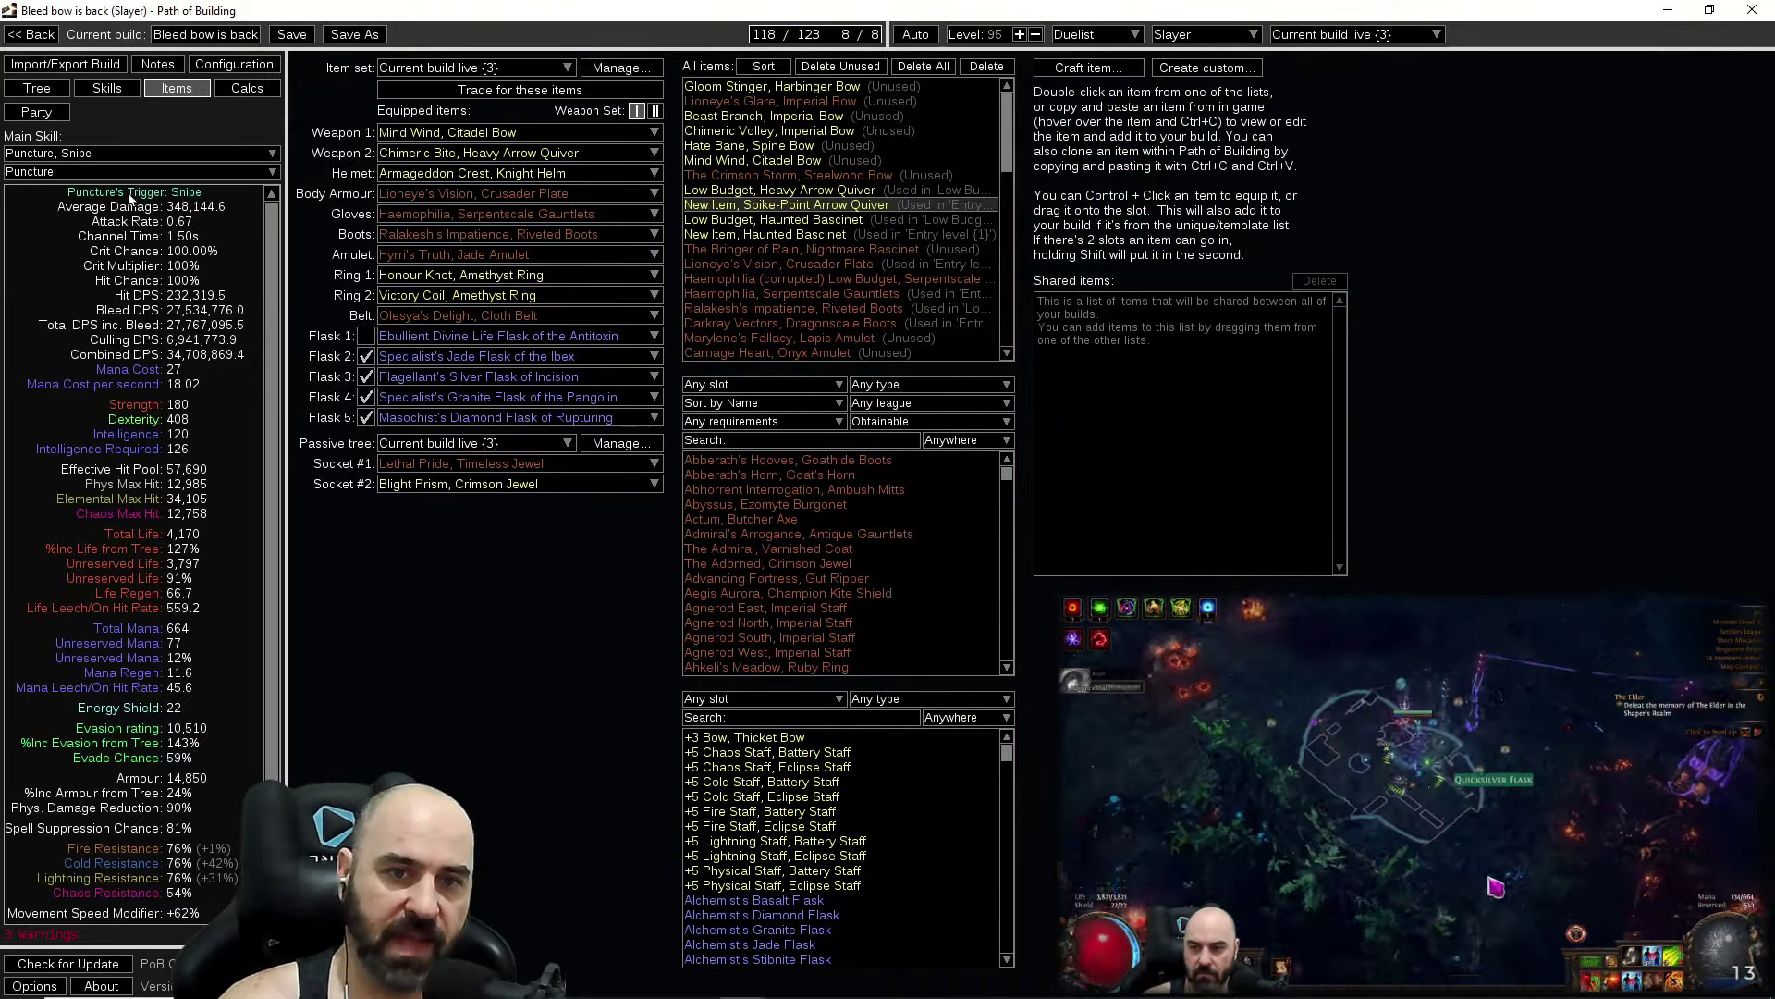
click(111, 93)
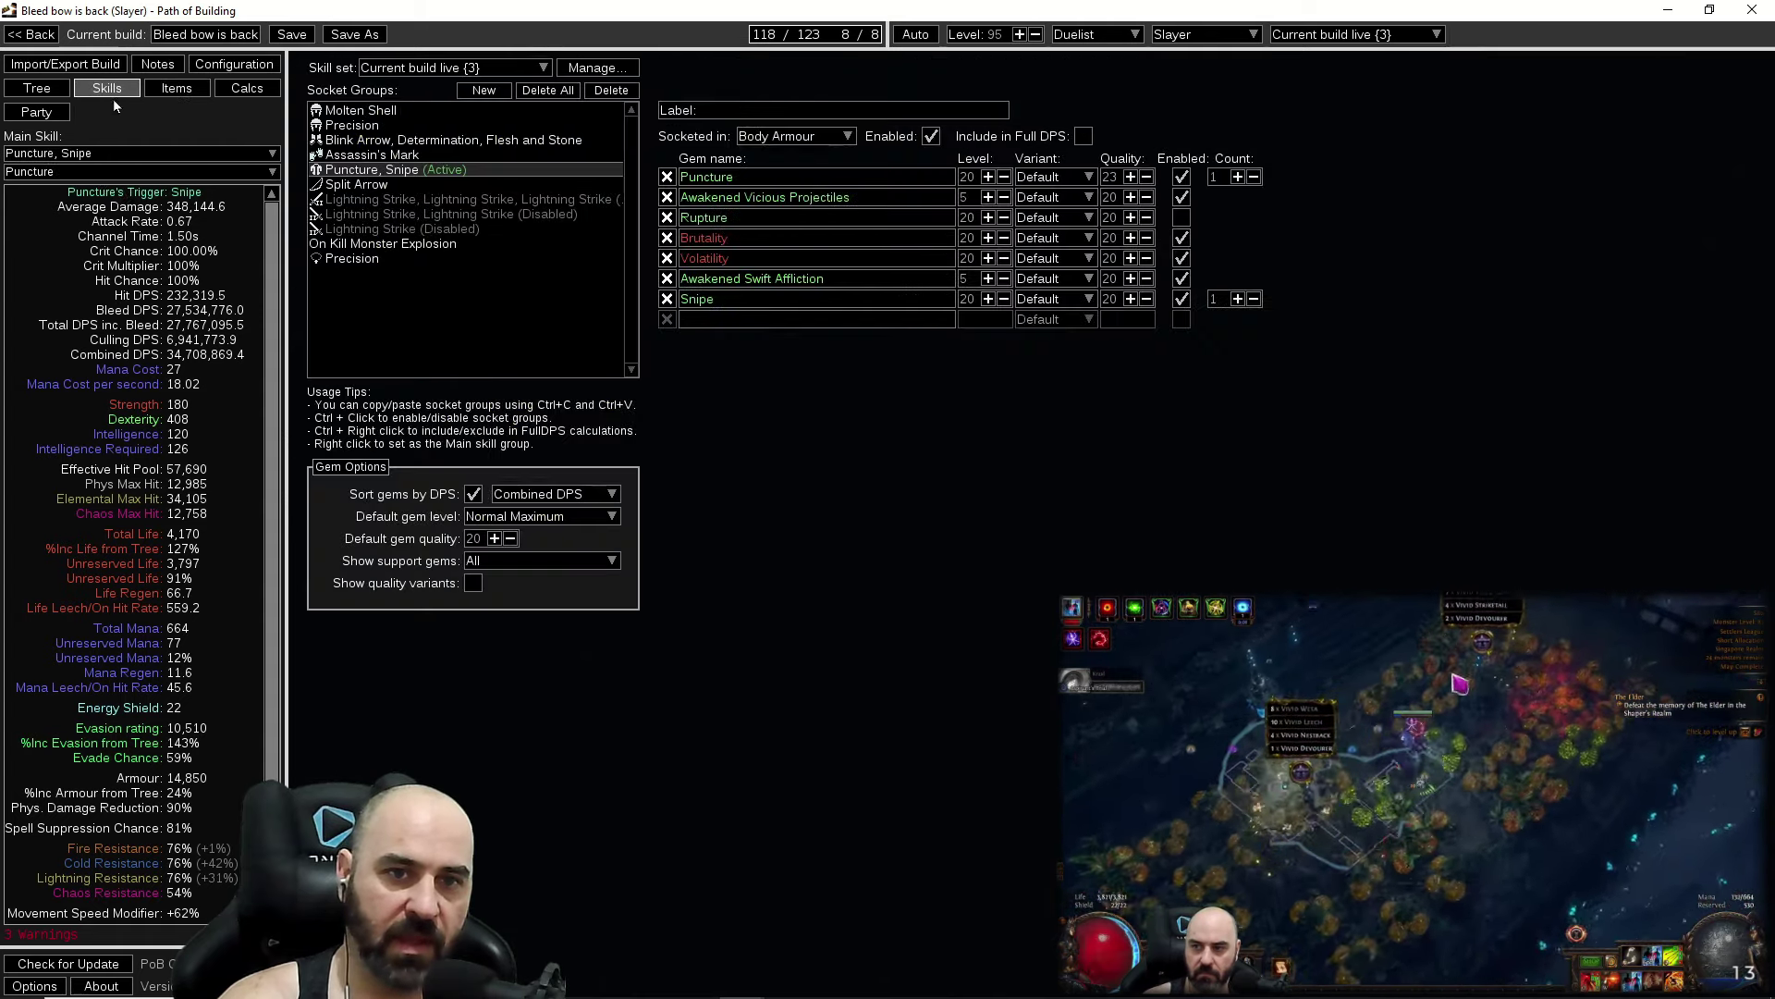
click(398, 185)
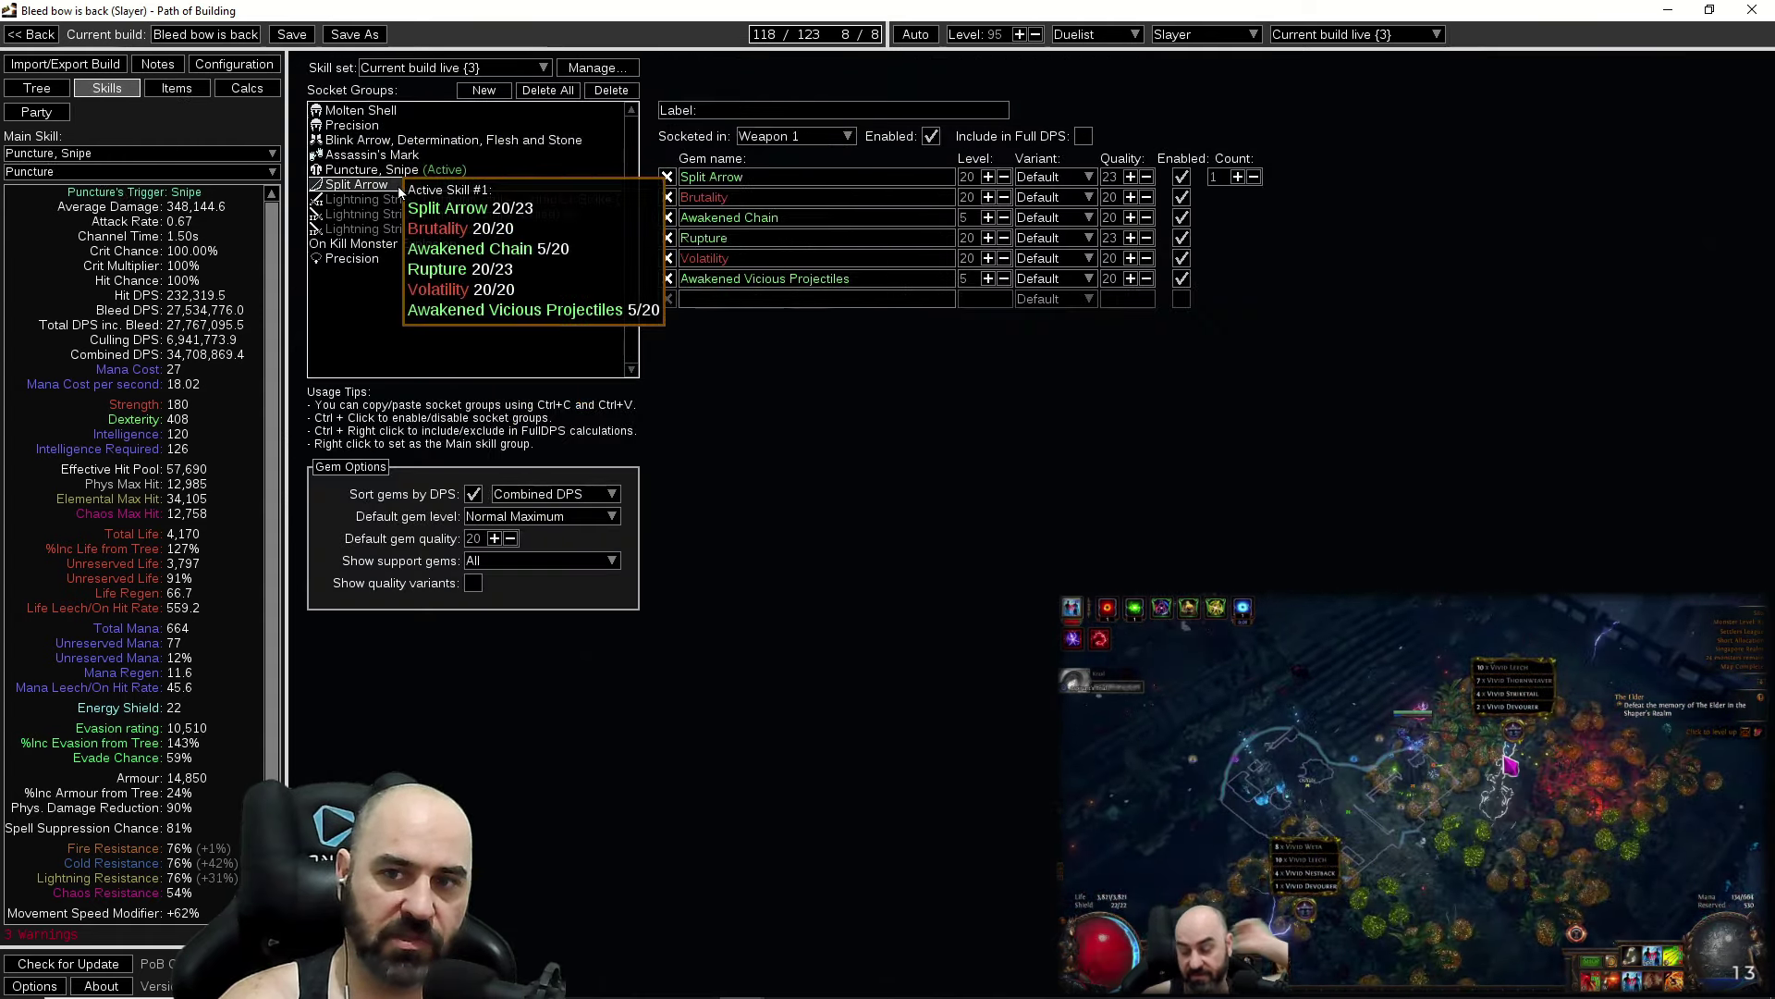
click(87, 153)
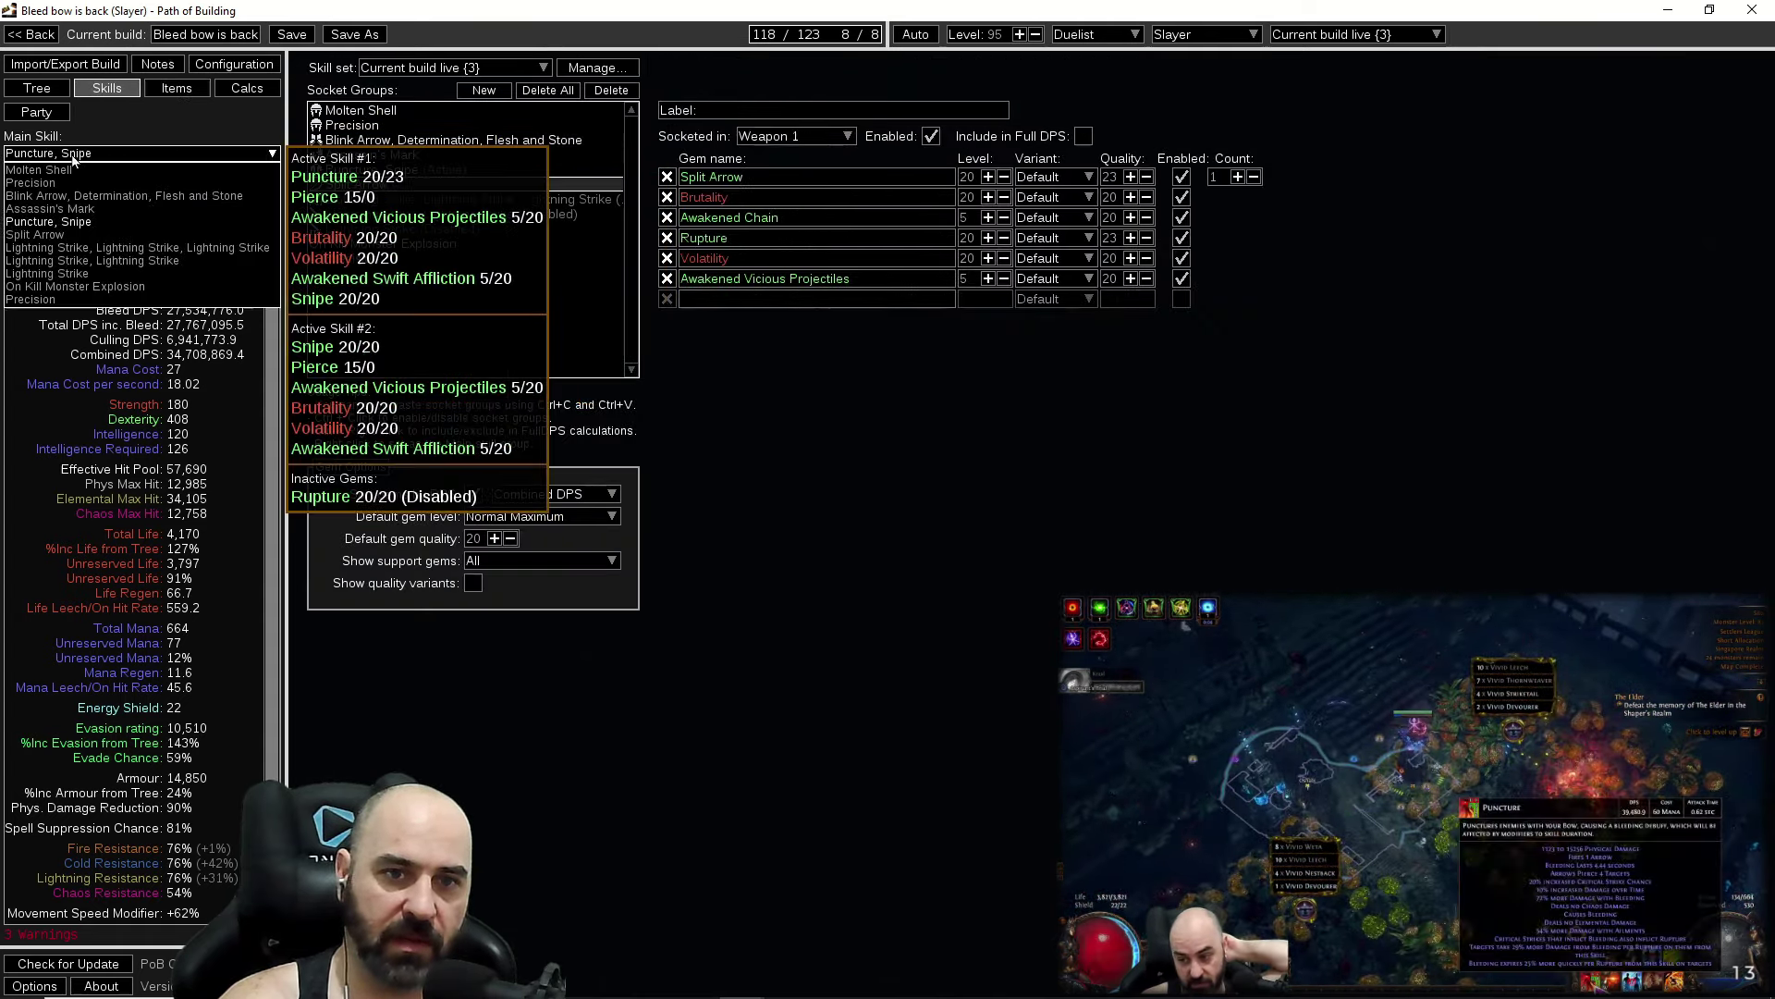
click(83, 236)
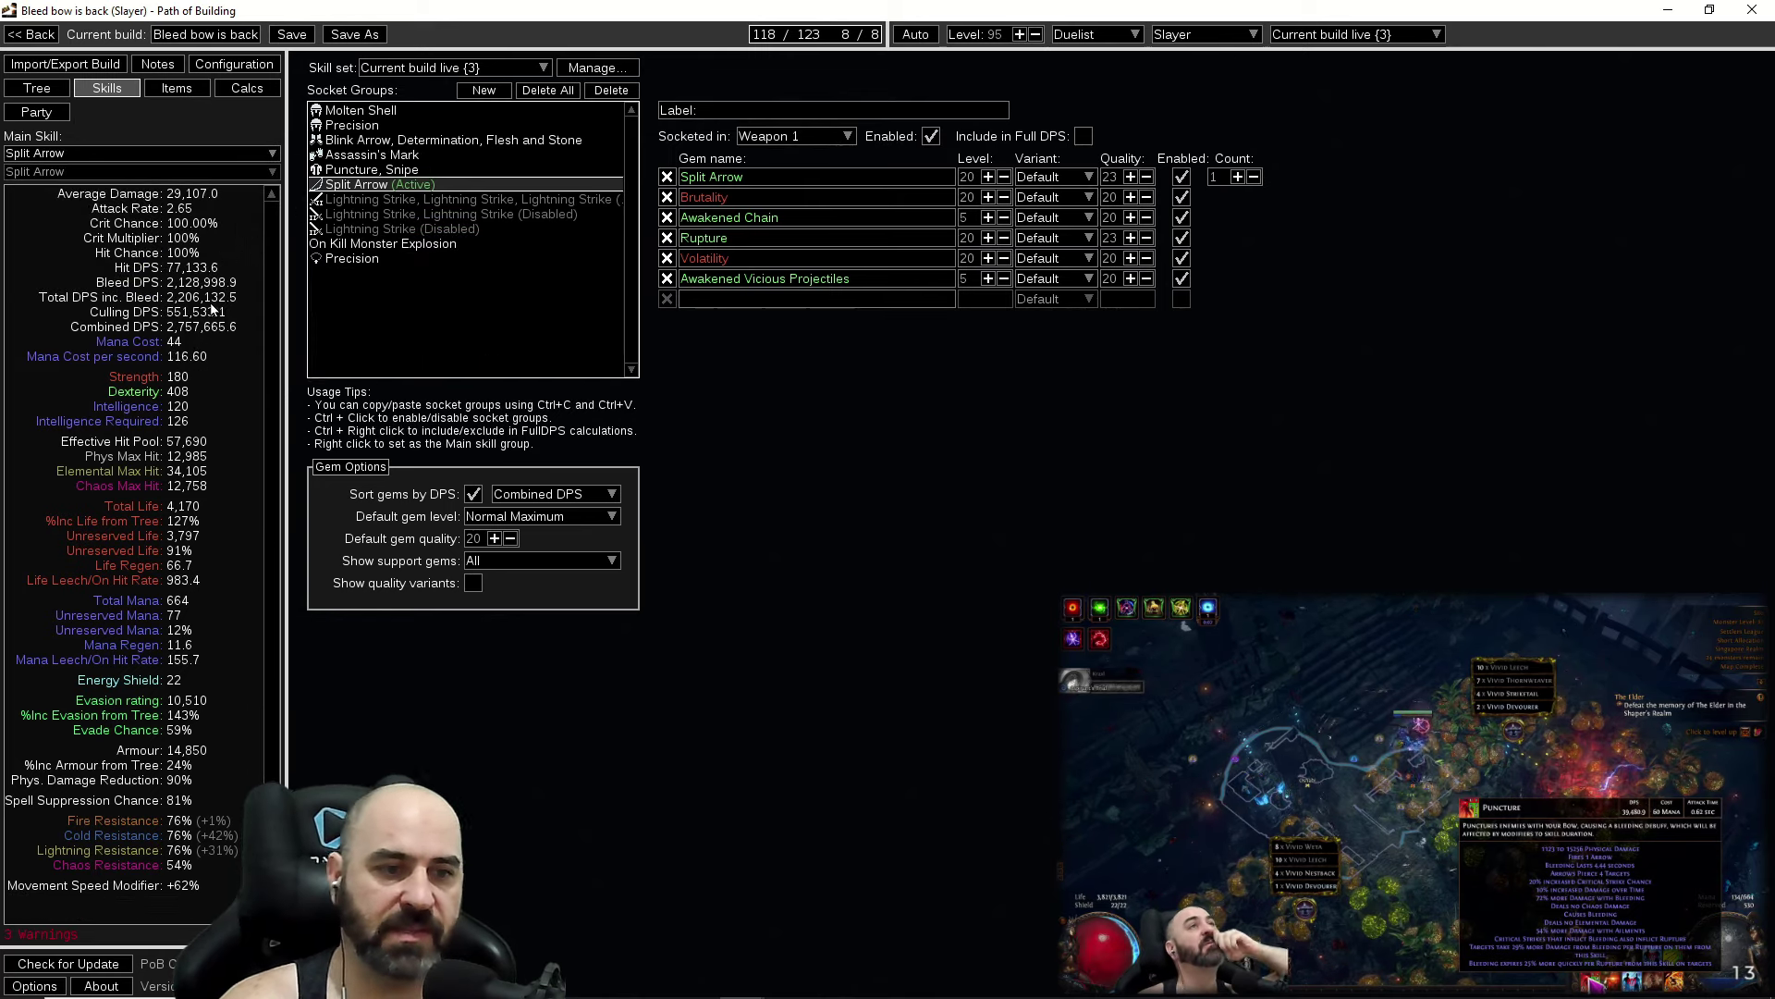